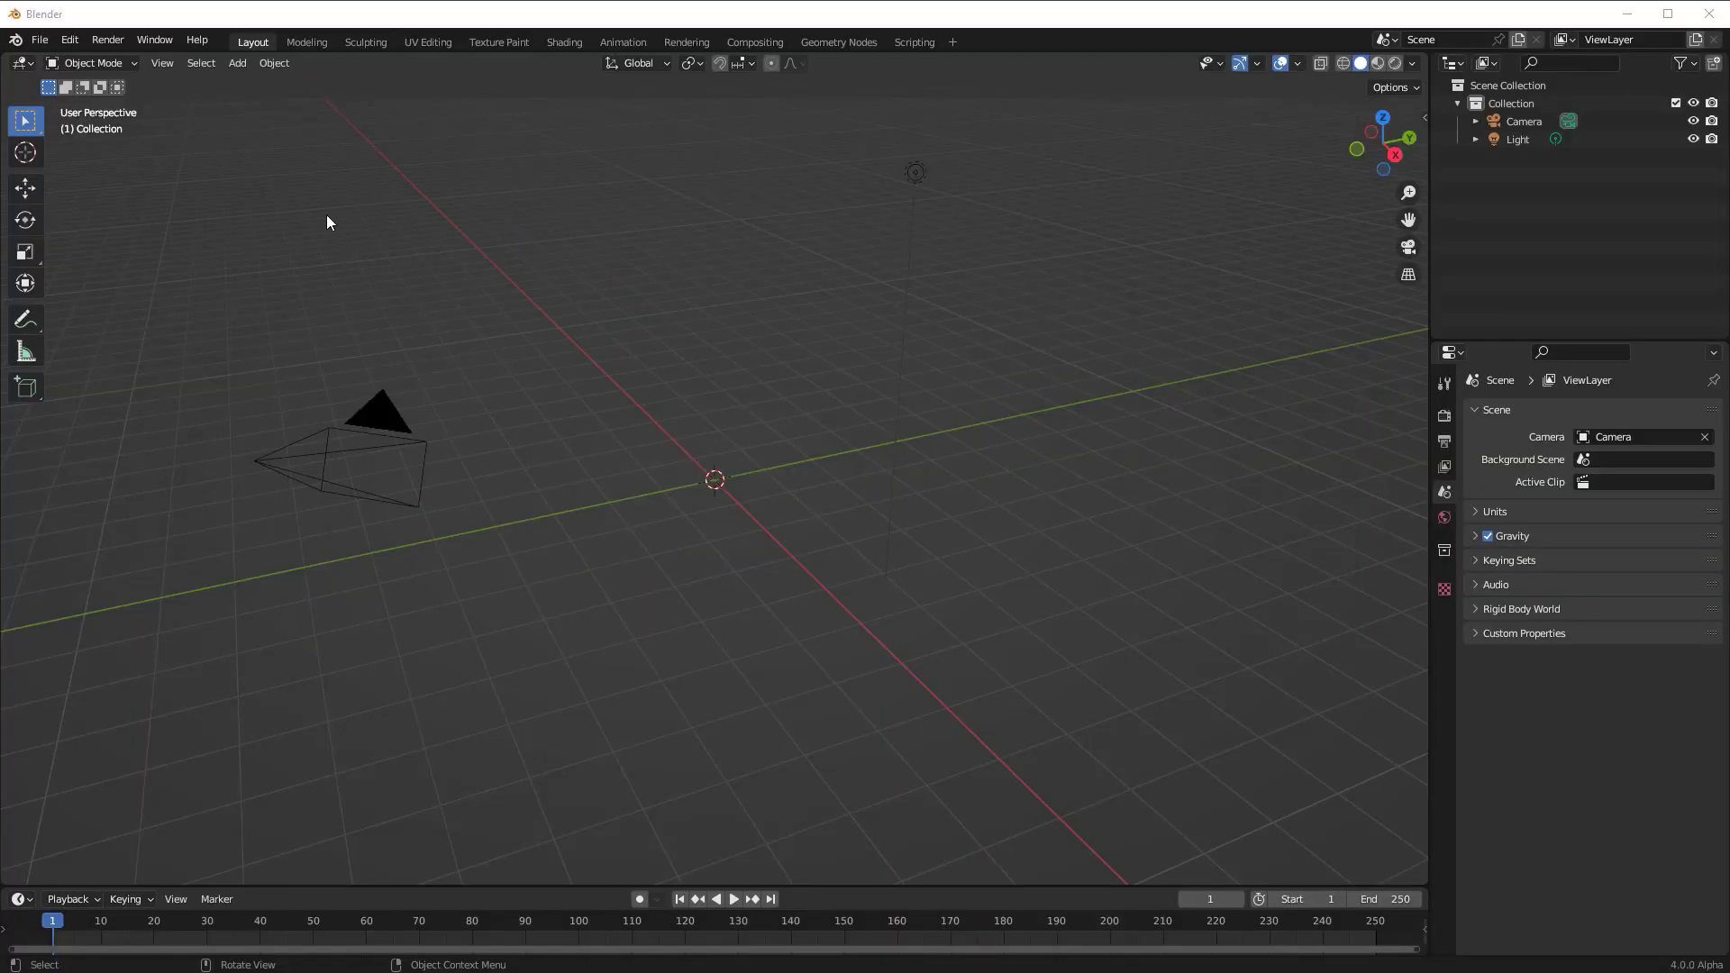
# Add a Cube mesh from Add > Mesh so it sits at the world origin.
pyautogui.click(239, 63)
pyautogui.moveTo(336, 84)
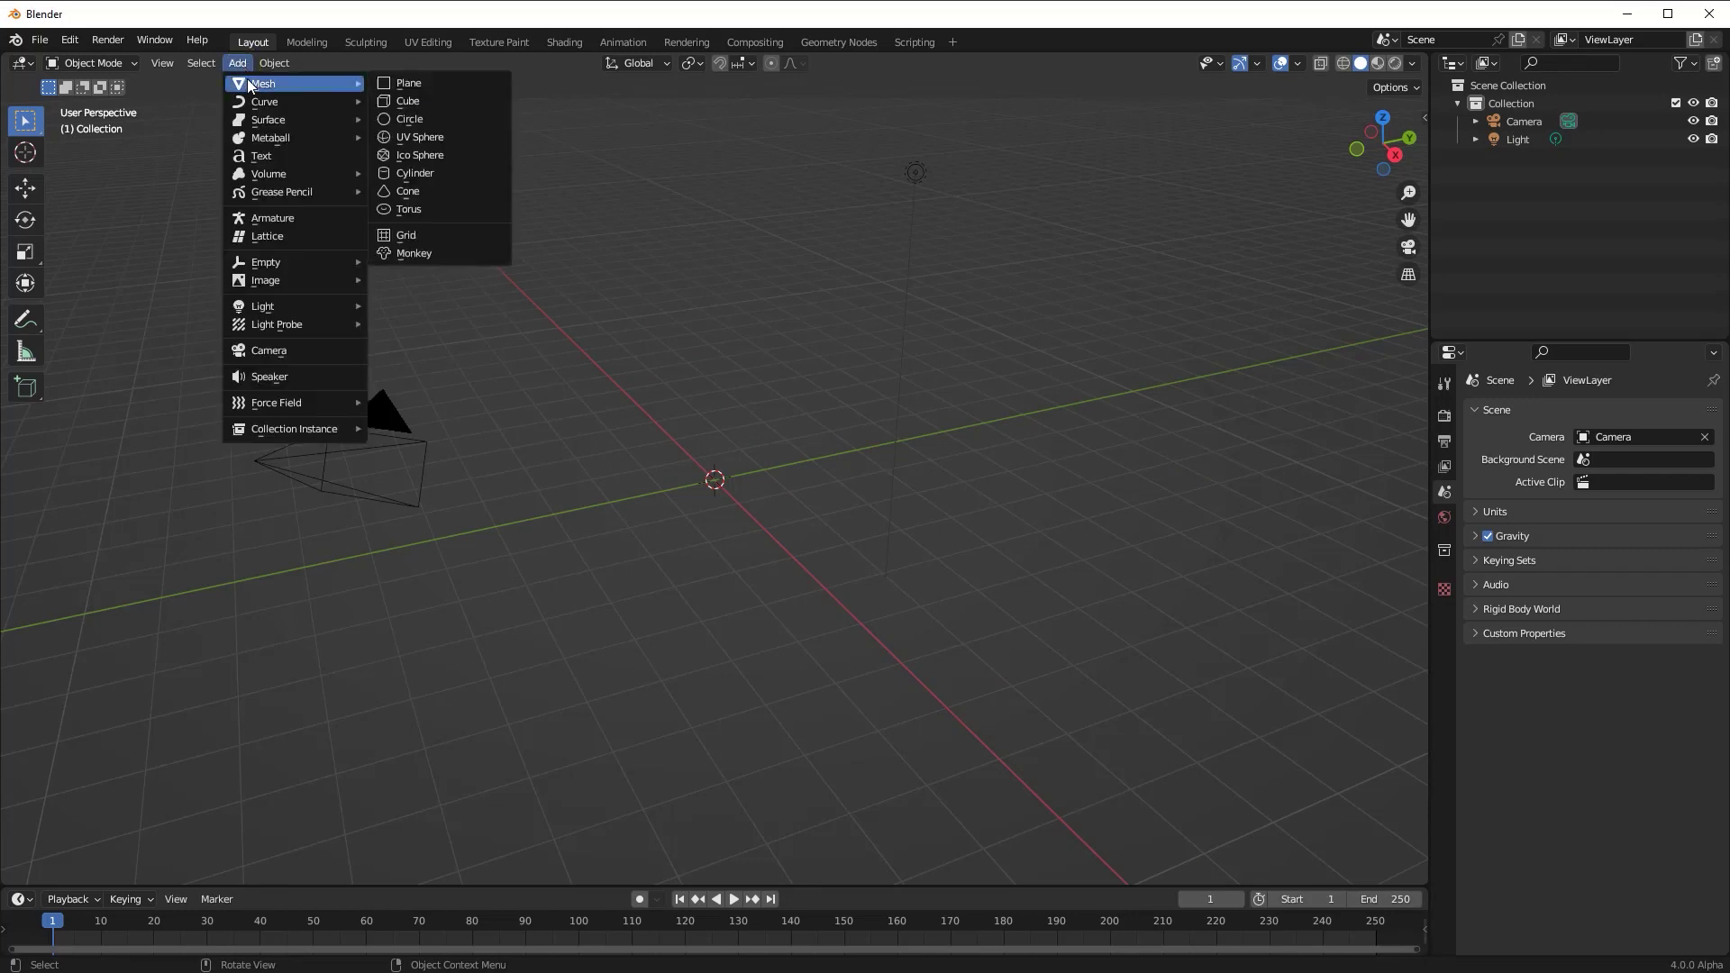
pyautogui.click(399, 102)
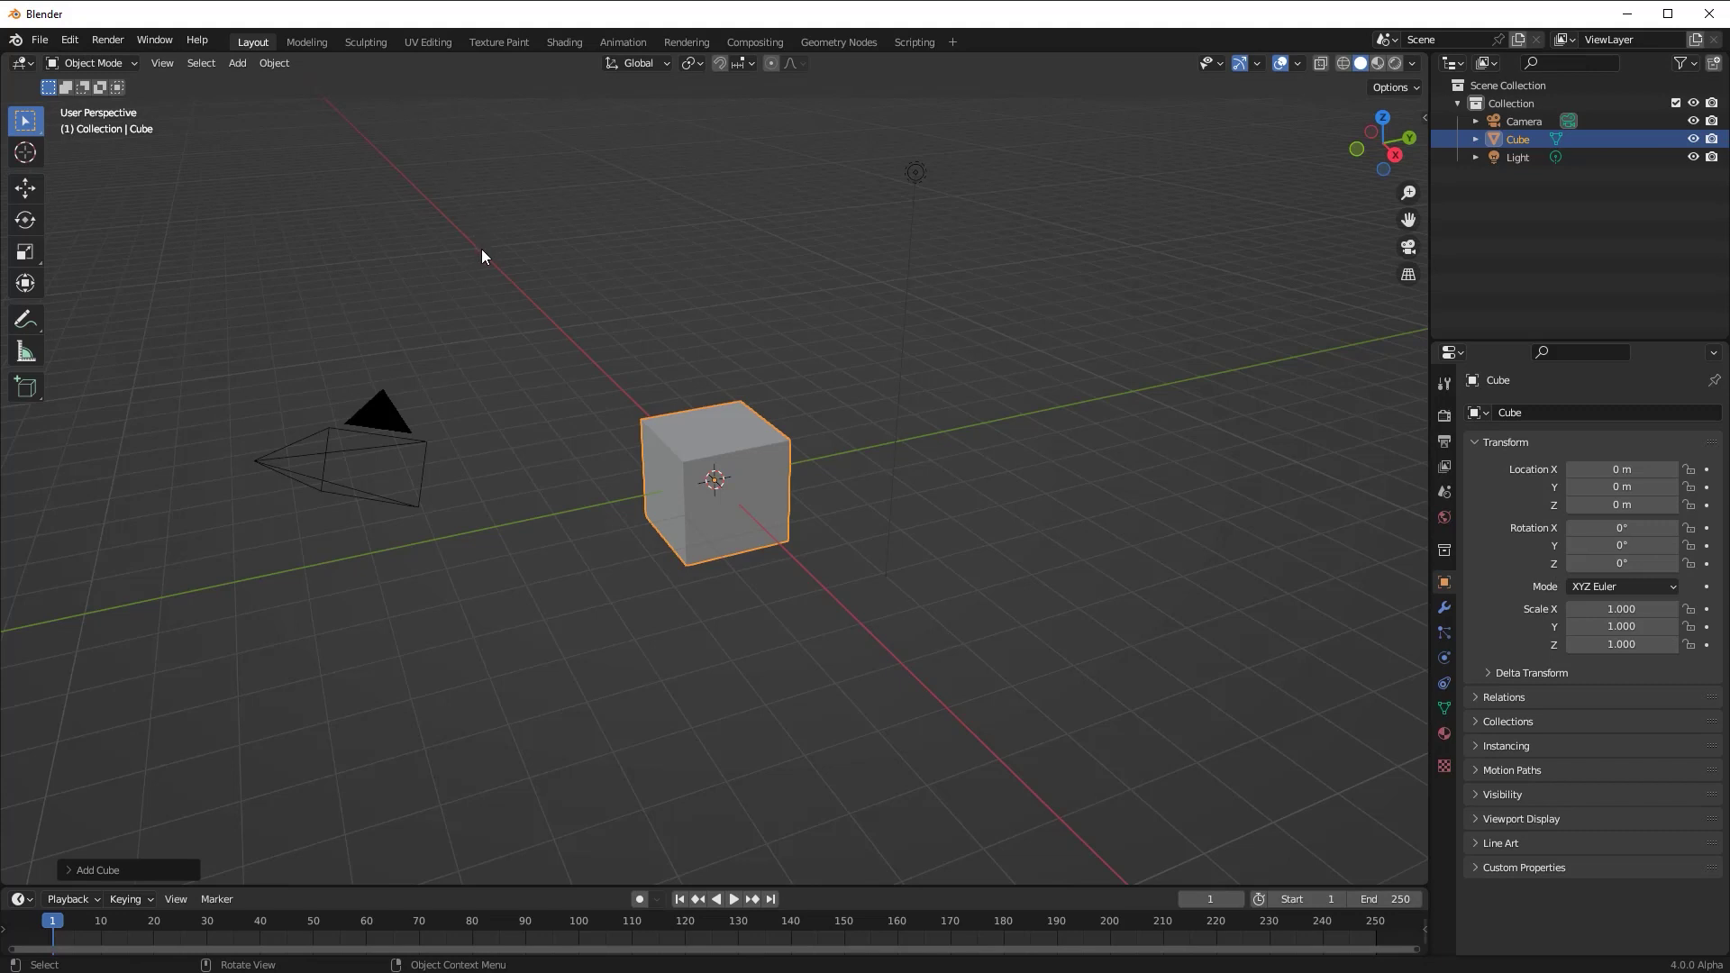
# Shift+right-drag the 3D cursor off the cube to a grid spot below-left of it.
pyautogui.keyDown('shift'); pyautogui.rightClick(1051, 463); pyautogui.keyUp('shift')
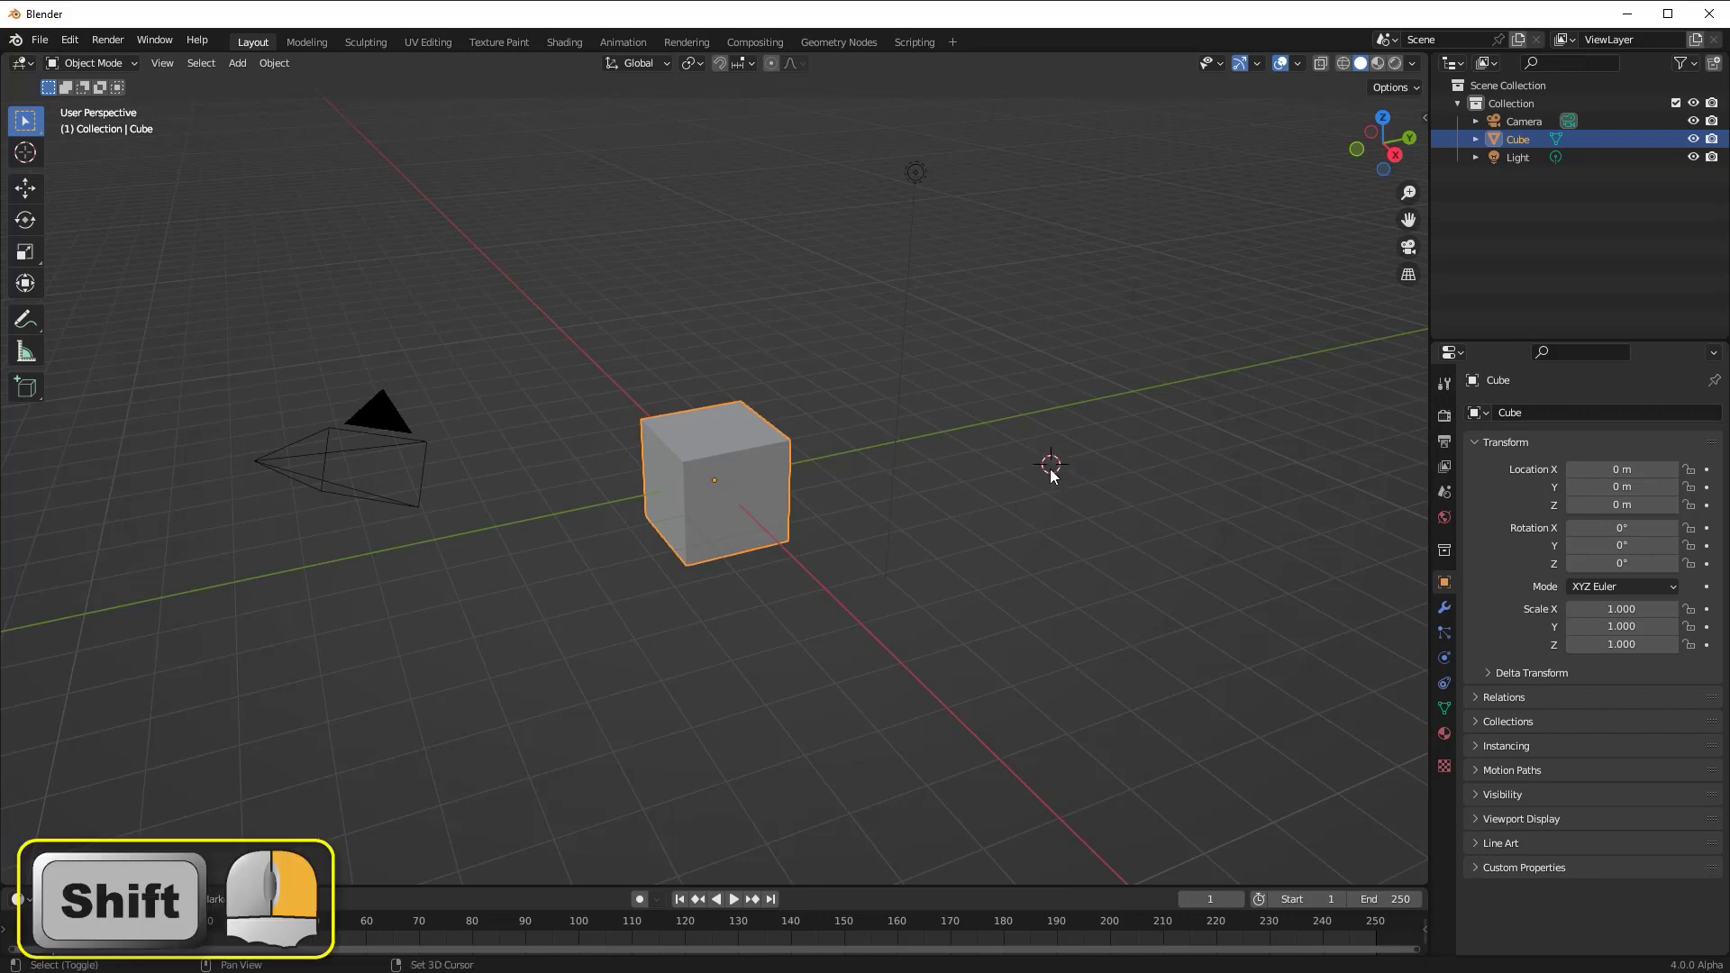
pyautogui.keyDown('shift'); pyautogui.rightClick(1049, 469); pyautogui.keyUp('shift')
pyautogui.keyDown('shift'); pyautogui.moveTo(1029, 499); pyautogui.dragTo(770, 613, button='right'); pyautogui.keyUp('shift')
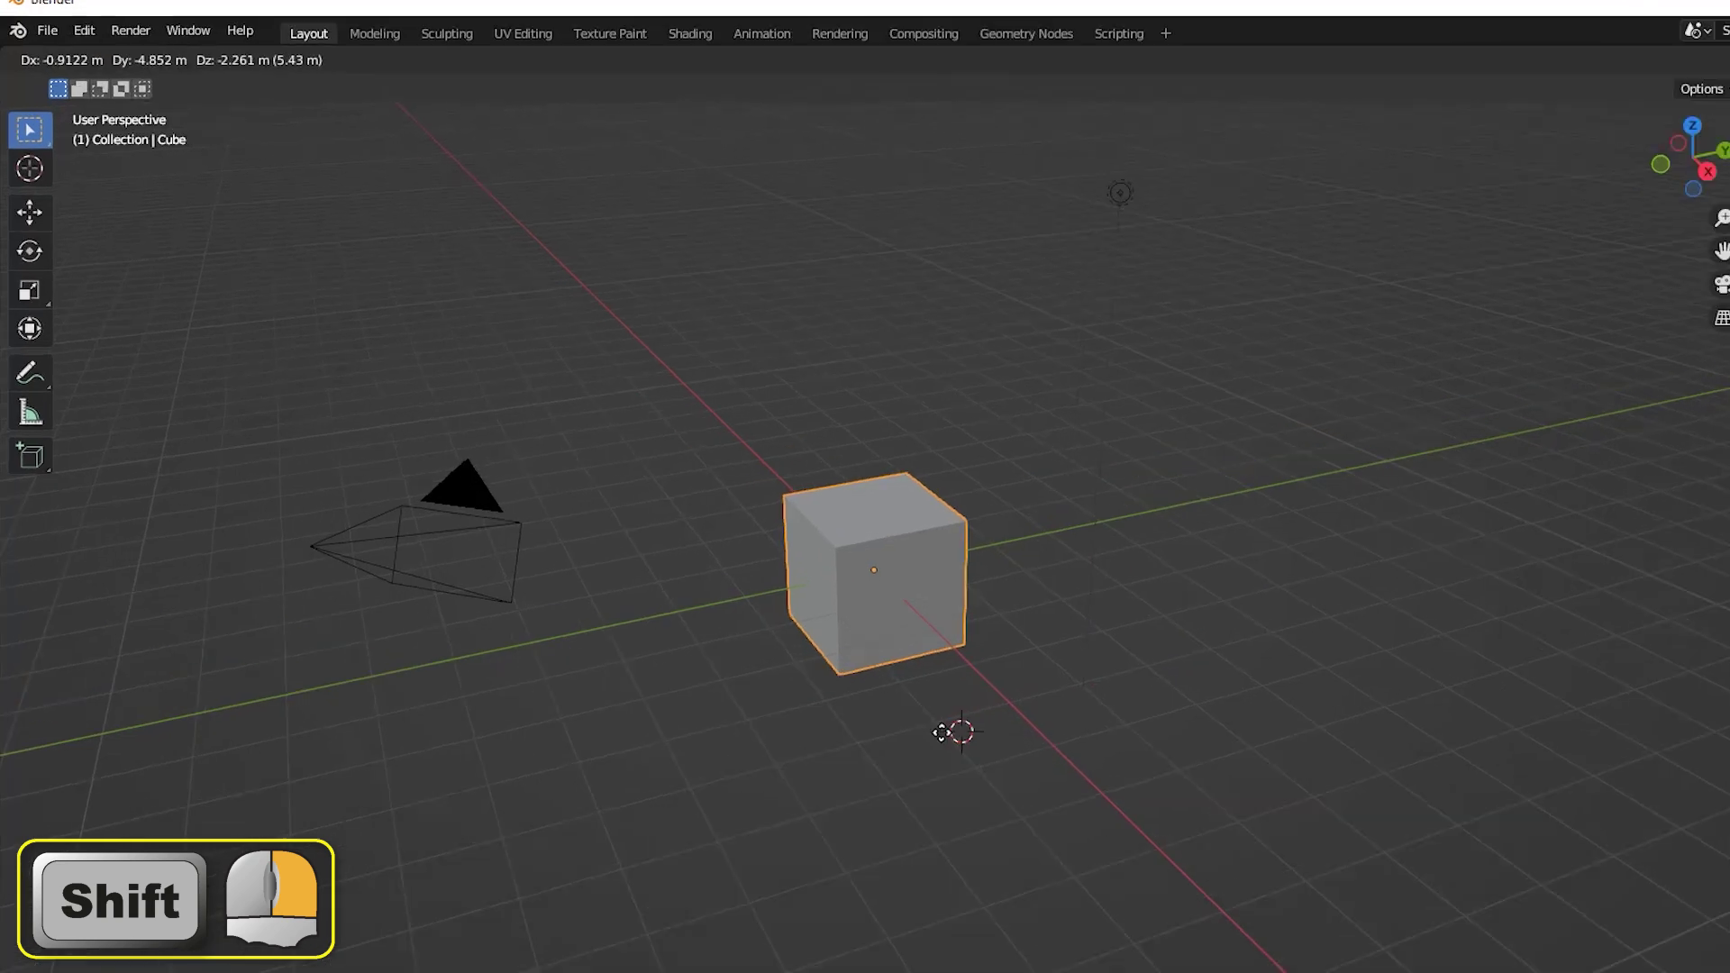
pyautogui.keyDown('shift'); pyautogui.moveTo(941, 731); pyautogui.dragTo(798, 772, button='right'); pyautogui.keyUp('shift')
pyautogui.keyDown('shift'); pyautogui.moveTo(1603, 972); pyautogui.dragTo(1331, 972, button='right'); pyautogui.keyUp('shift')
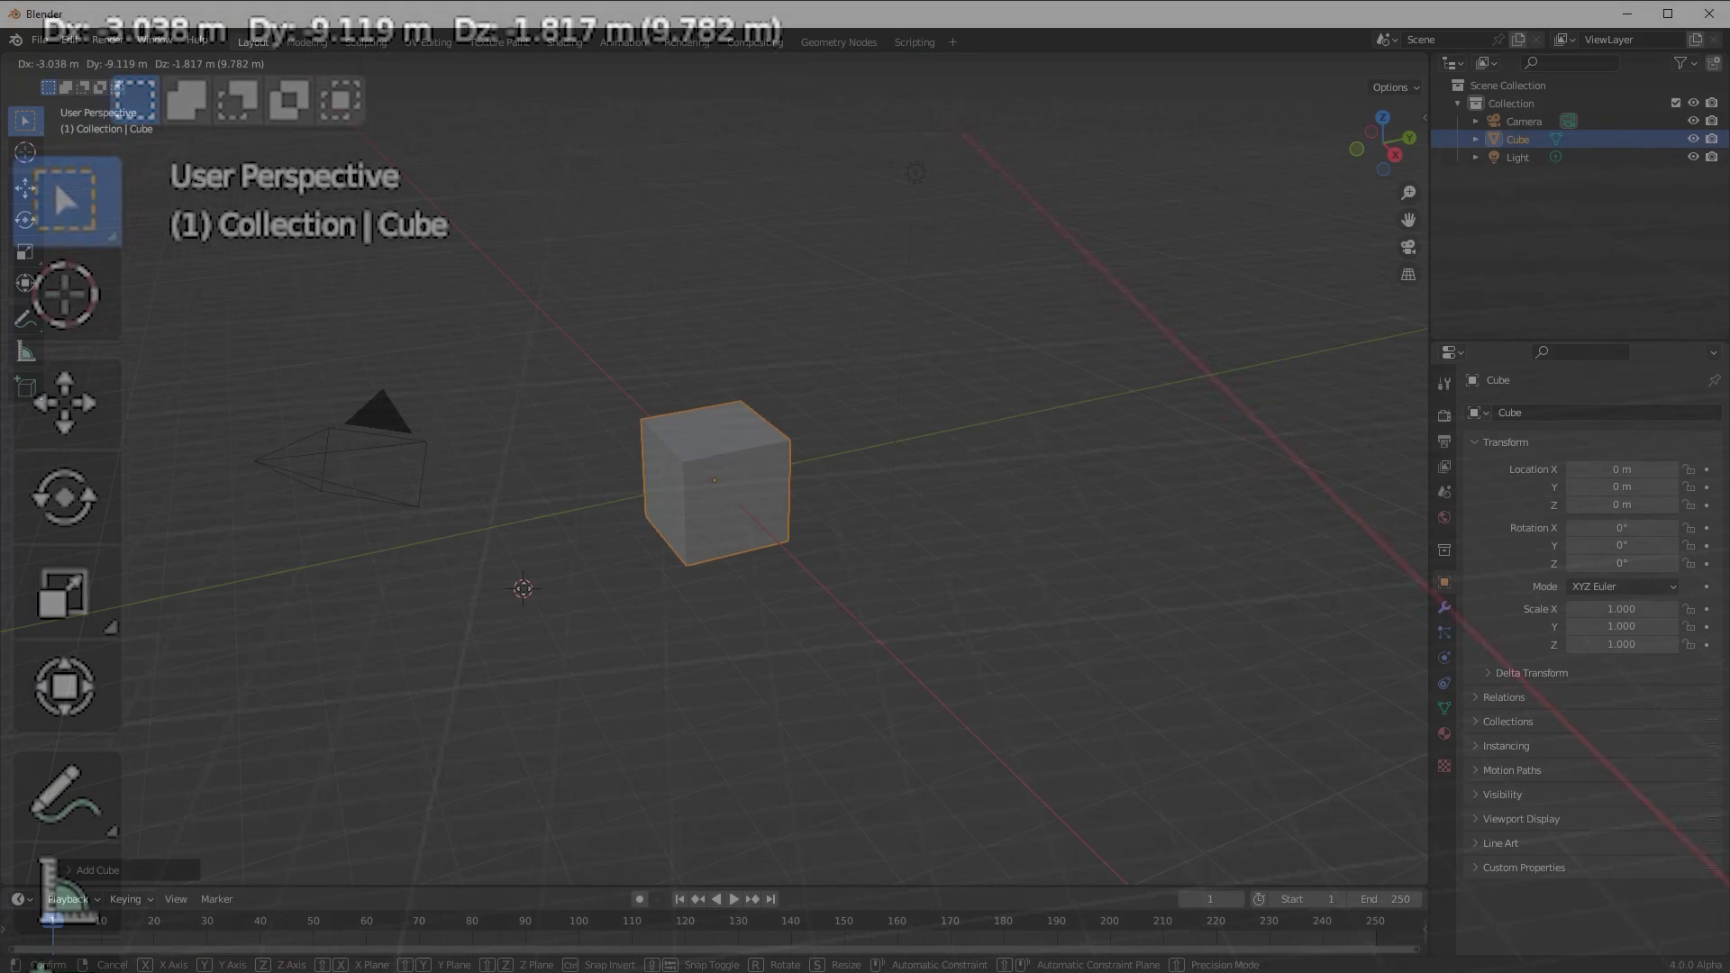
pyautogui.keyDown('shift'); pyautogui.moveTo(523, 588); pyautogui.dragTo(523, 590, button='right'); pyautogui.keyUp('shift')
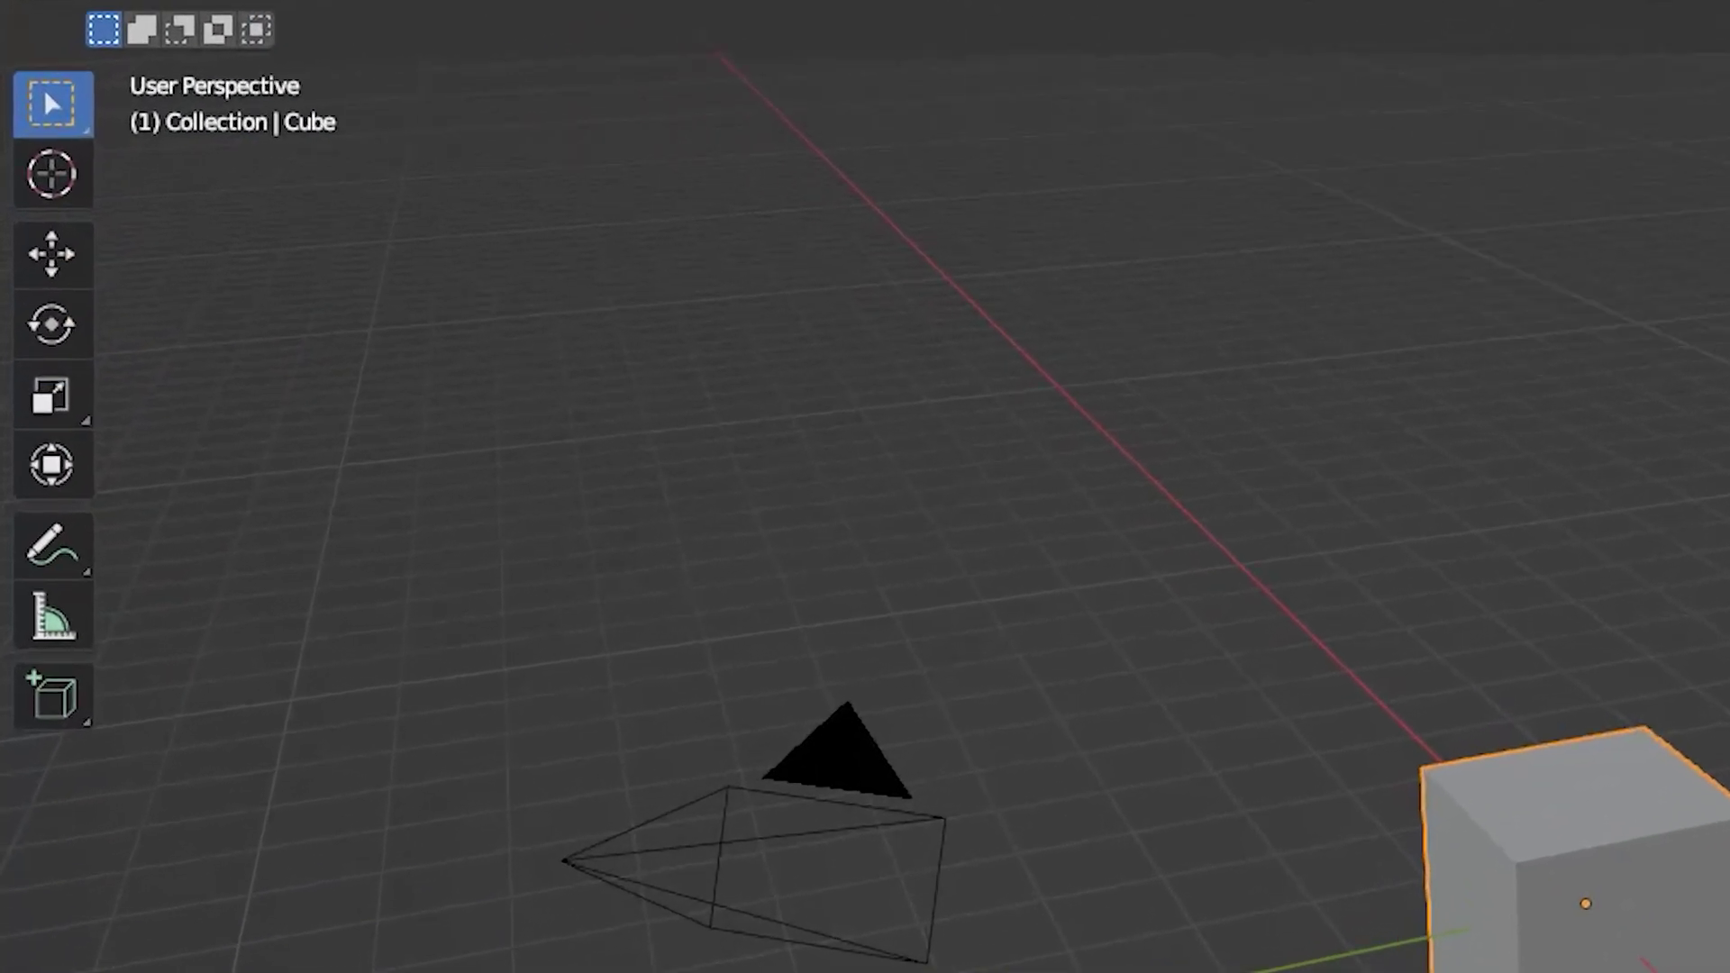
# With the Cursor tool, drag the 3D cursor onto the grid below and right of the cube.
pyautogui.click(60, 202)
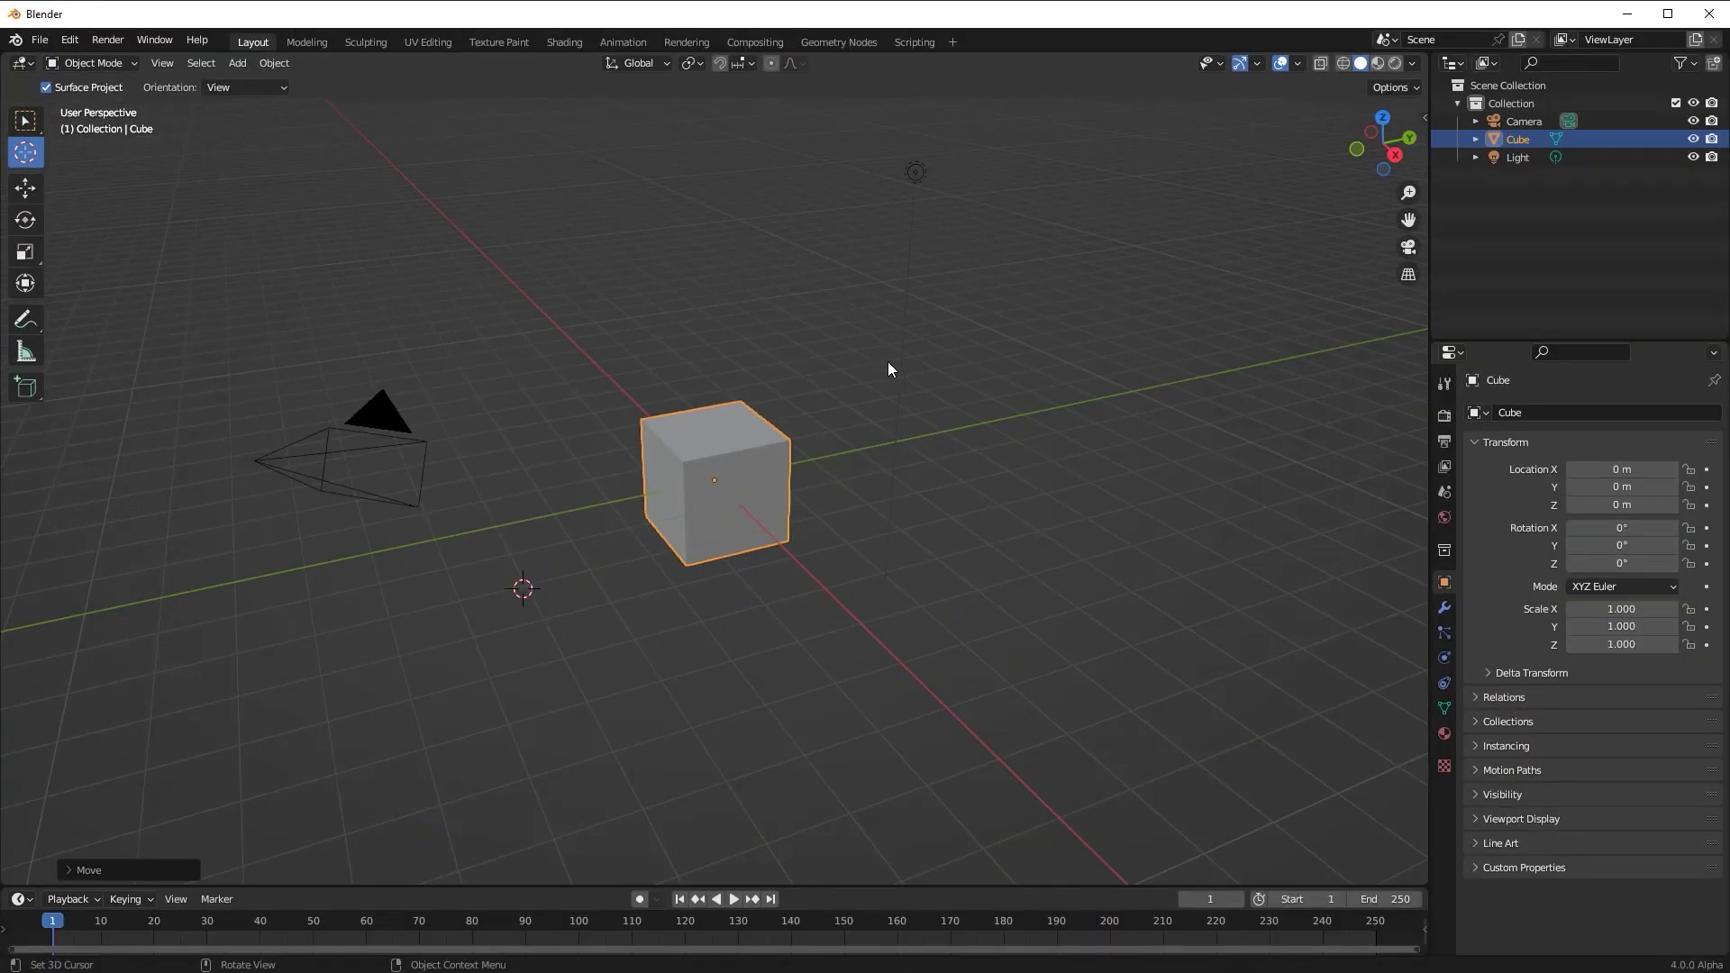
pyautogui.click(921, 366)
pyautogui.moveTo(838, 540); pyautogui.dragTo(1045, 419)
pyautogui.moveTo(953, 510); pyautogui.dragTo(1048, 599)
# In front view, drag the 3D cursor far left, then return to the Select Box tool.
pyautogui.press('KP_1')
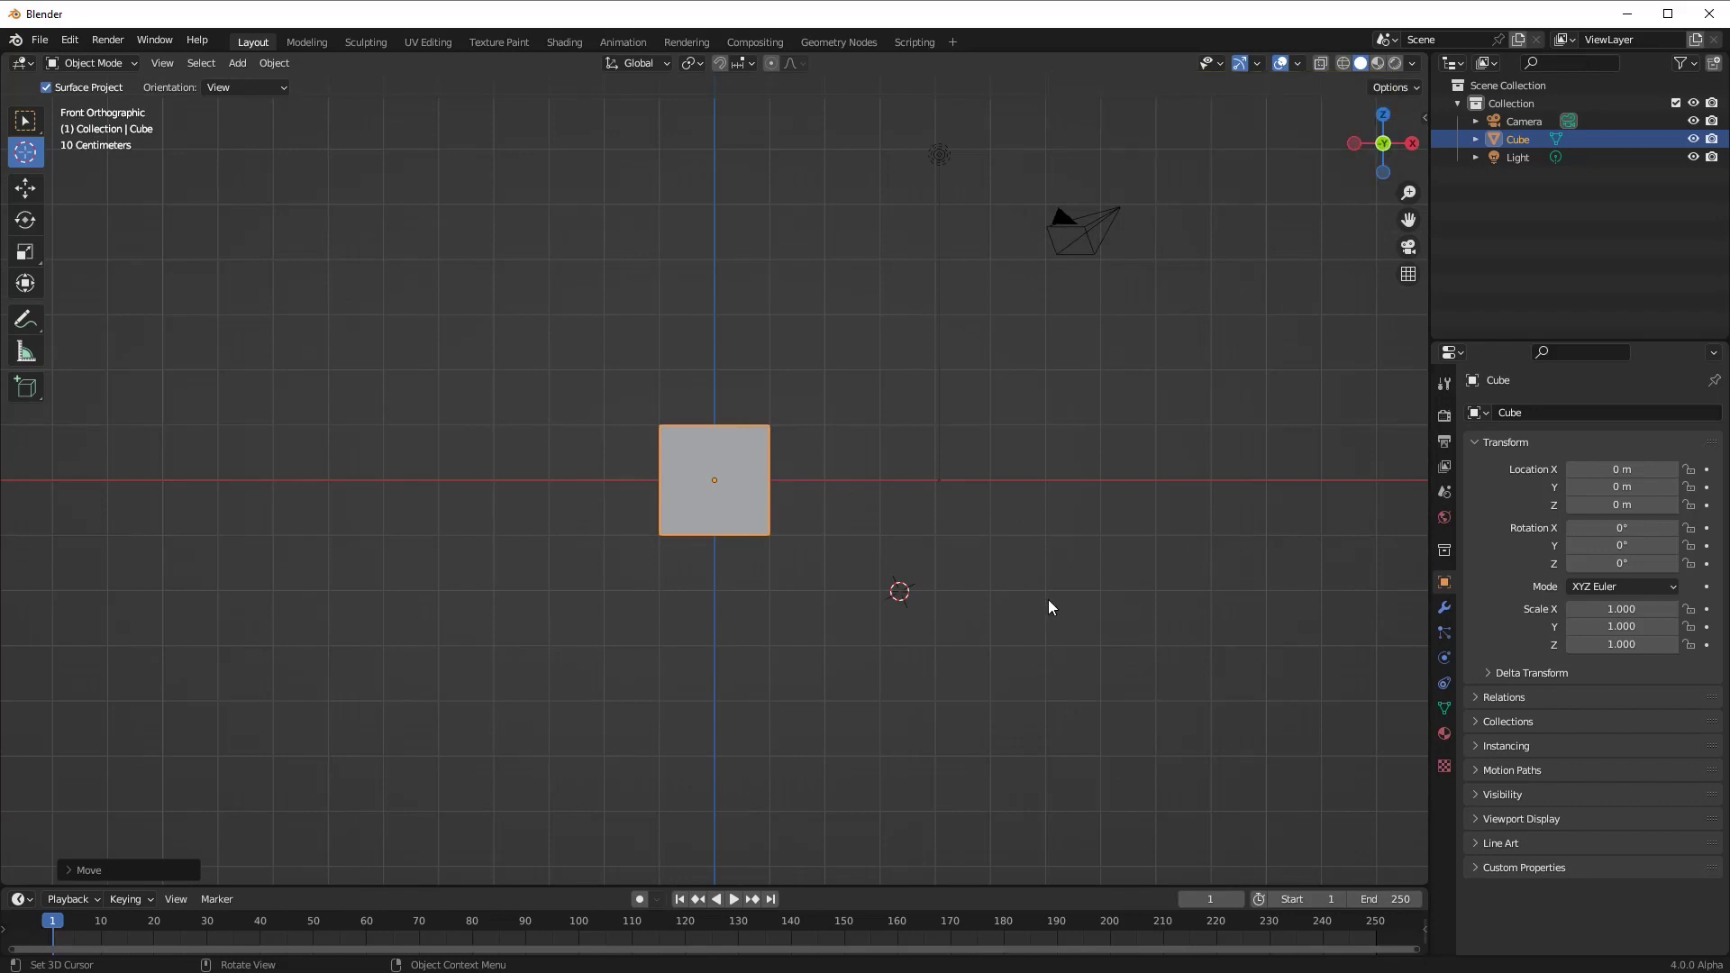
pyautogui.moveTo(1048, 606); pyautogui.dragTo(638, 604)
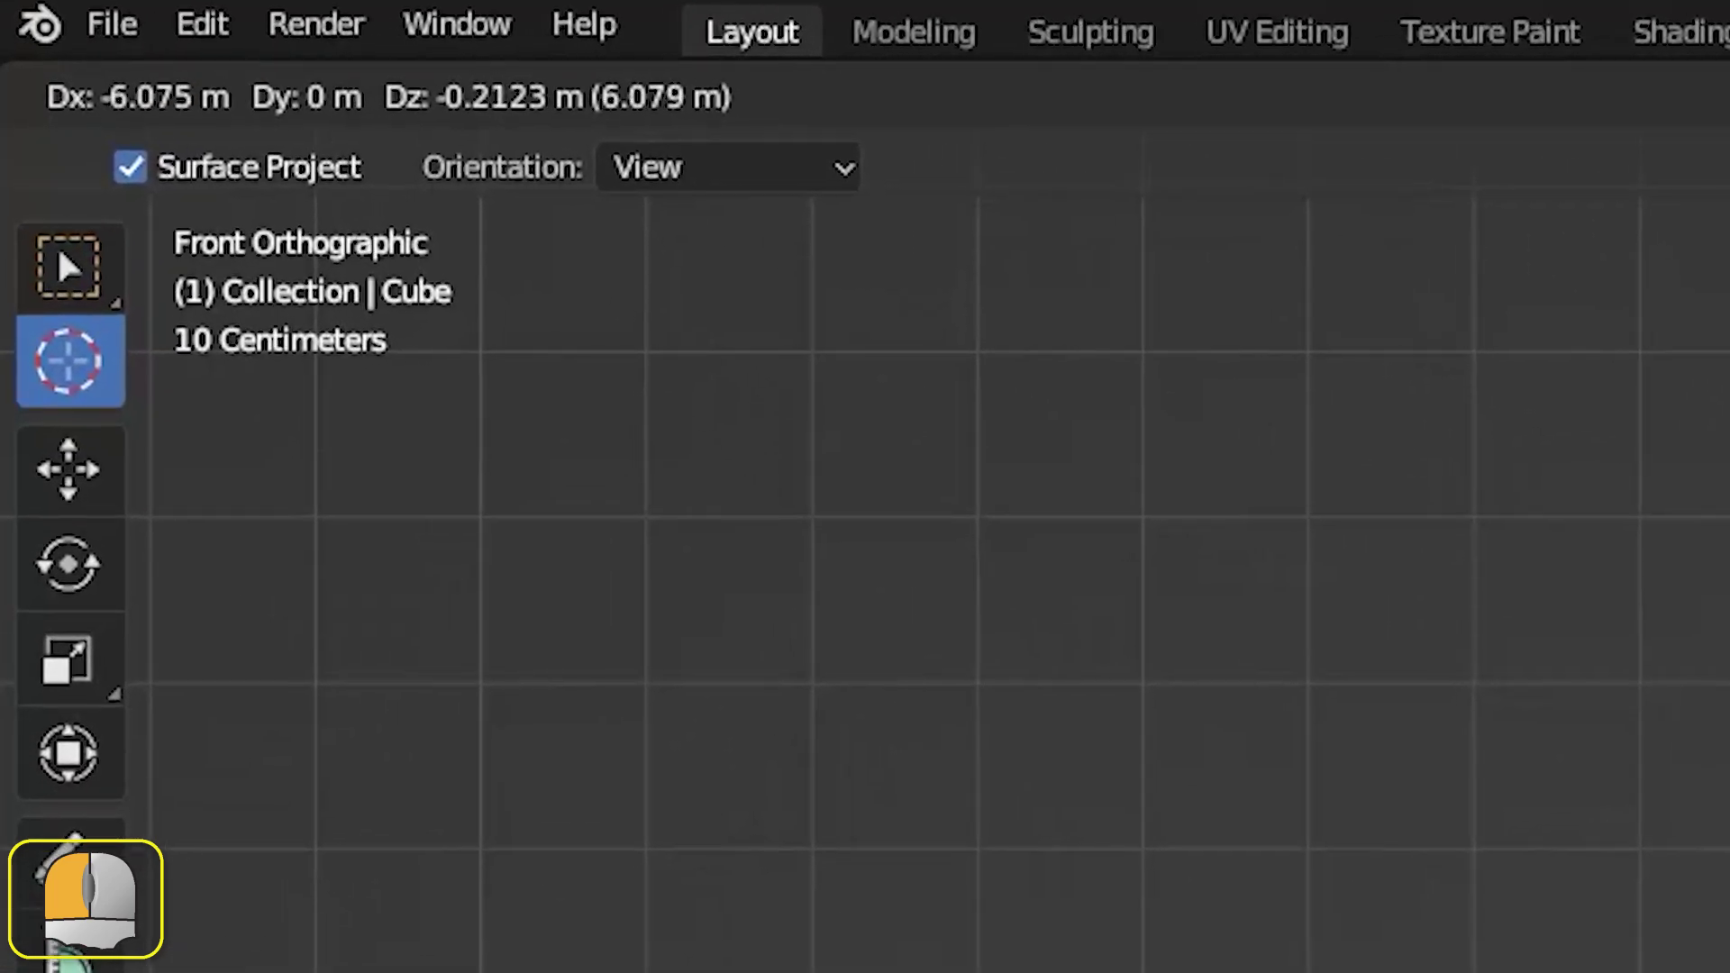
pyautogui.moveTo(1594, 972); pyautogui.dragTo(1211, 891)
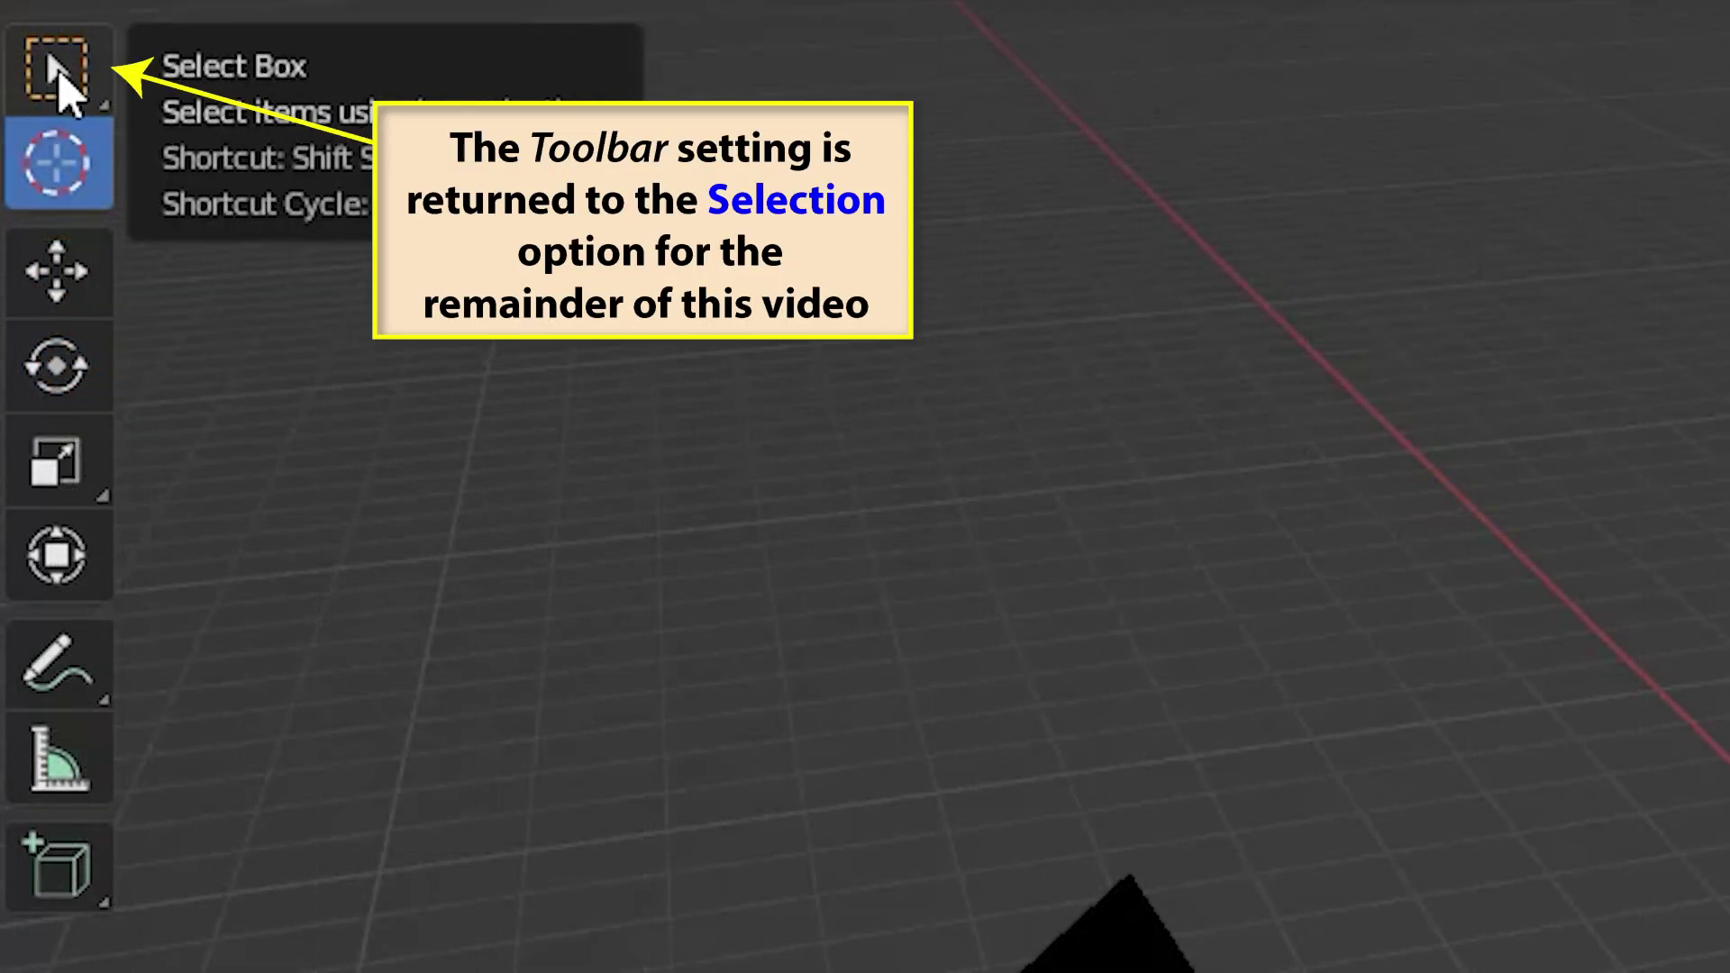
pyautogui.click(59, 72)
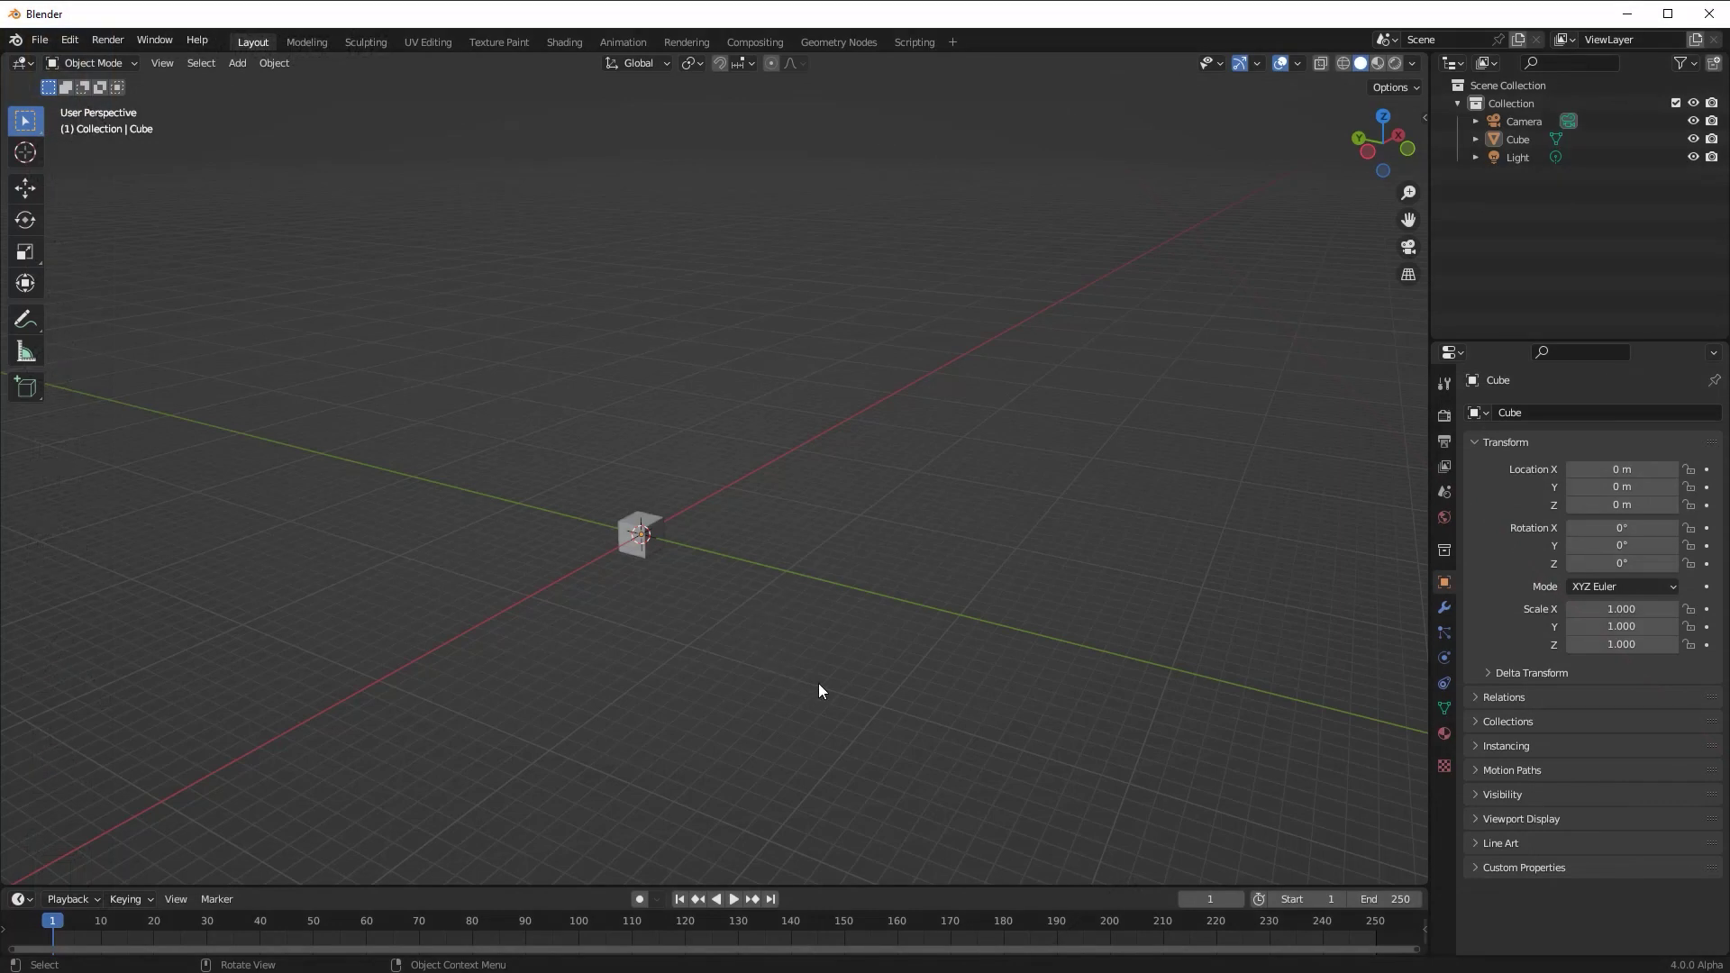
# In the sidebar View tab, set 3D Cursor location X 1 m, Z -5 m and rotation X 45°.
pyautogui.press('n')
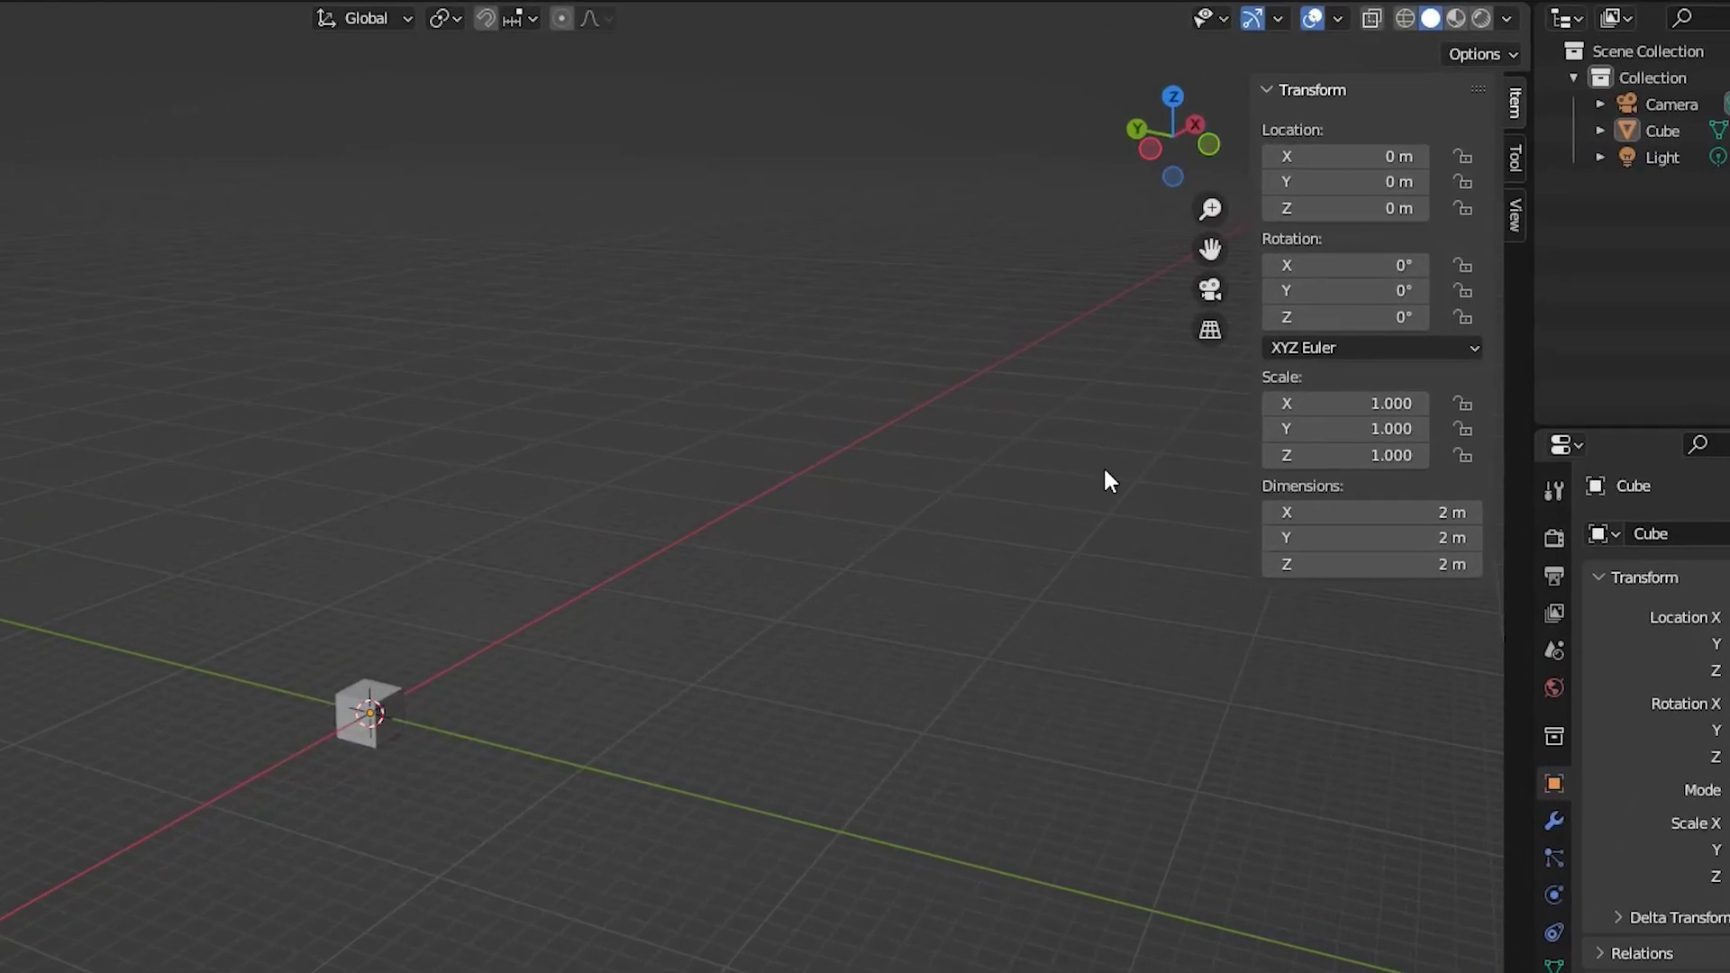
pyautogui.click(1515, 214)
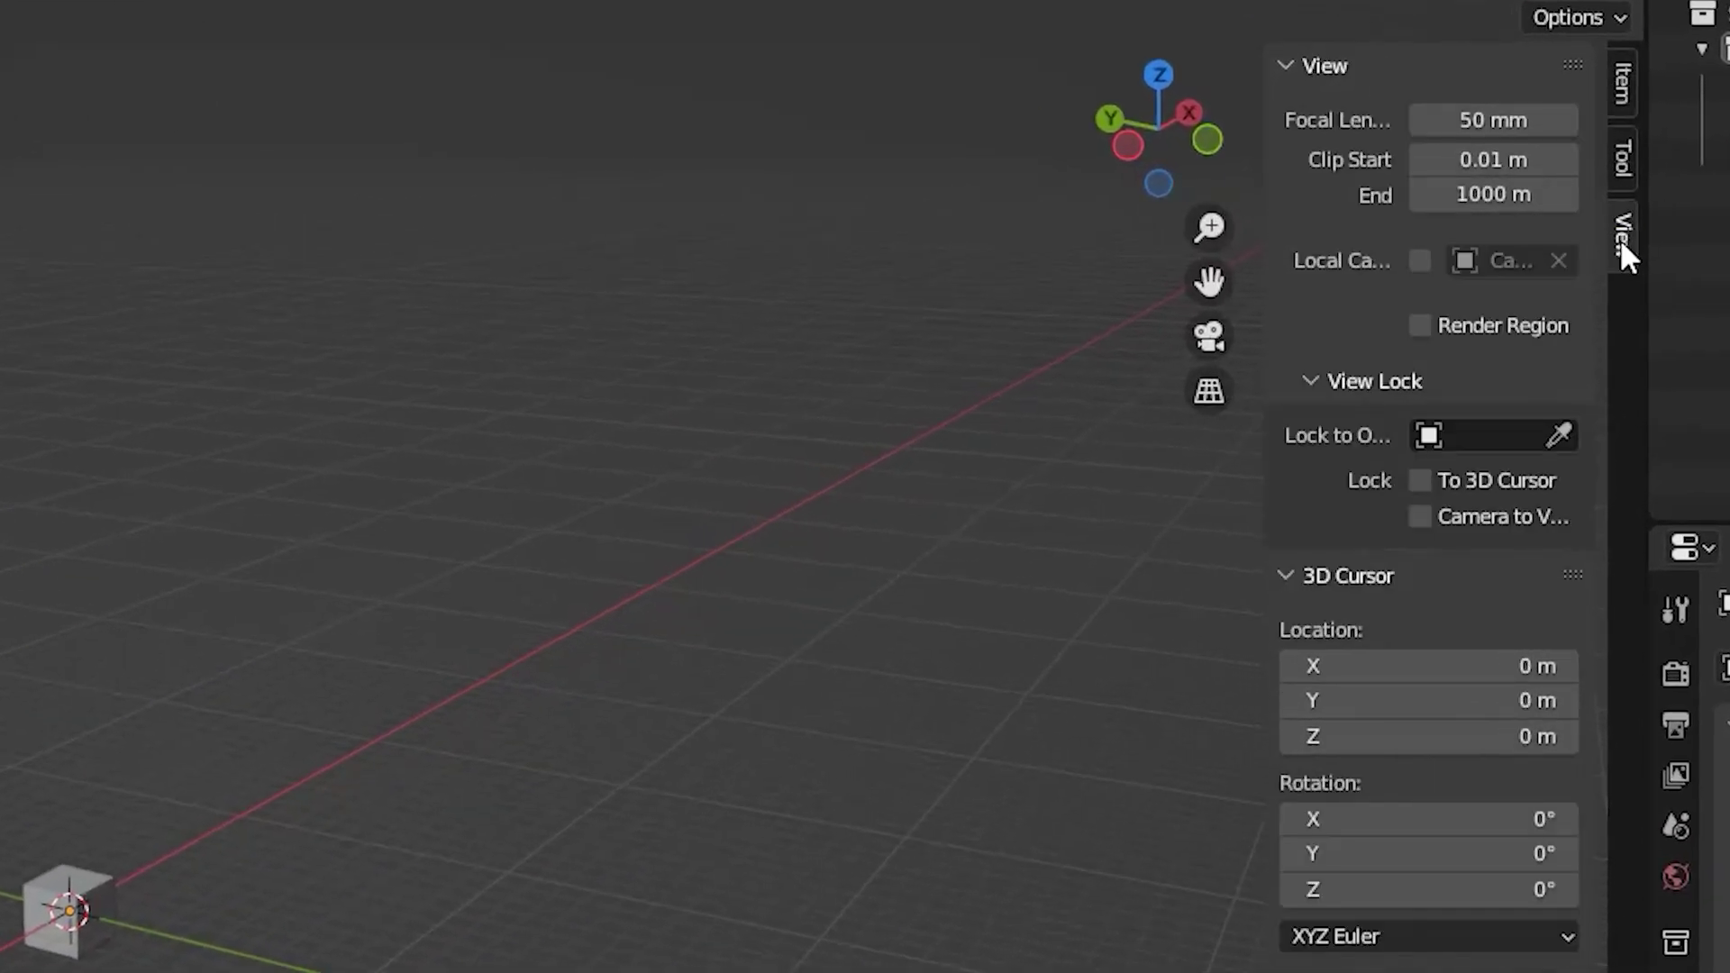
pyautogui.click(1466, 665)
pyautogui.write('1')
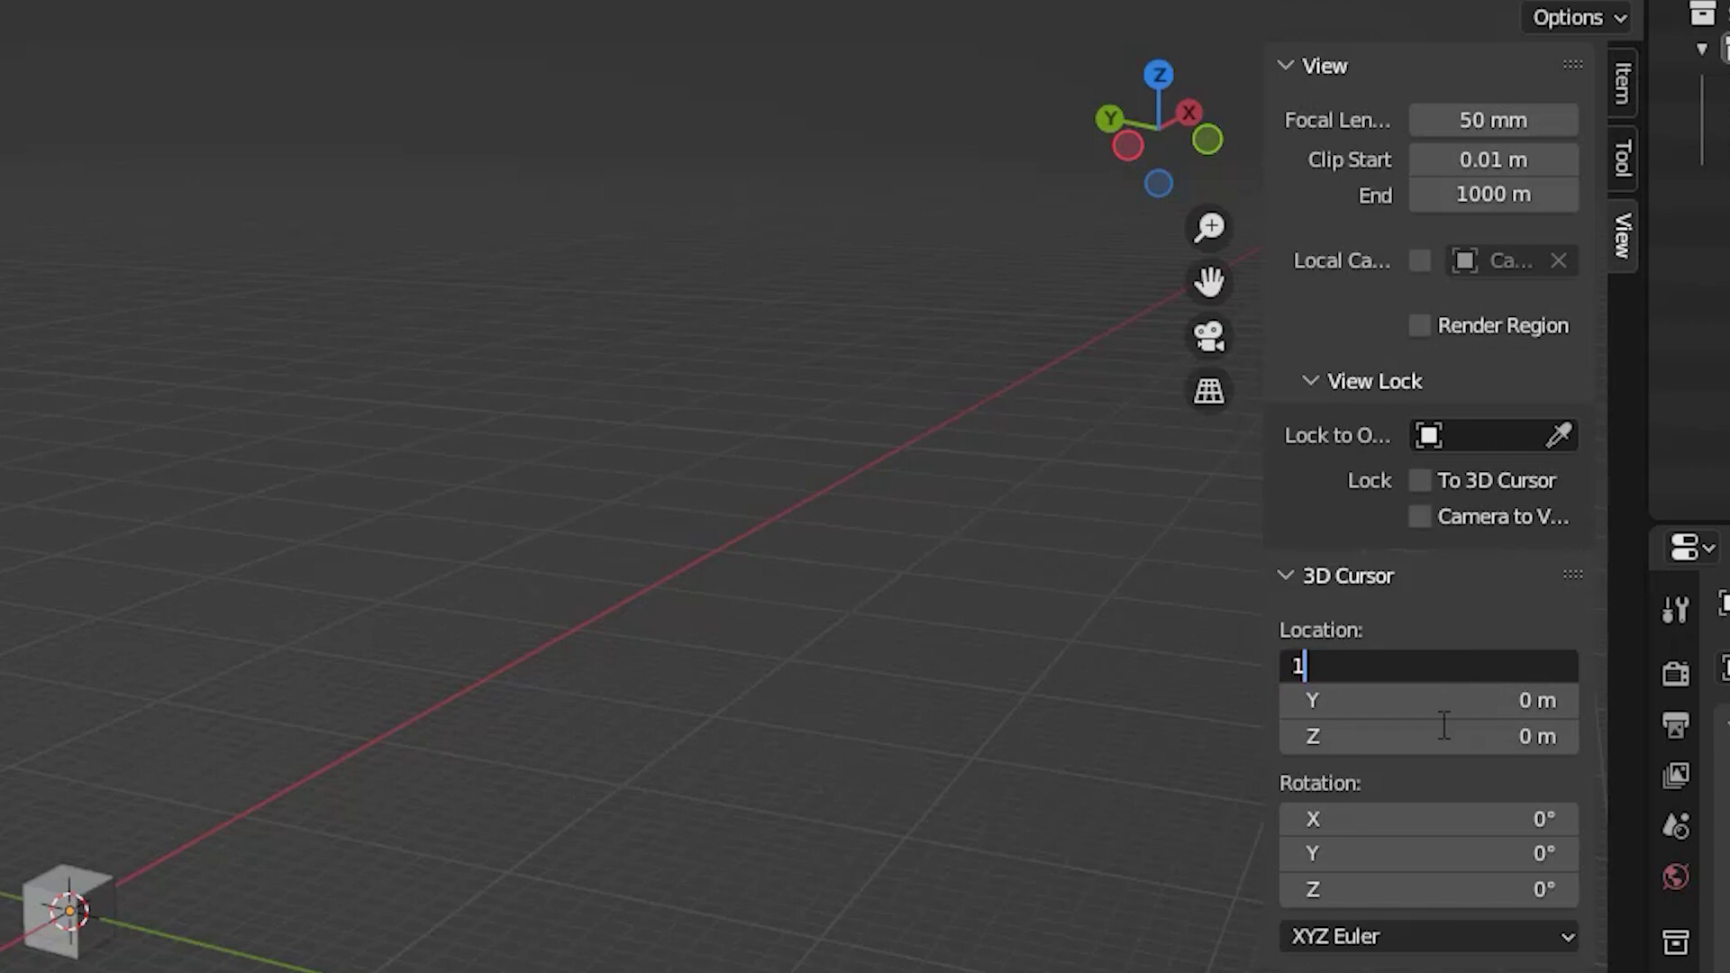
pyautogui.press('Return')
pyautogui.click(1436, 736)
pyautogui.press('BackSpace')
pyautogui.write('-5')
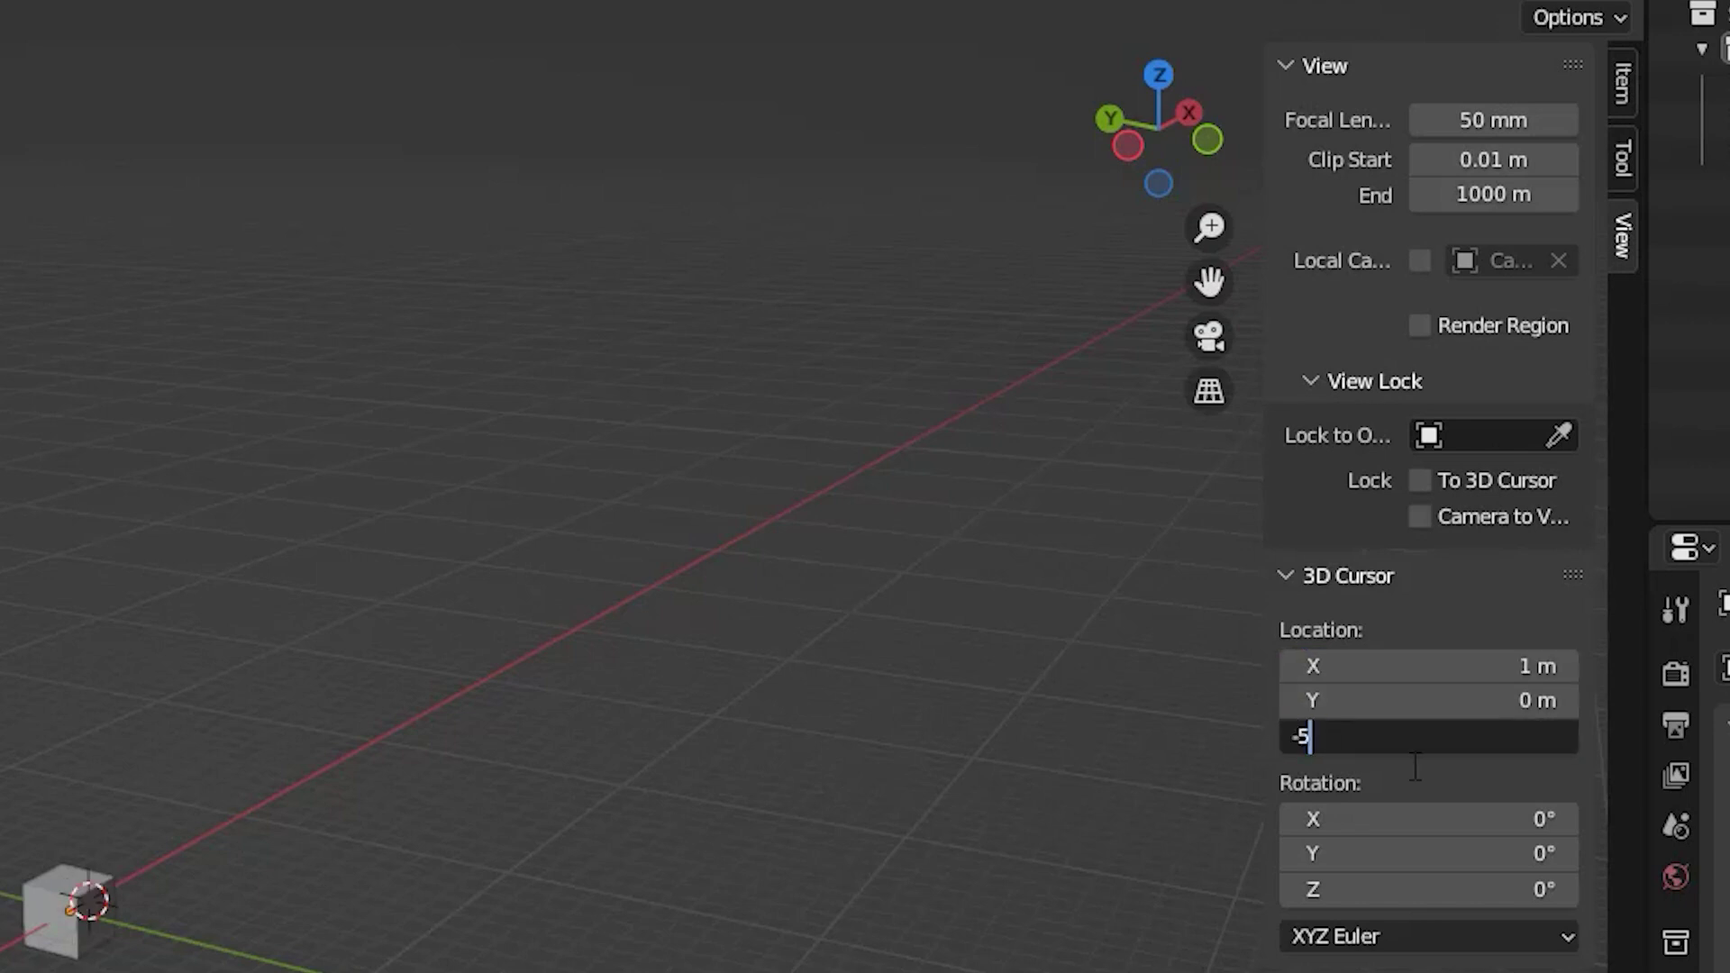
pyautogui.press('Return')
pyautogui.click(1436, 816)
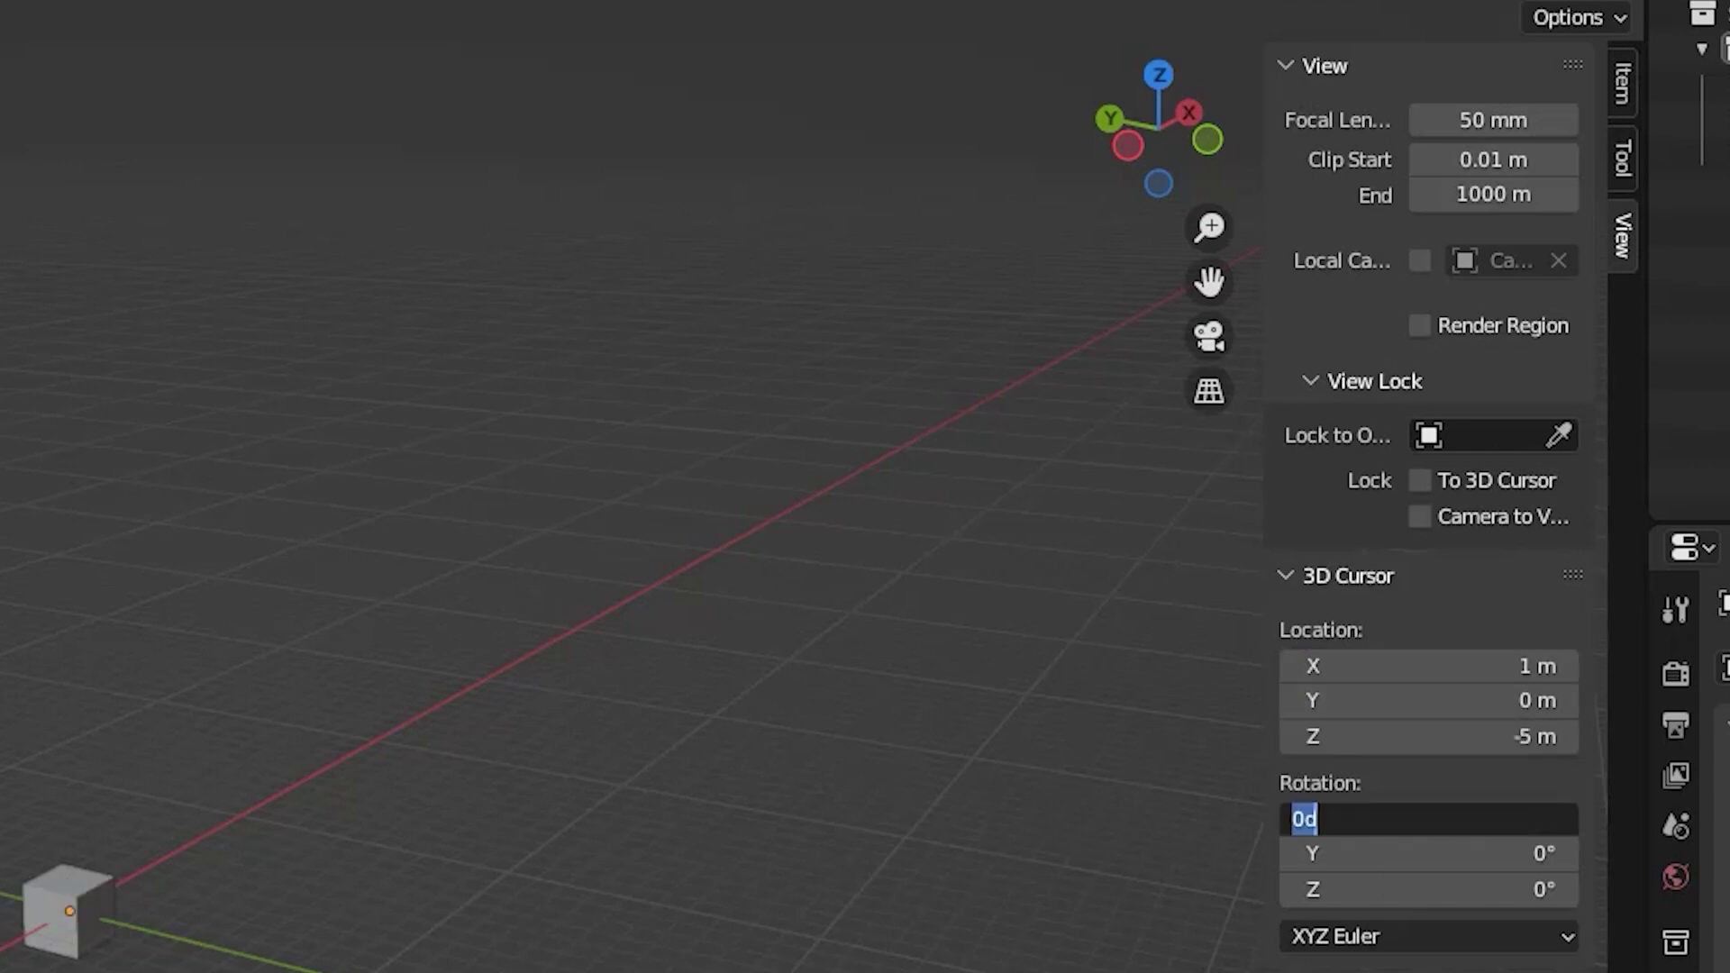
pyautogui.write('45')
pyautogui.press('Return')
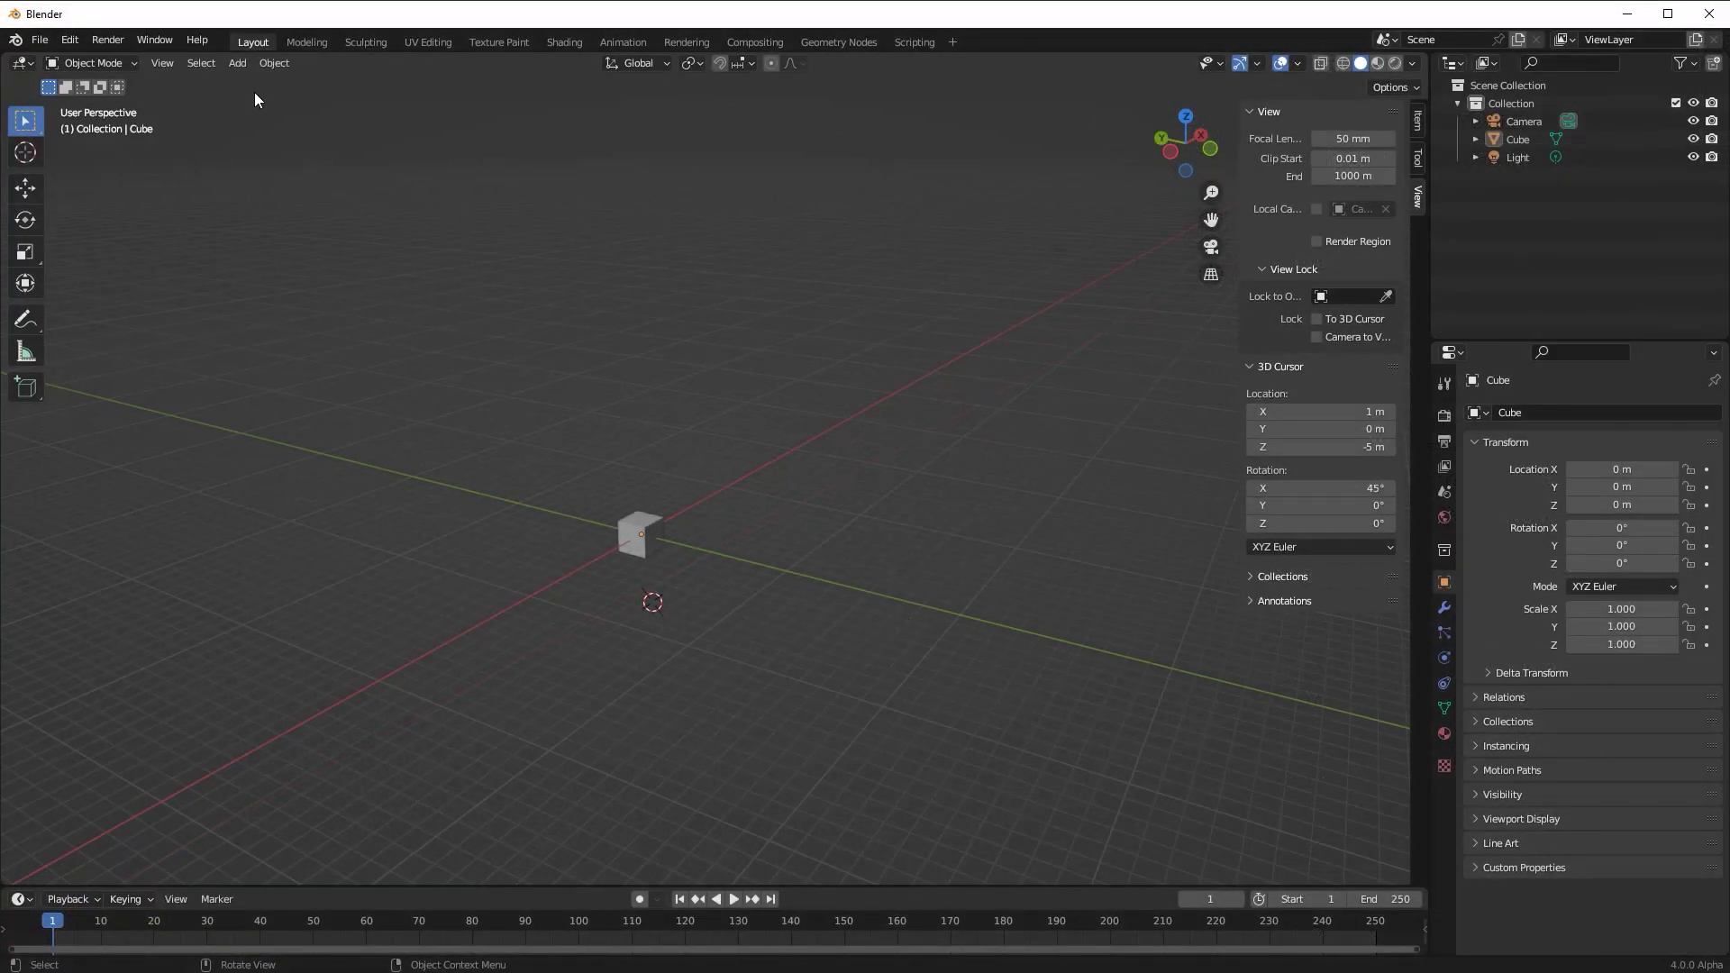
# Add a Cone mesh at the 3D cursor with Align set to 3D Cursor.
pyautogui.click(239, 62)
pyautogui.moveTo(335, 84)
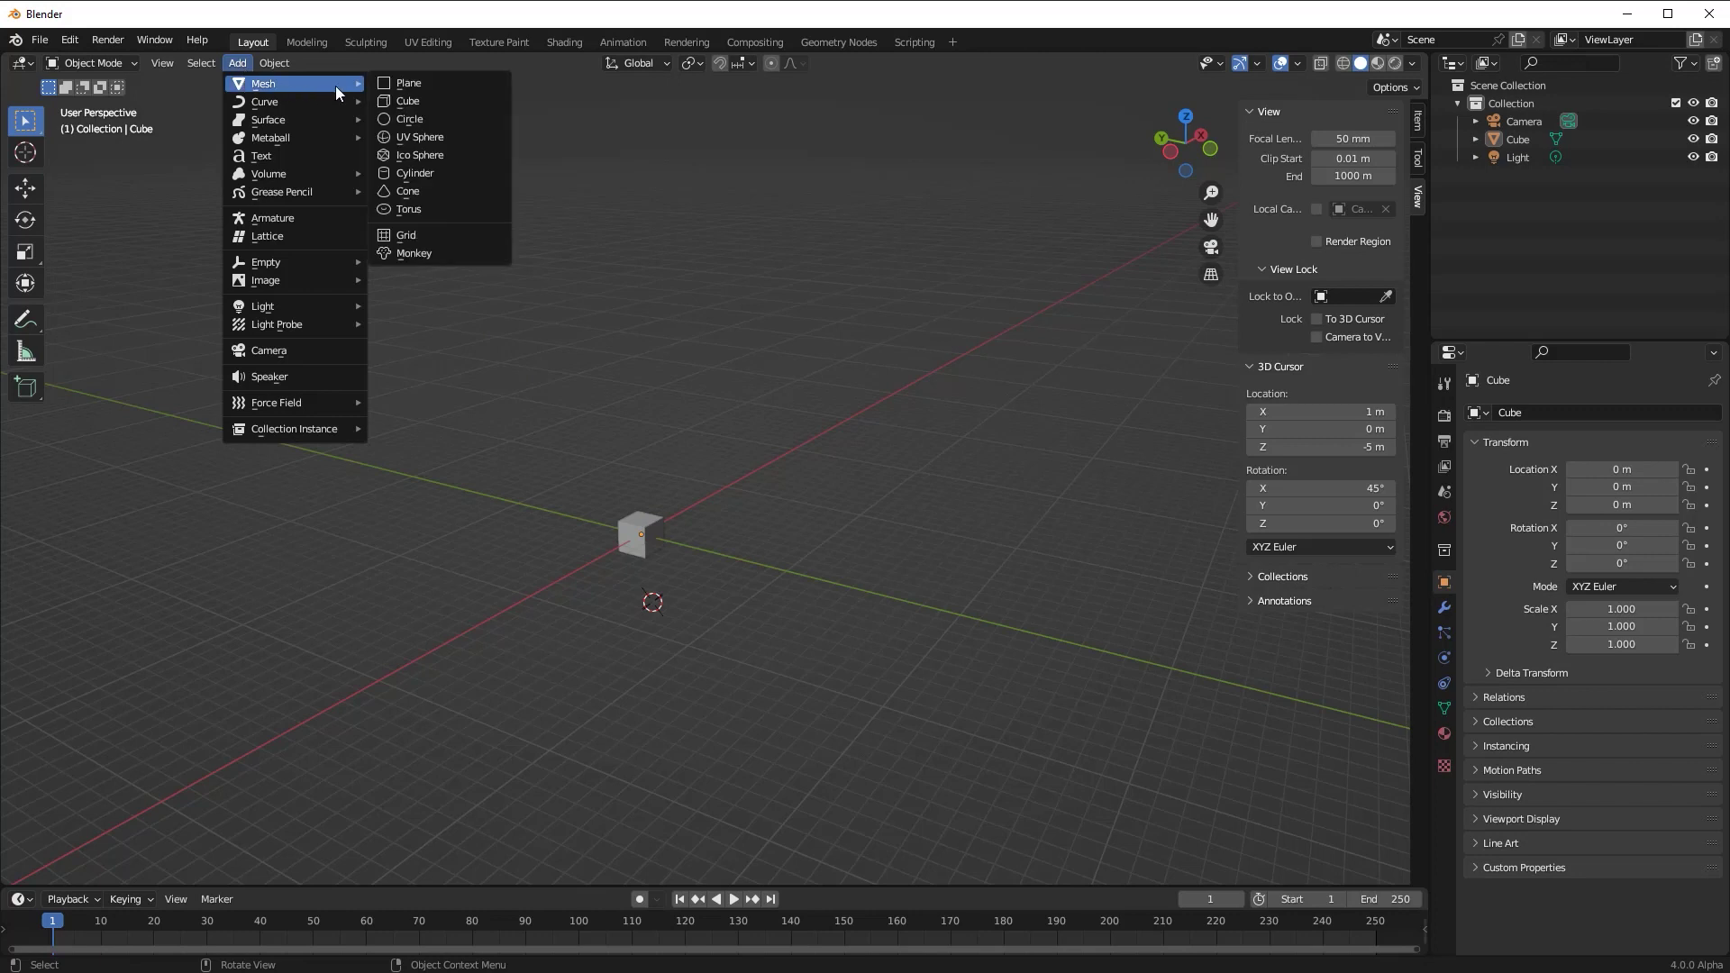
pyautogui.click(407, 191)
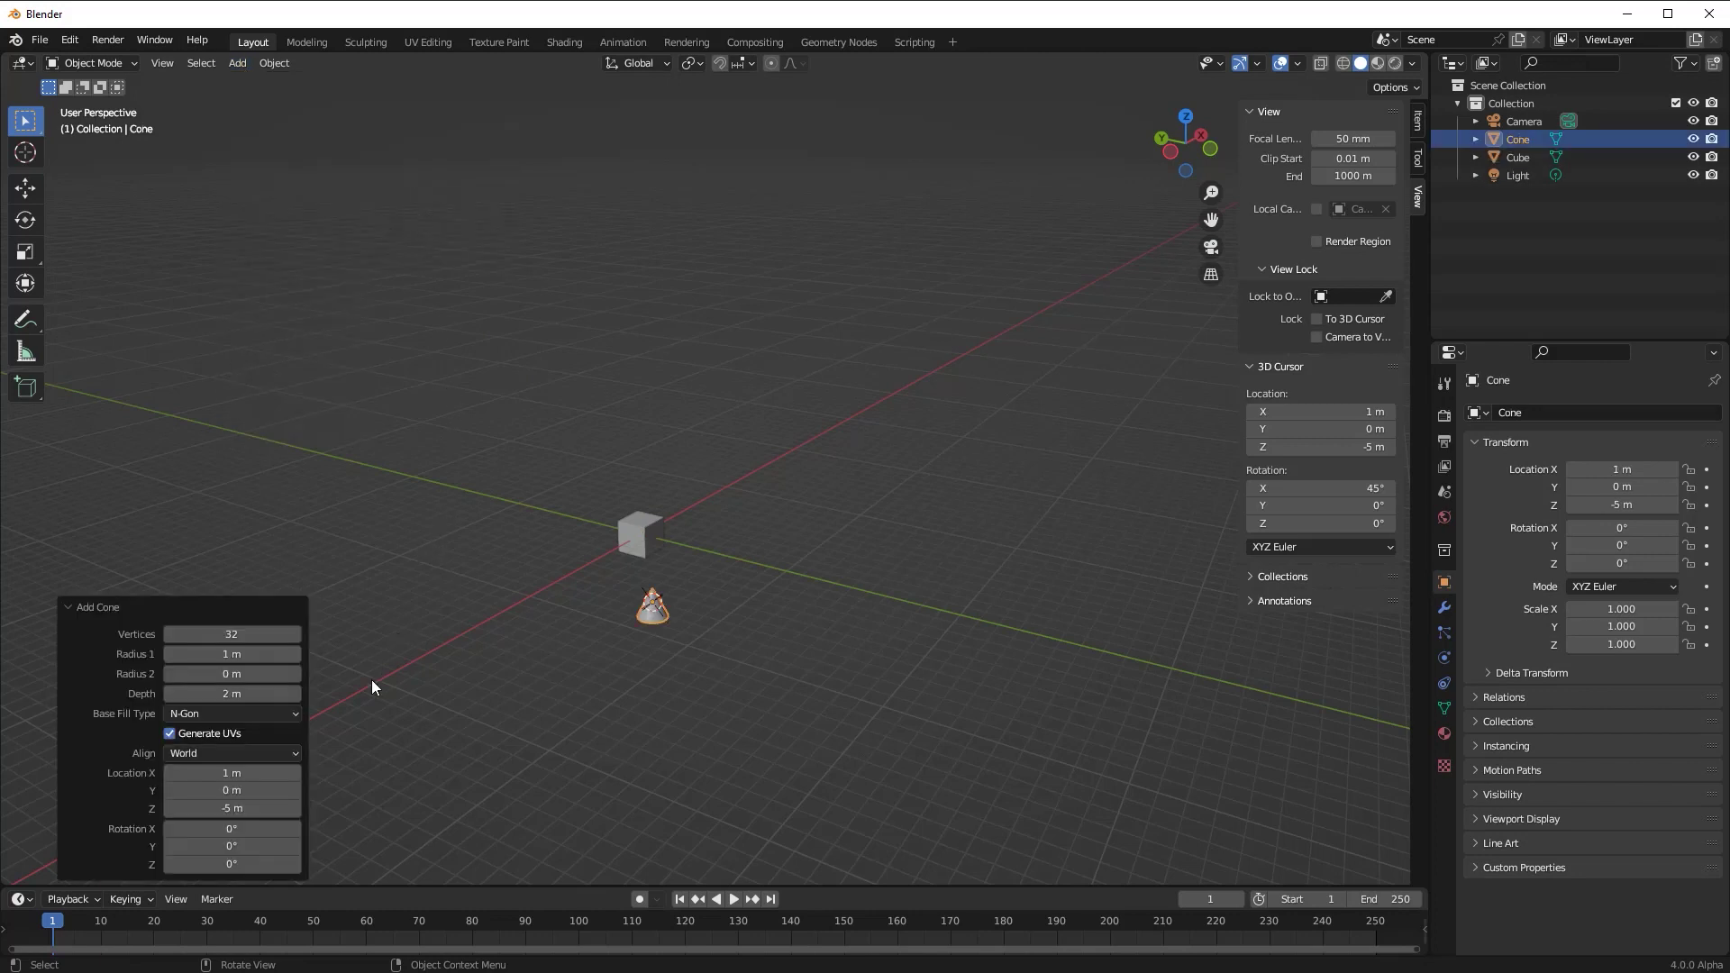
pyautogui.click(292, 753)
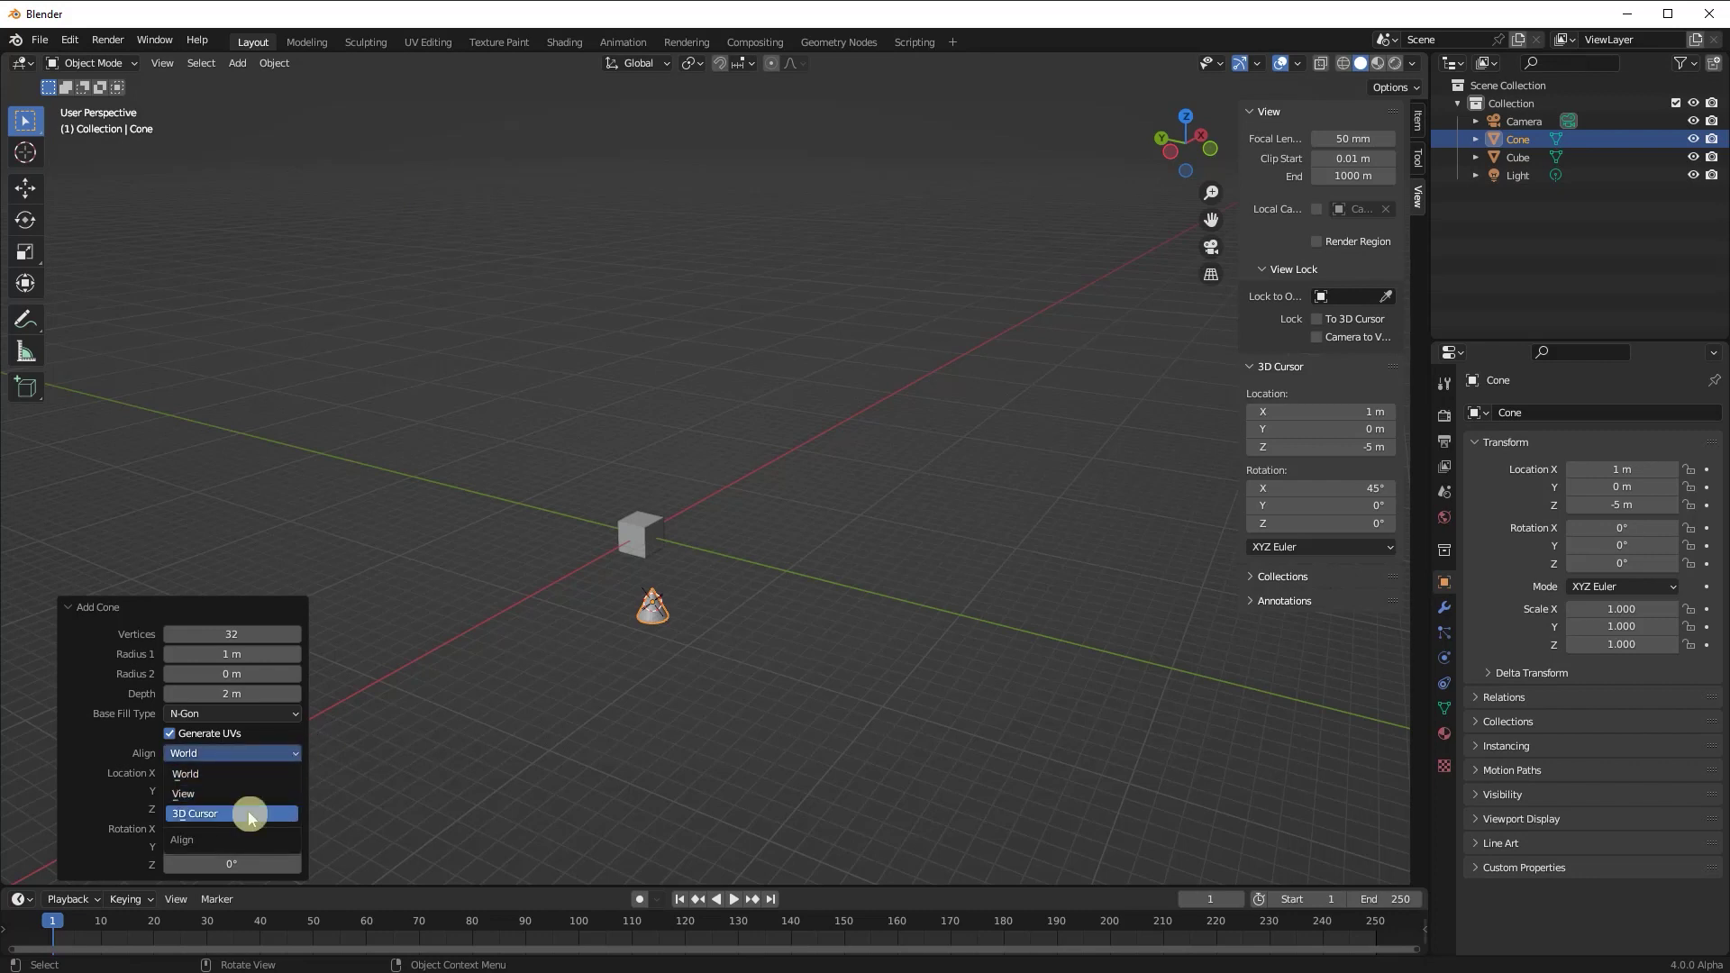
pyautogui.click(246, 810)
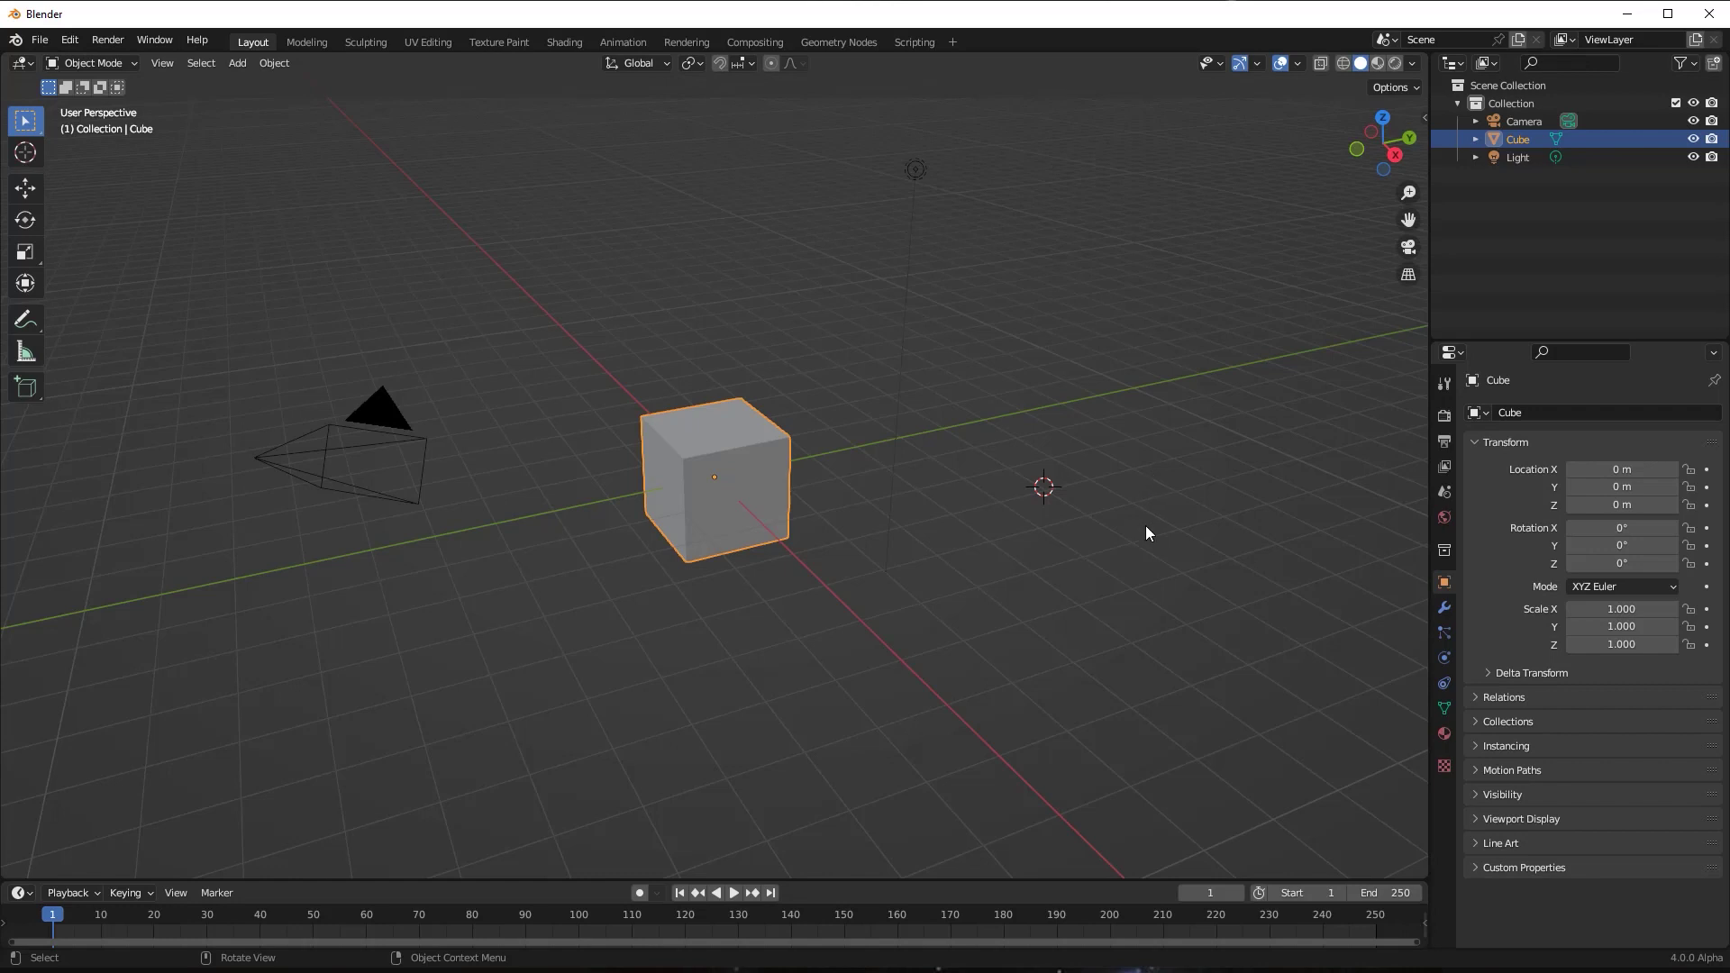
# Use Shift+C to snap the 3D cursor back to the world origin and view all objects.
pyautogui.press('shift')
pyautogui.hotkey('shift', 'c')
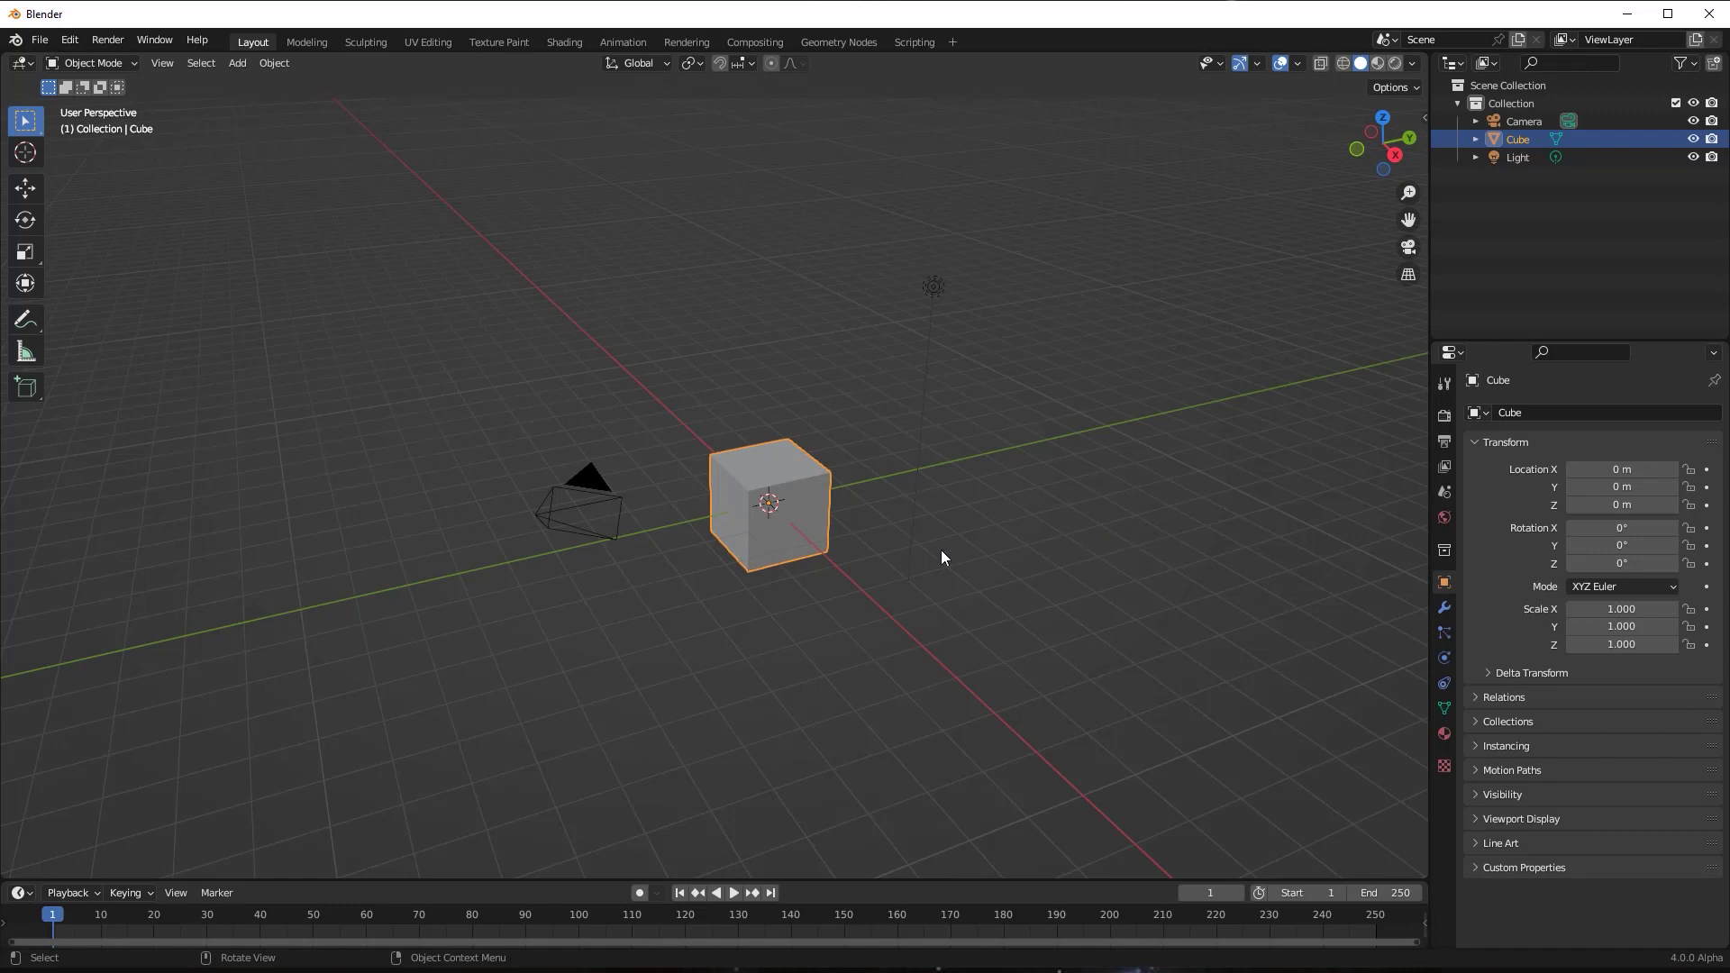
# Frame the cube with numpad period, then orbit and zoom to view it from above at an angle.
pyautogui.scroll(5, 797, 532)
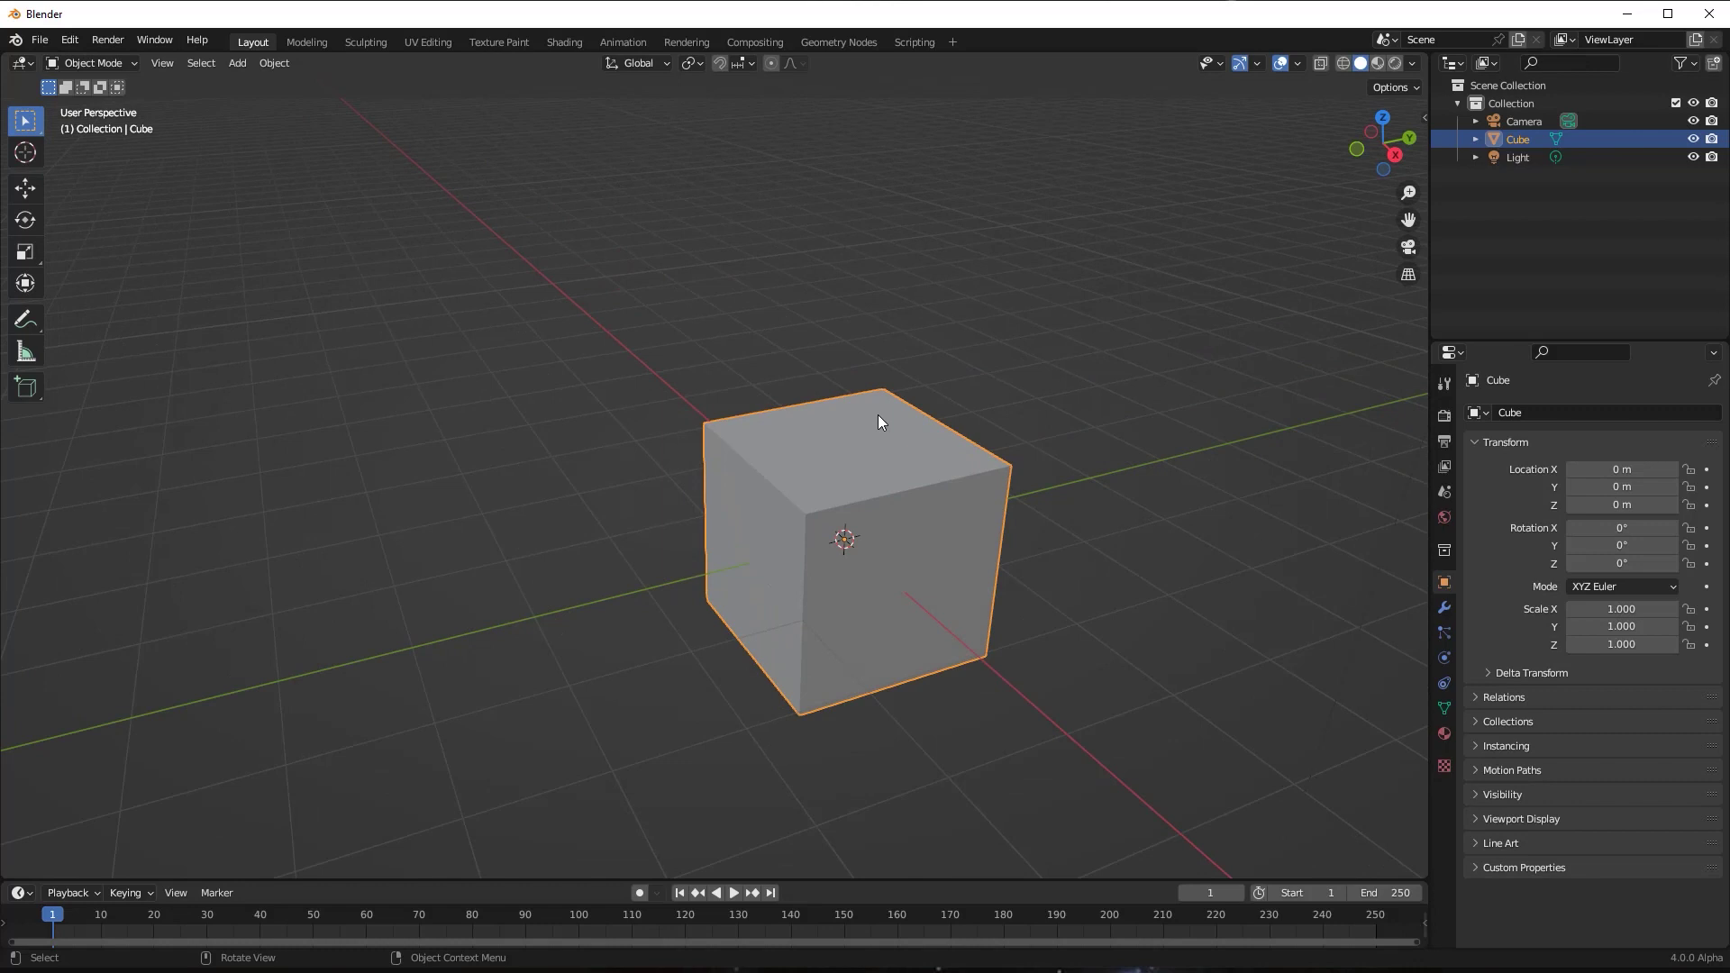
pyautogui.keyDown('shift'); pyautogui.rightClick(905, 424); pyautogui.keyUp('shift')
pyautogui.moveTo(1029, 597); pyautogui.dragTo(952, 532, button='middle')
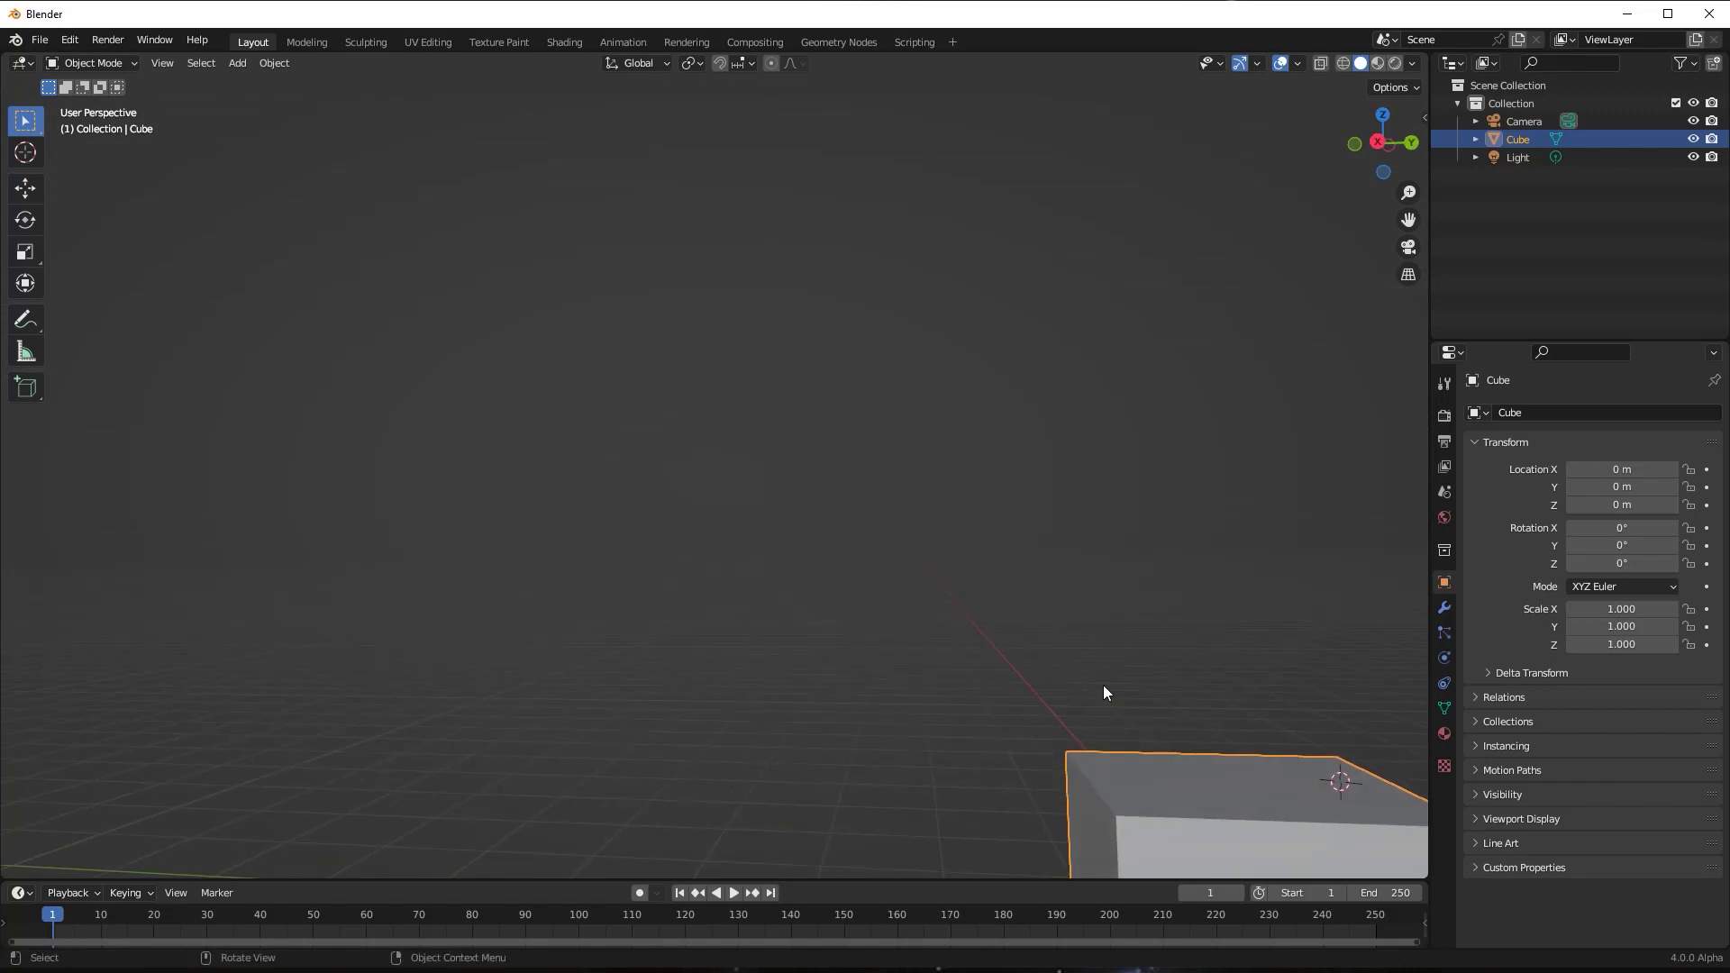
pyautogui.press('KP_Decimal')
pyautogui.moveTo(1103, 689); pyautogui.dragTo(760, 454, button='middle')
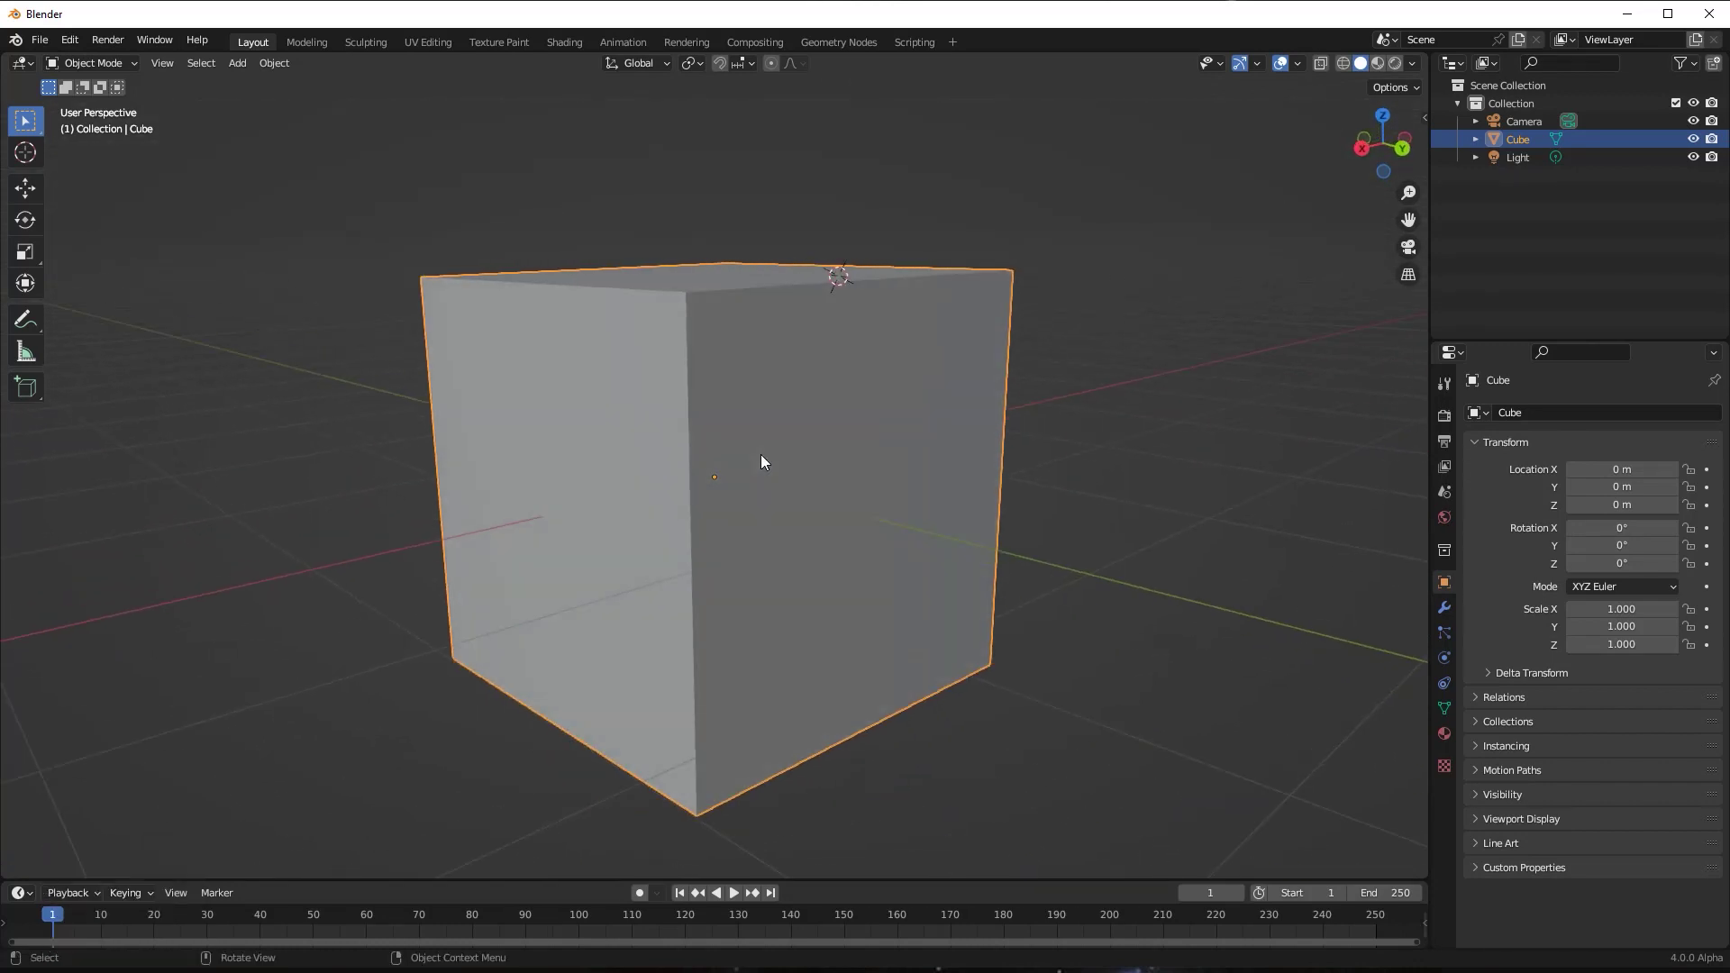
pyautogui.press('KP_1')
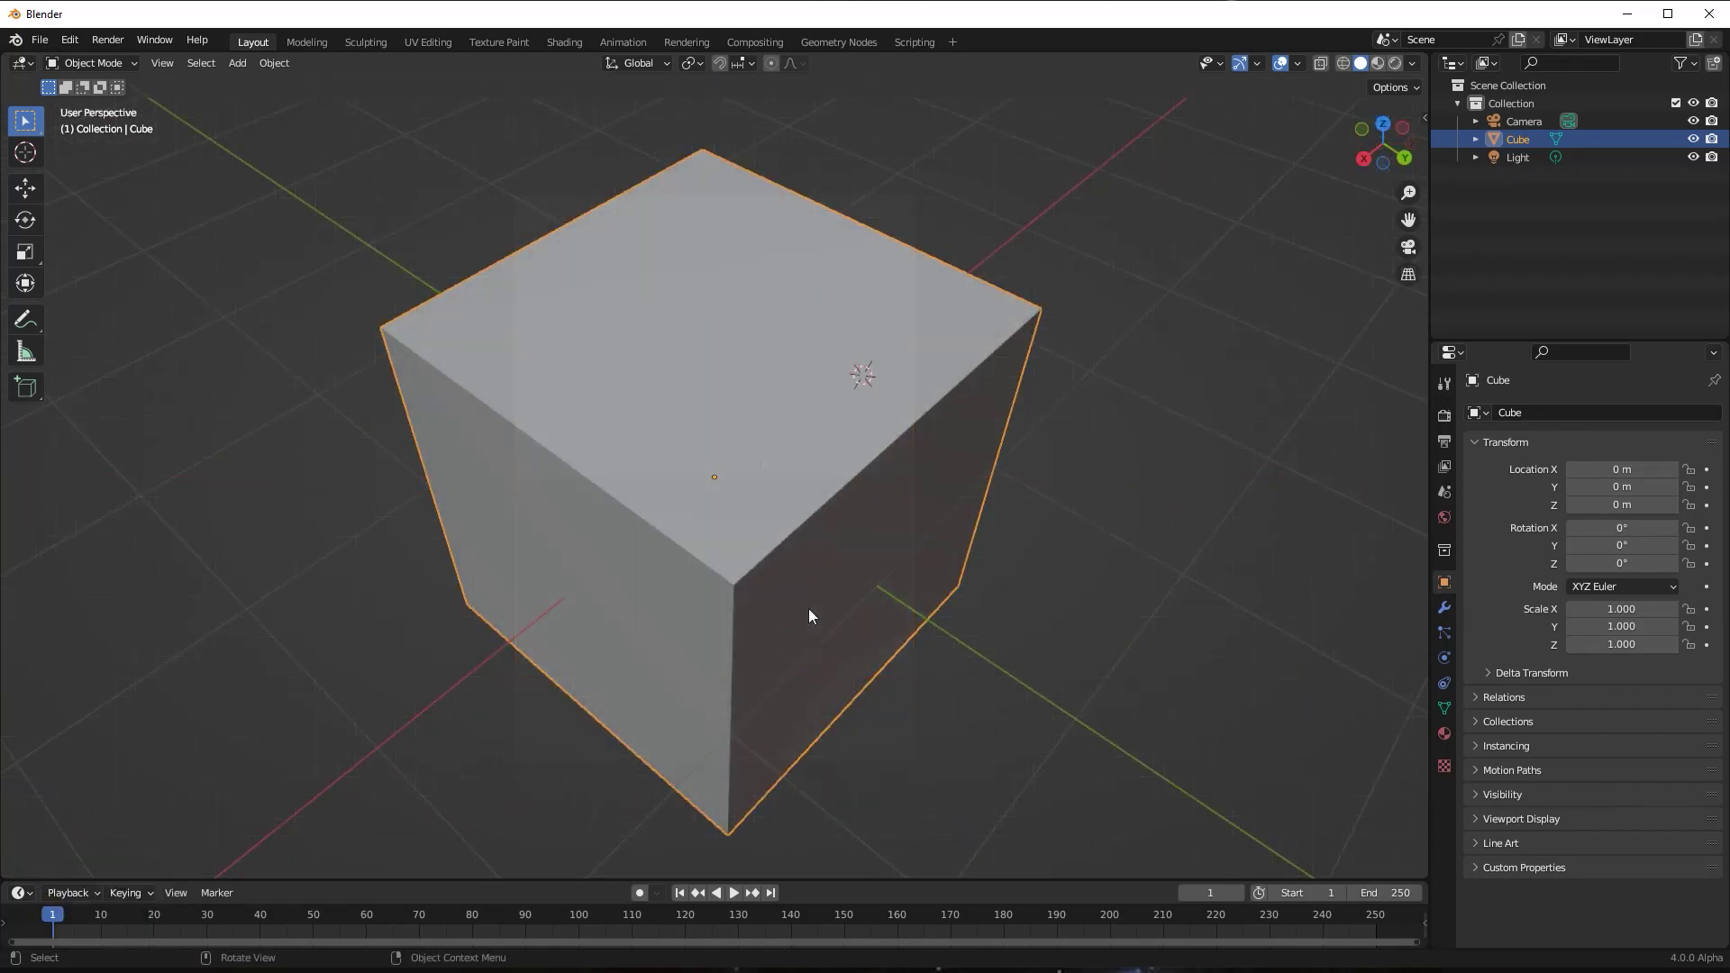
pyautogui.scroll(-3, 809, 630)
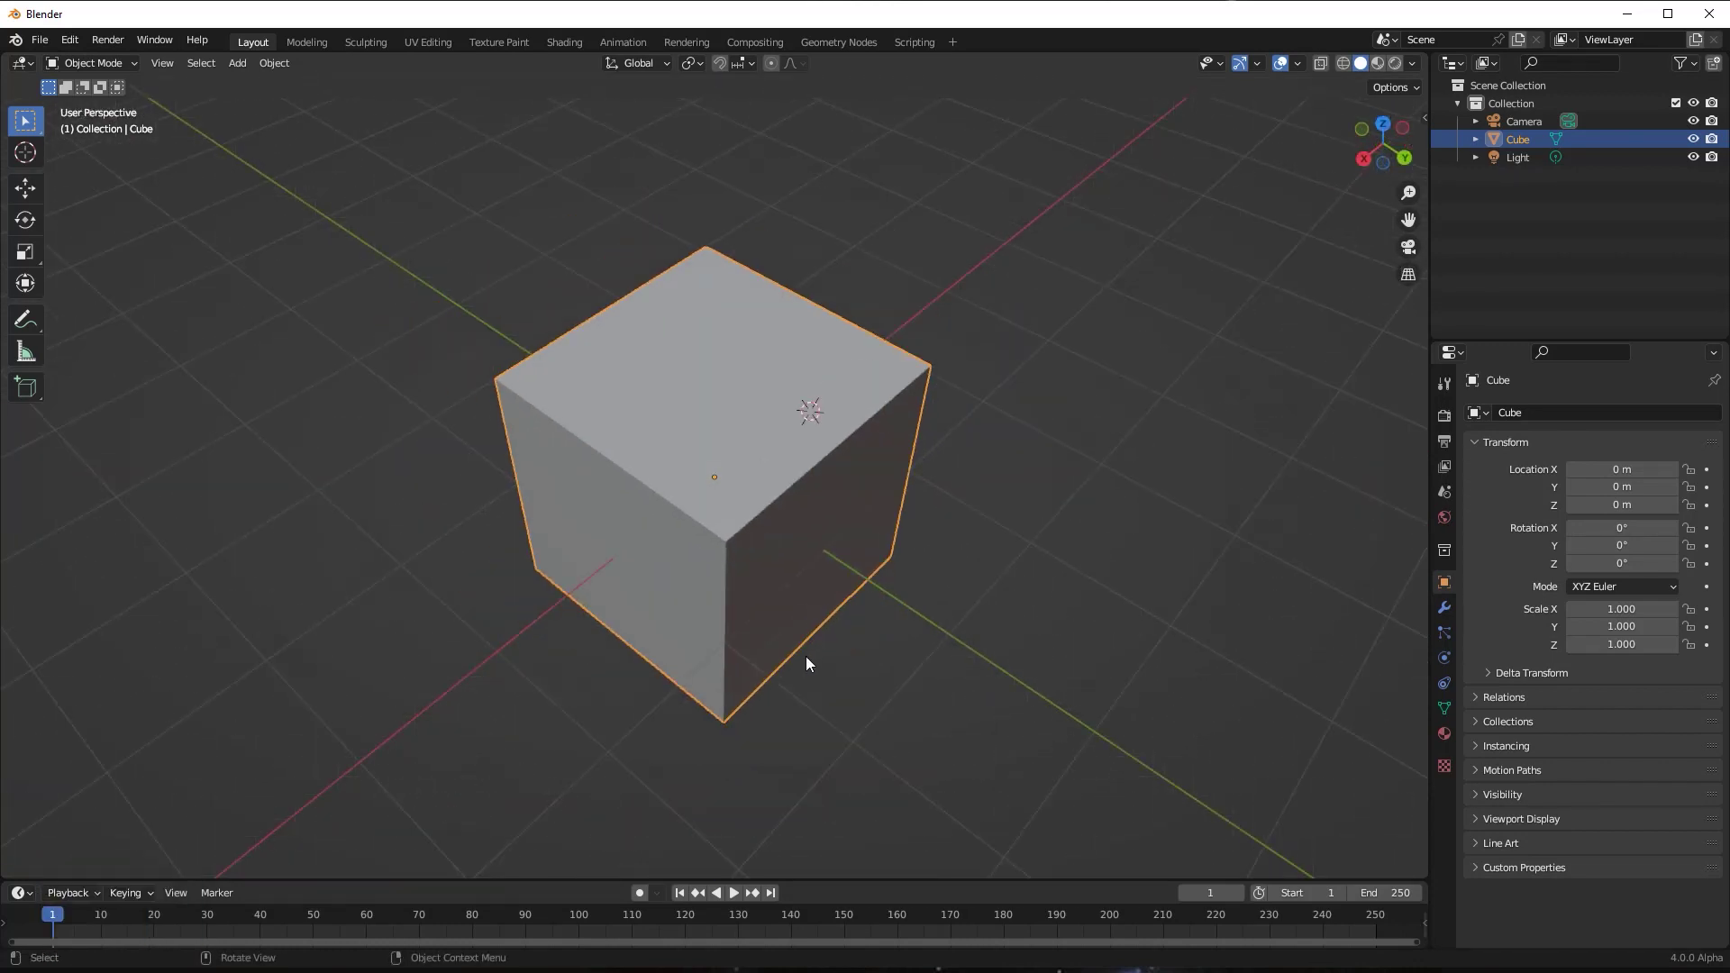
pyautogui.moveTo(807, 664); pyautogui.dragTo(872, 696, button='middle')
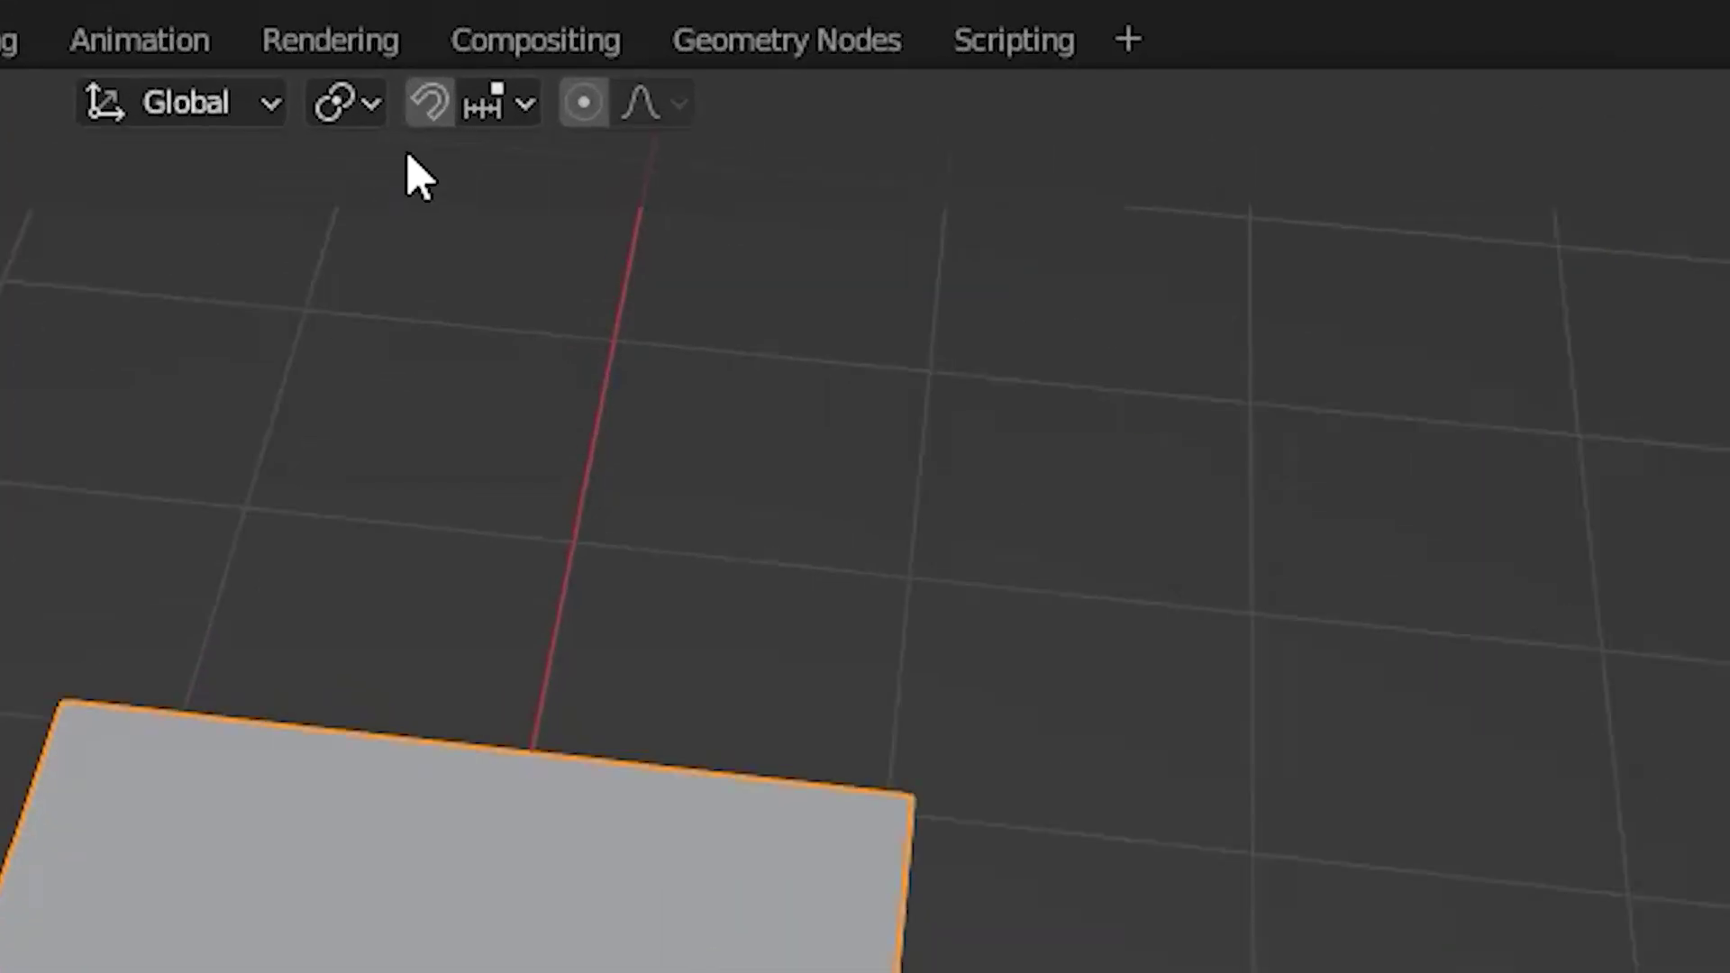
# Enable the snapping magnet and set Snap With to Active, keeping Increment snapping.
pyautogui.click(719, 63)
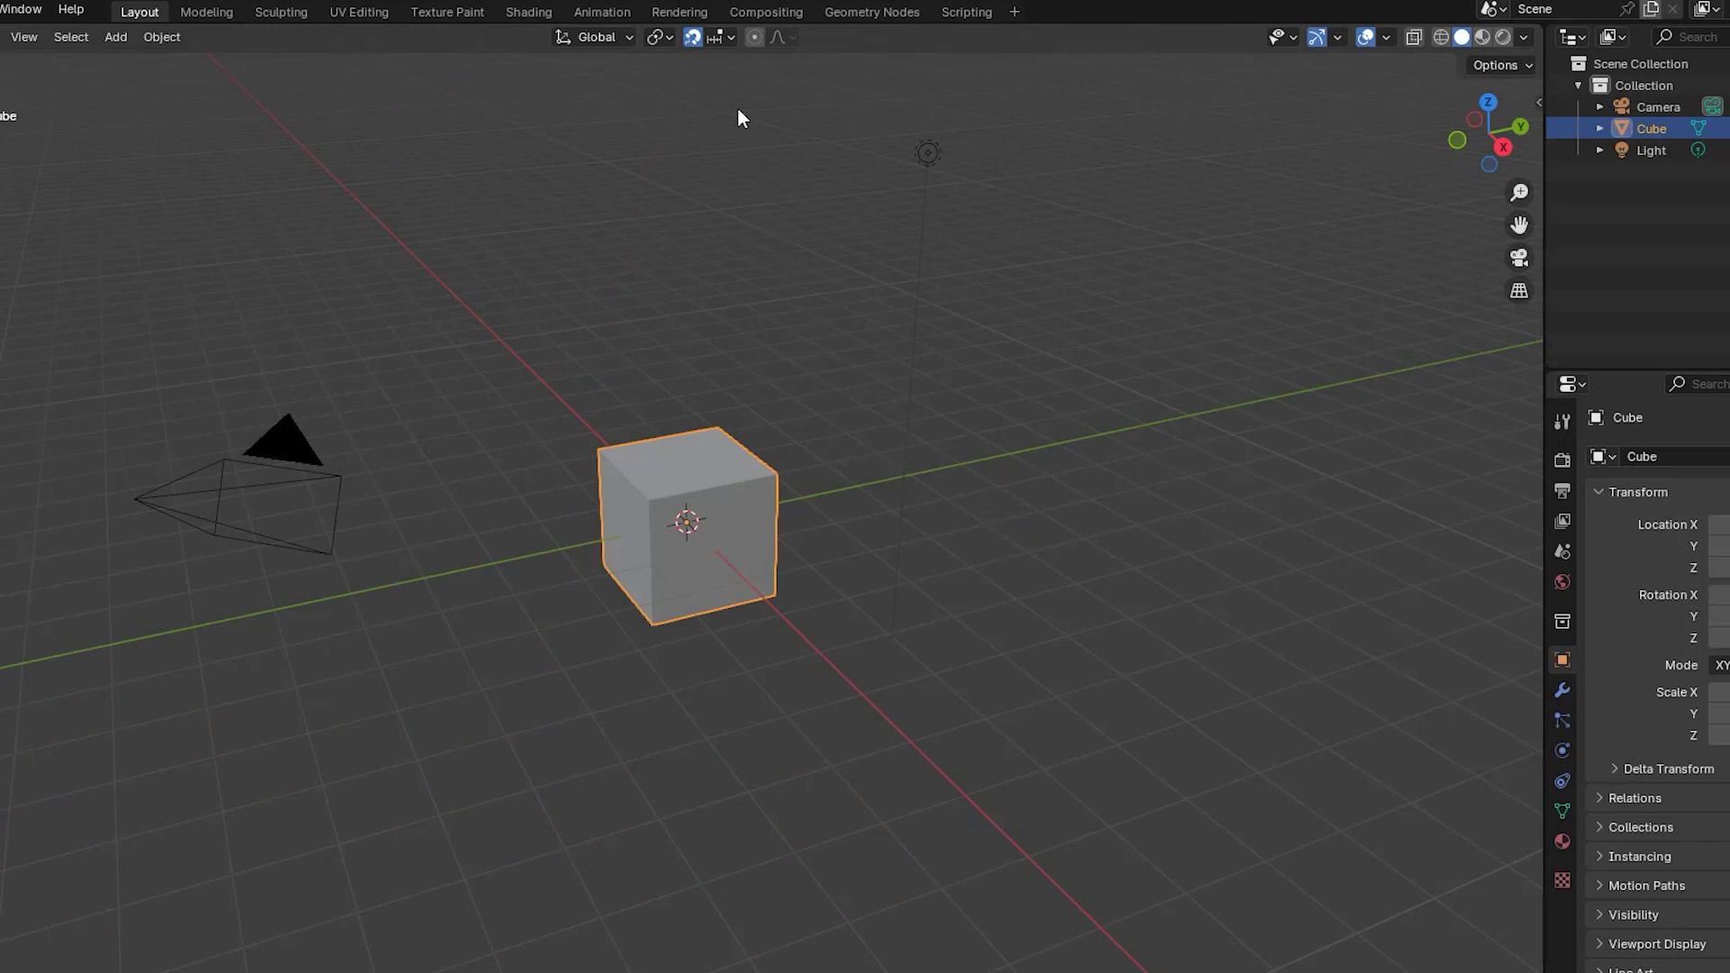
pyautogui.click(729, 37)
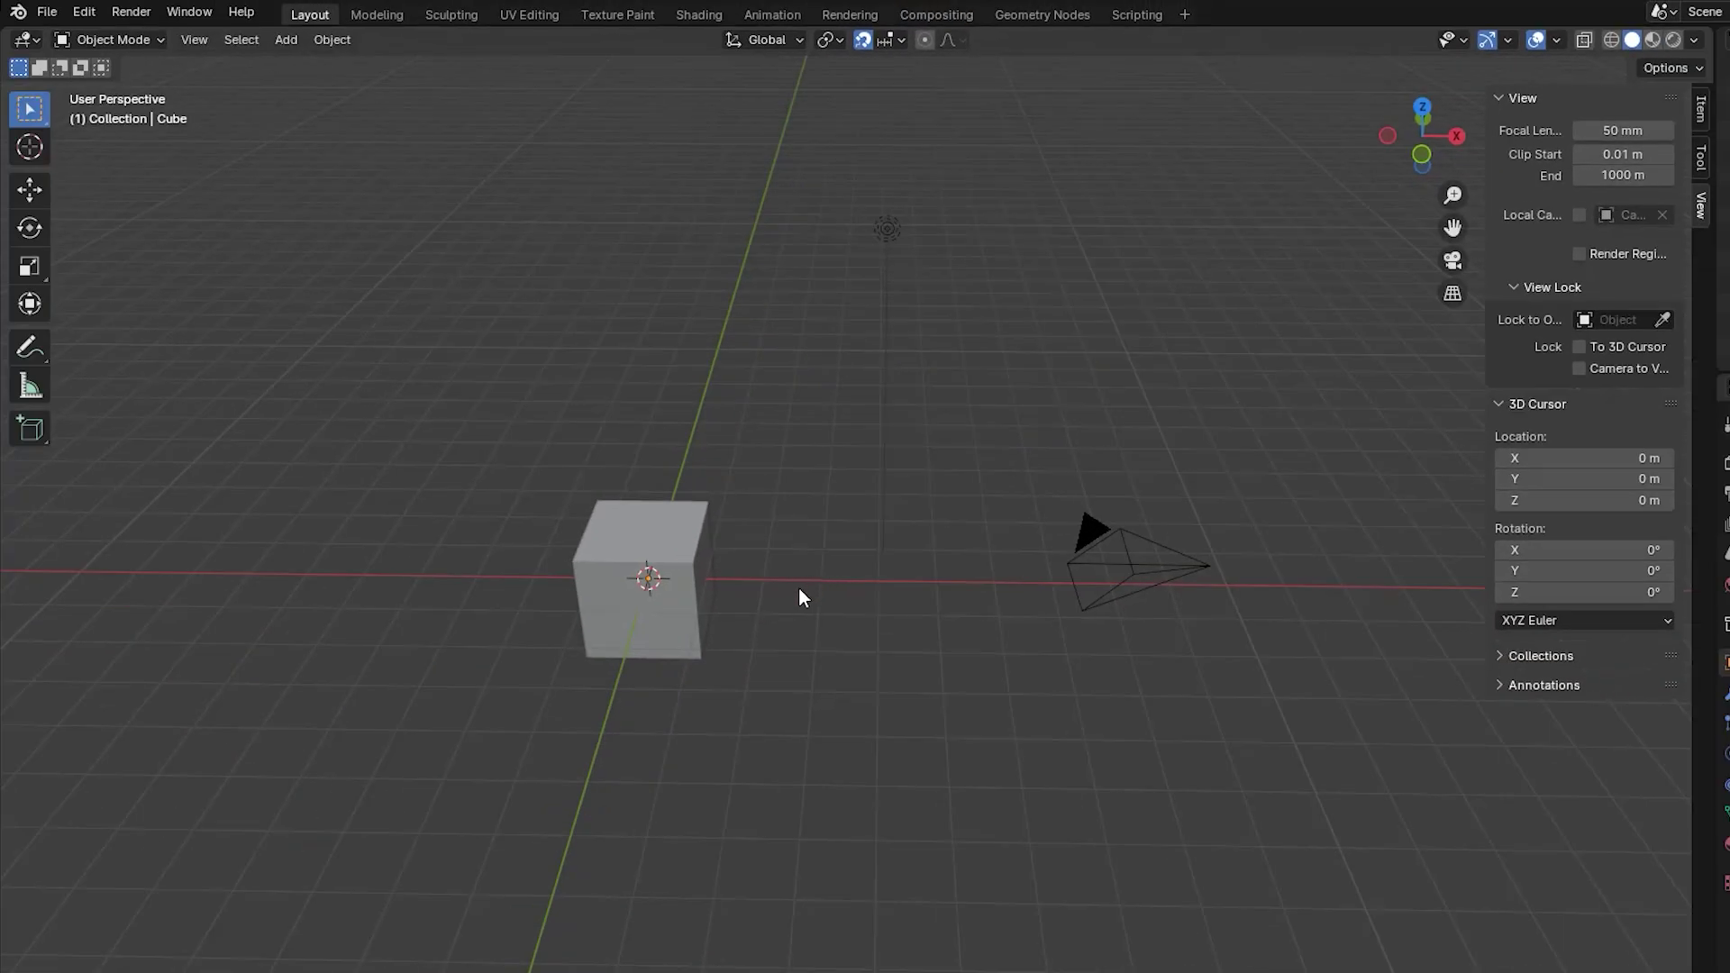
# In a zoomed front view, drag the 3D cursor to X 2.763, Y -1.254, Z -2.616 m.
pyautogui.keyDown('shift'); pyautogui.moveTo(799, 590); pyautogui.dragTo(861, 585, button='right'); pyautogui.keyUp('shift')
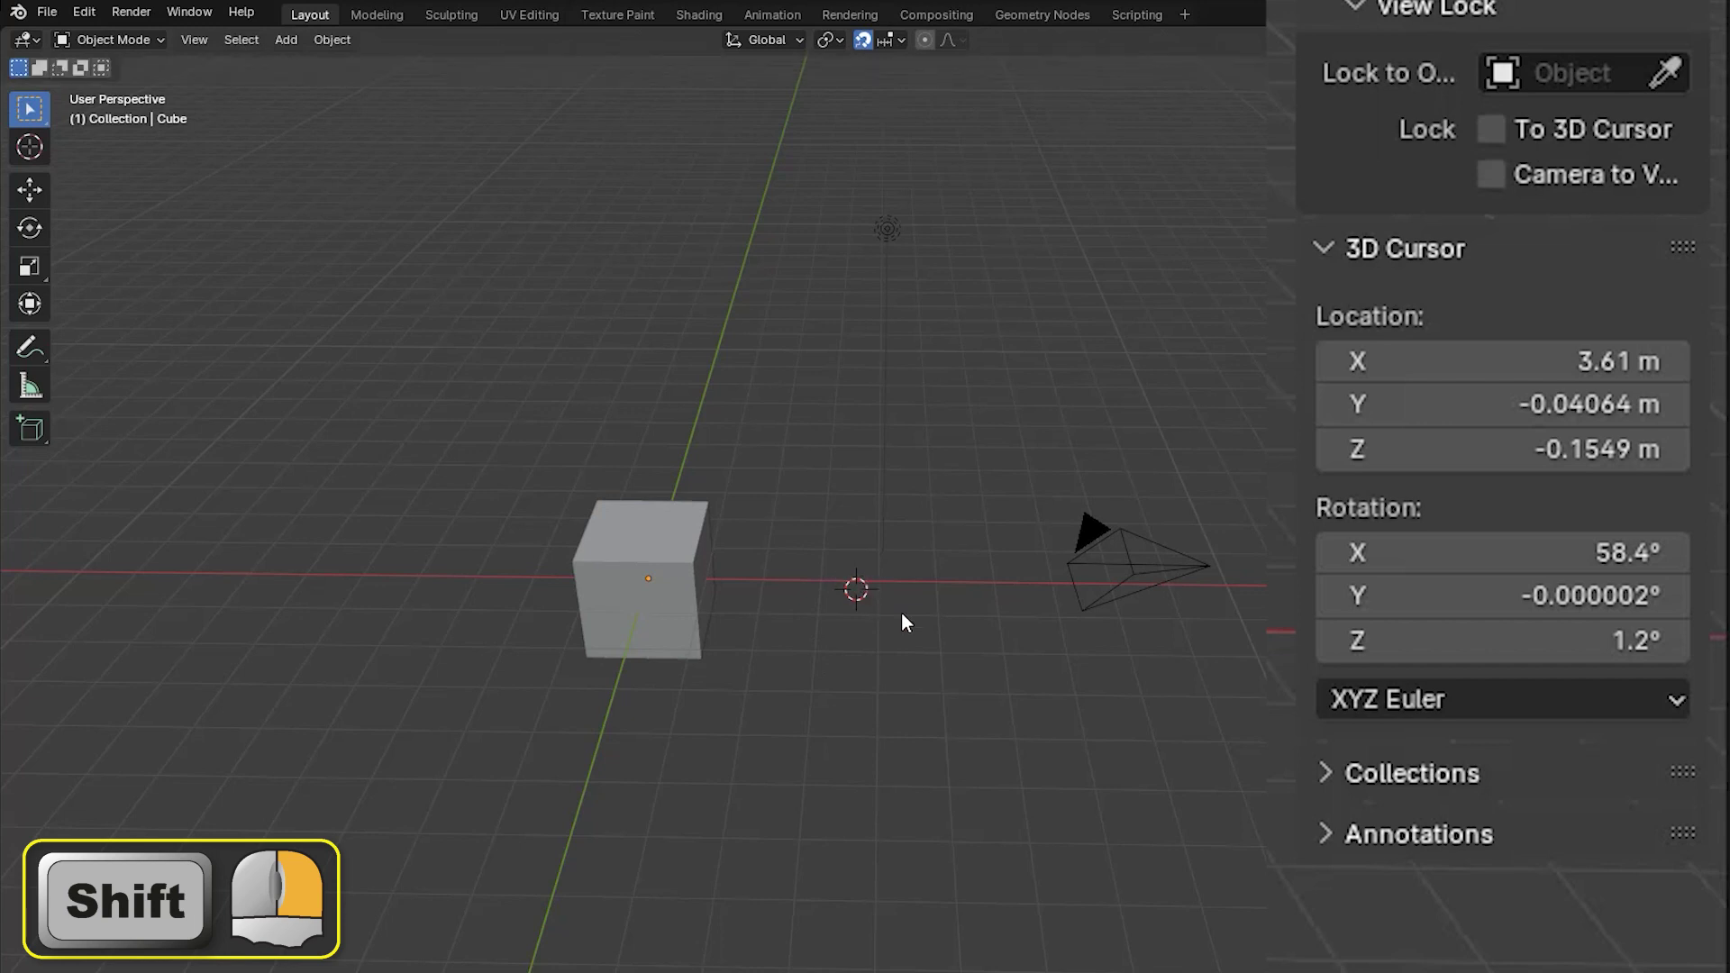
pyautogui.press('KP_1')
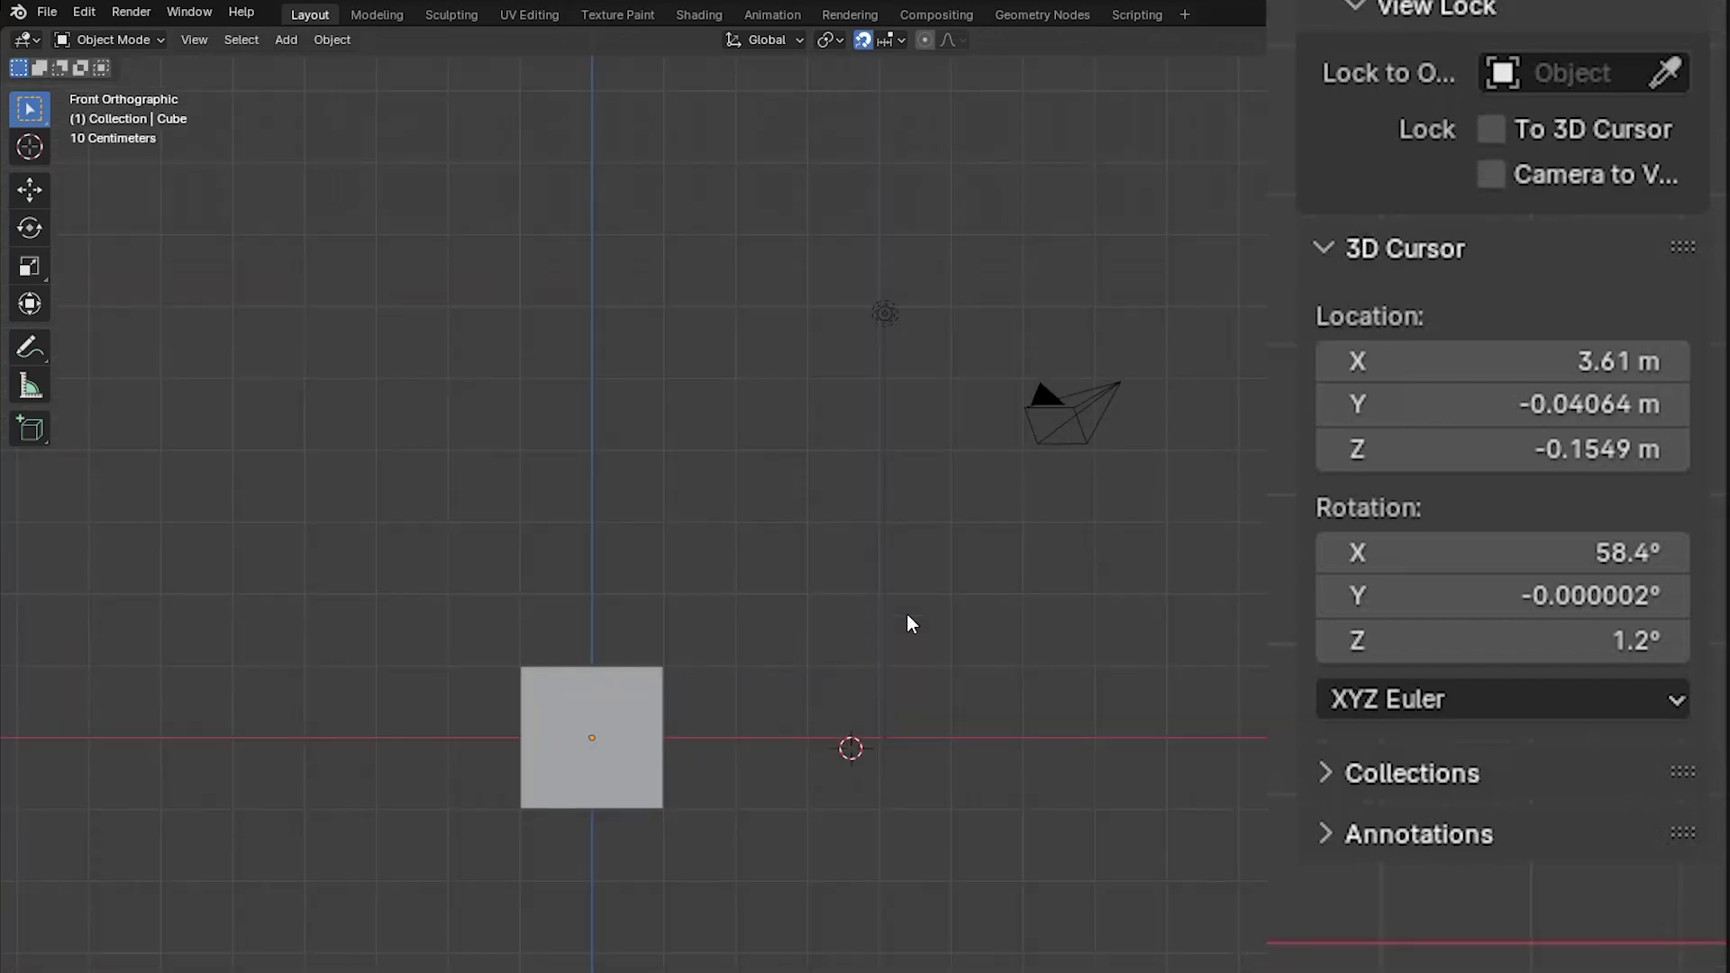
pyautogui.scroll(3, 776, 856)
pyautogui.scroll(1, 777, 841)
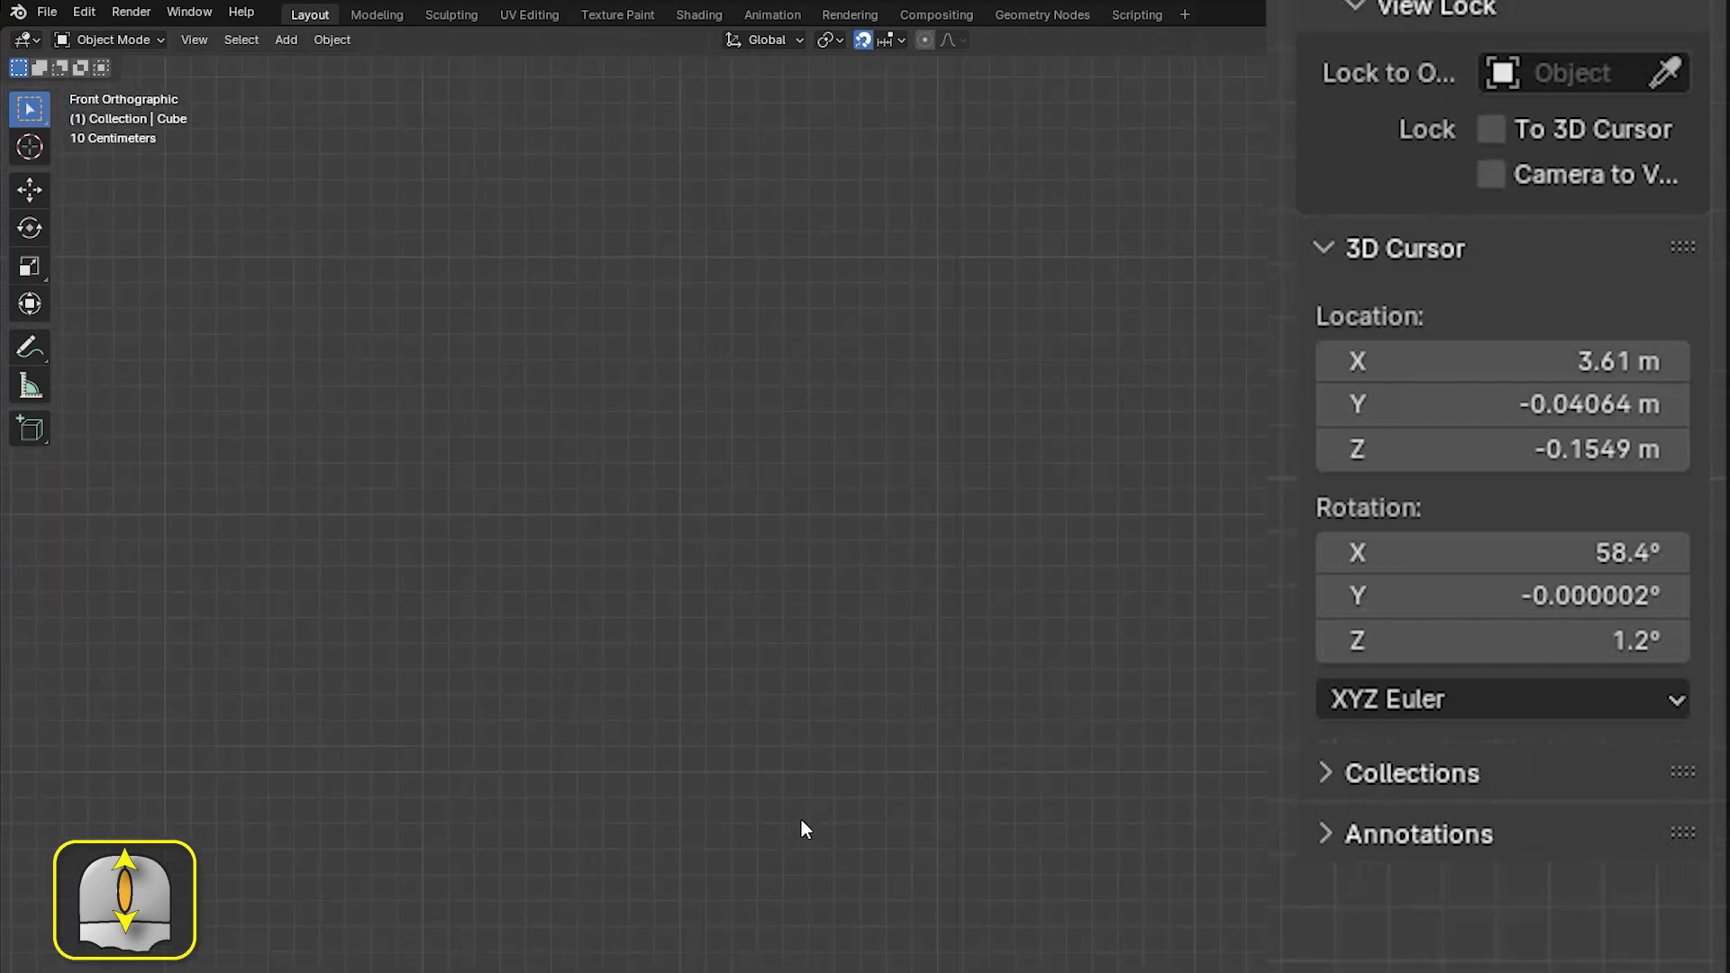
pyautogui.keyDown('shift'); pyautogui.moveTo(824, 722); pyautogui.dragTo(746, 641, button='right'); pyautogui.keyUp('shift')
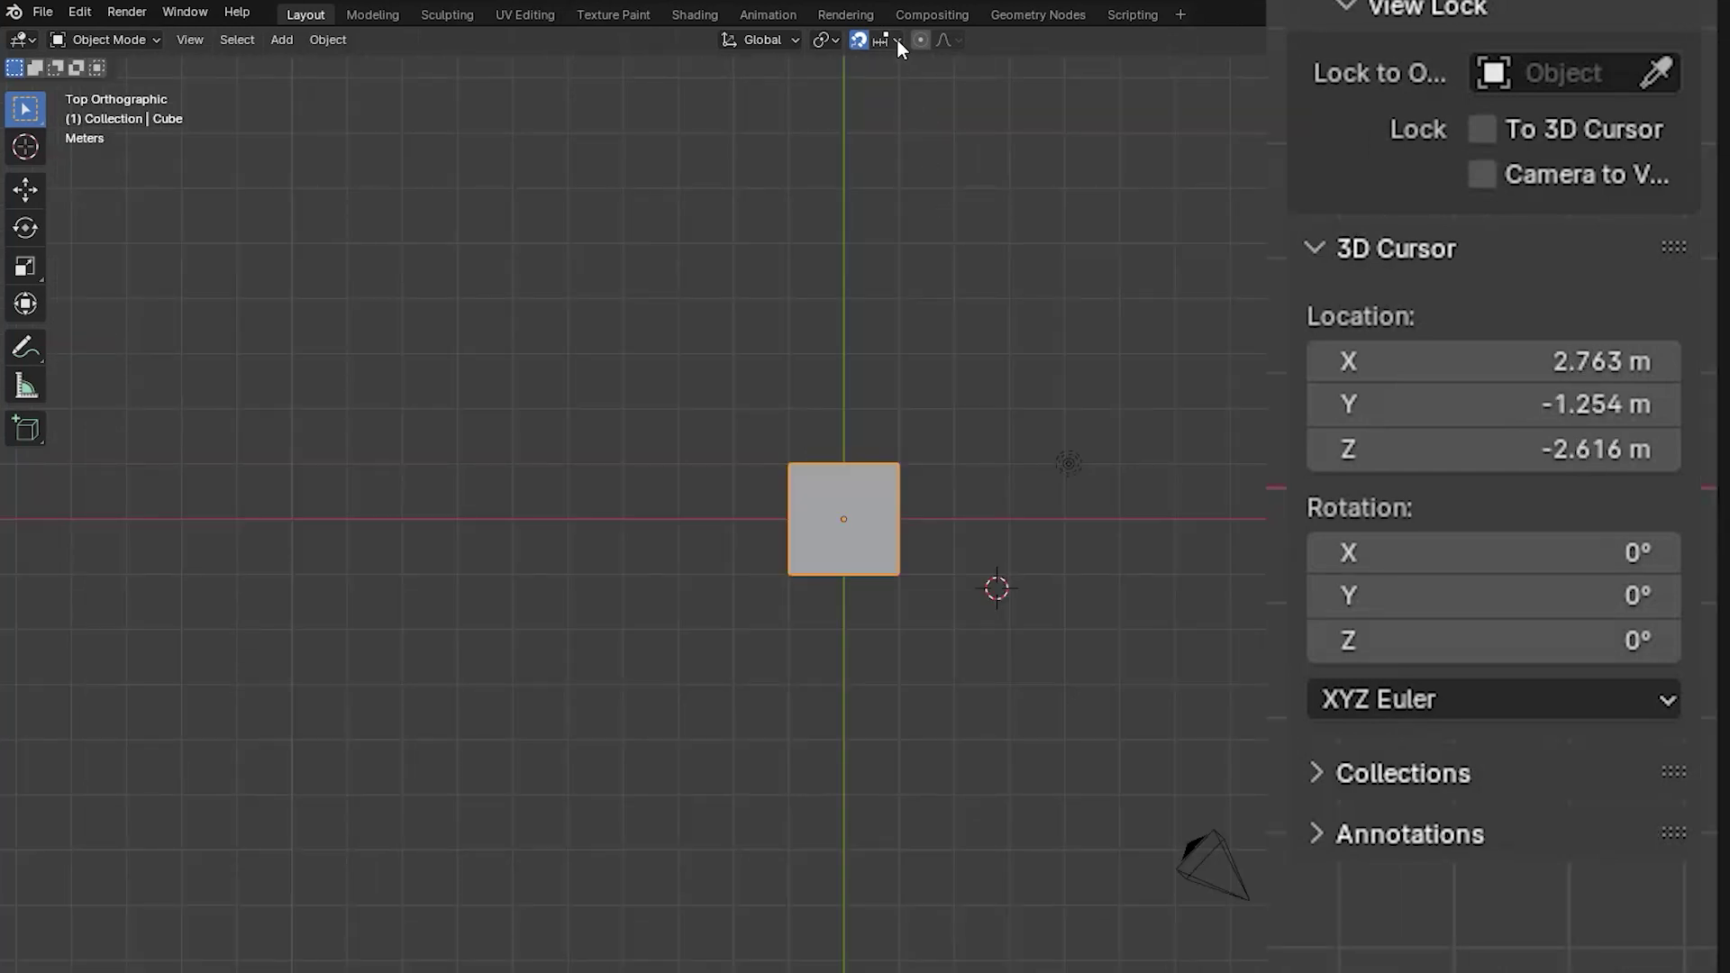
# Turn on Absolute Grid Snap in the snapping settings and deselect the cube.
pyautogui.click(897, 40)
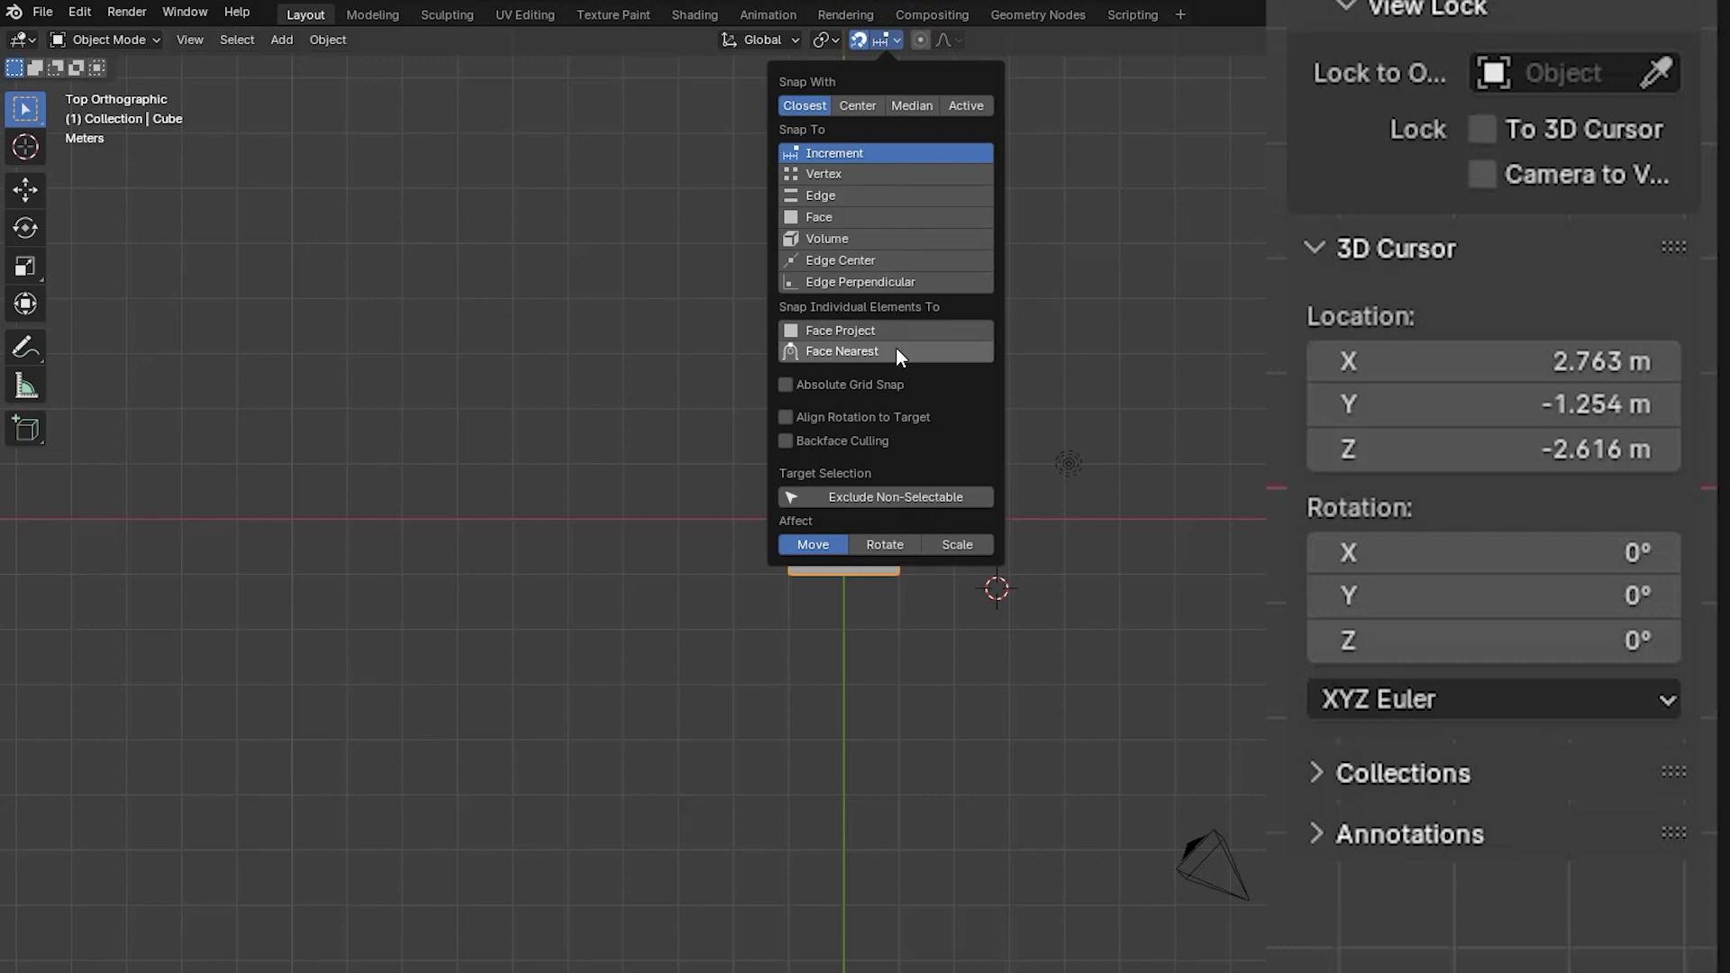
pyautogui.click(785, 384)
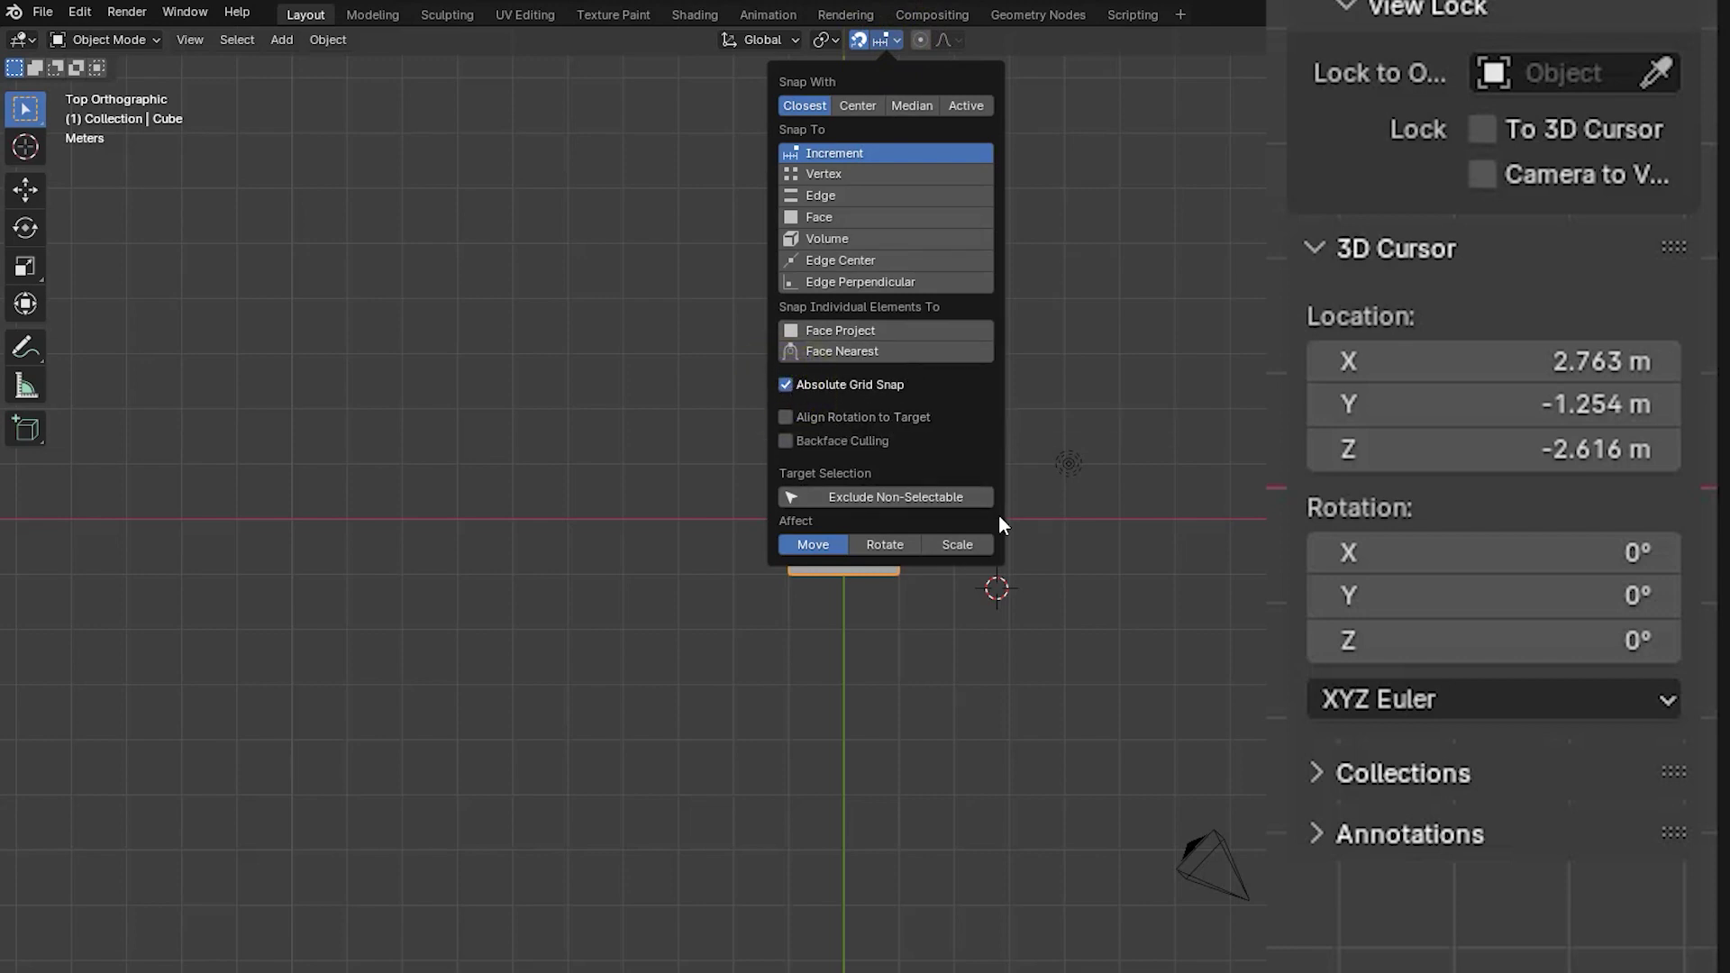
pyautogui.click(1090, 544)
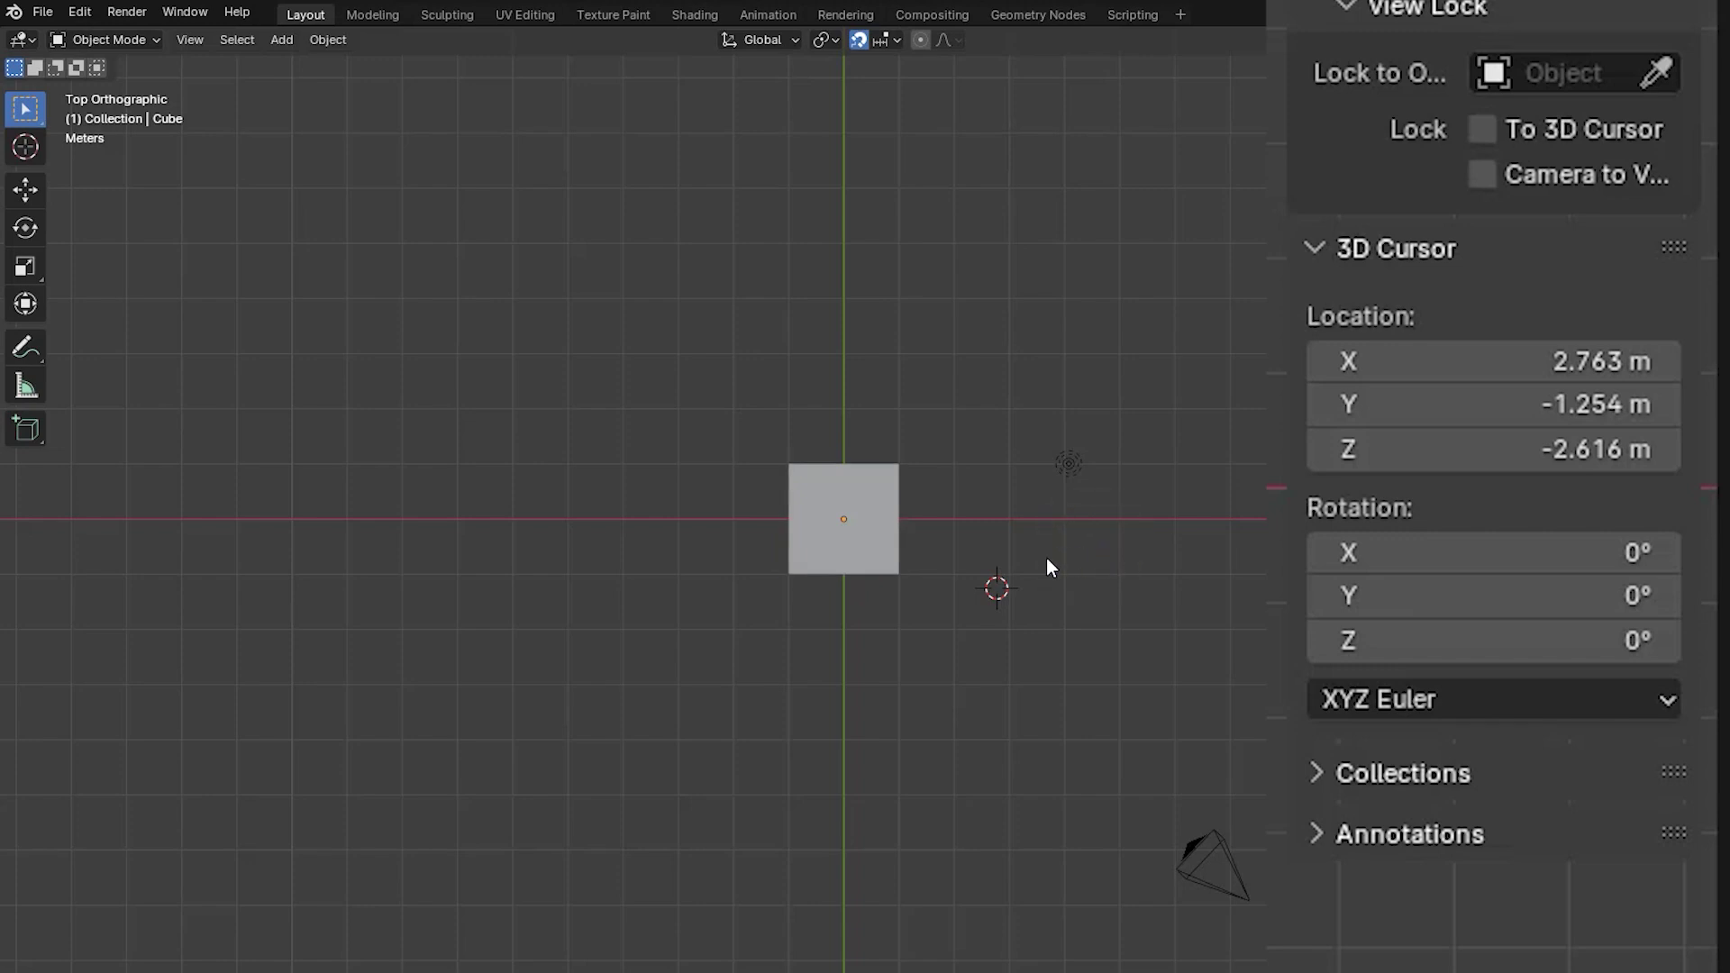
# Shift+right-drag the 3D cursor so it snaps onto grid points, ending near X 1.8 m, Z -3 m.
pyautogui.keyDown('shift'); pyautogui.moveTo(1029, 563); pyautogui.dragTo(1007, 625, button='right'); pyautogui.keyUp('shift')
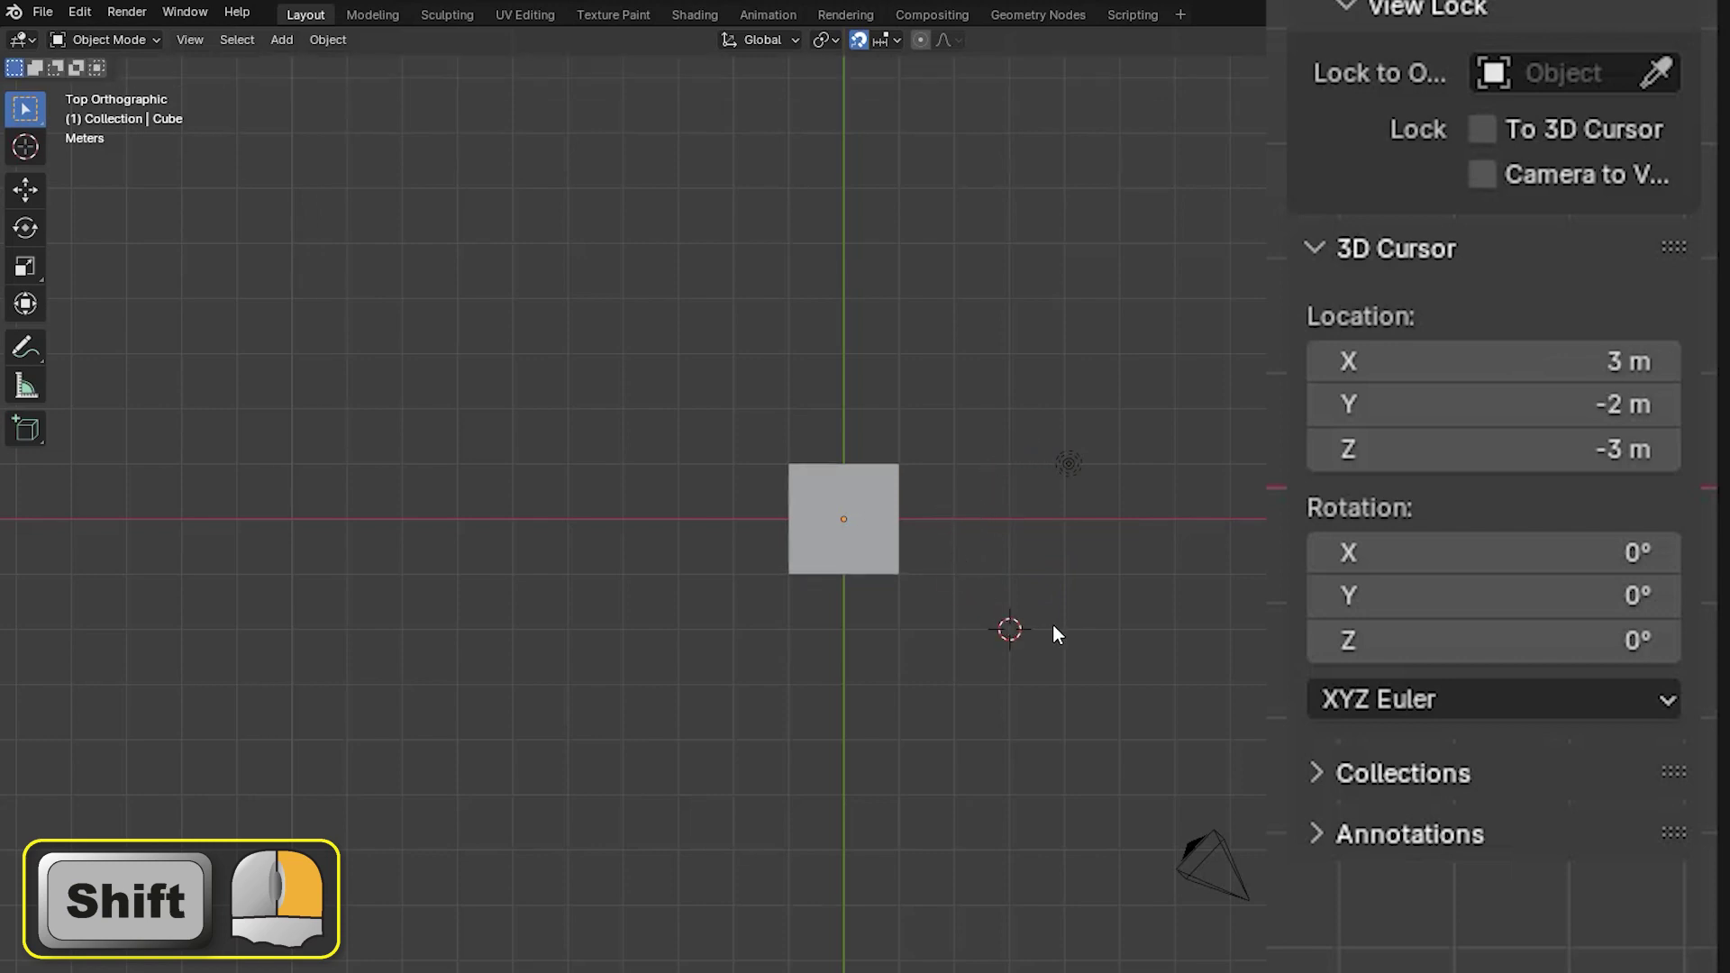
pyautogui.scroll(8, 1054, 629)
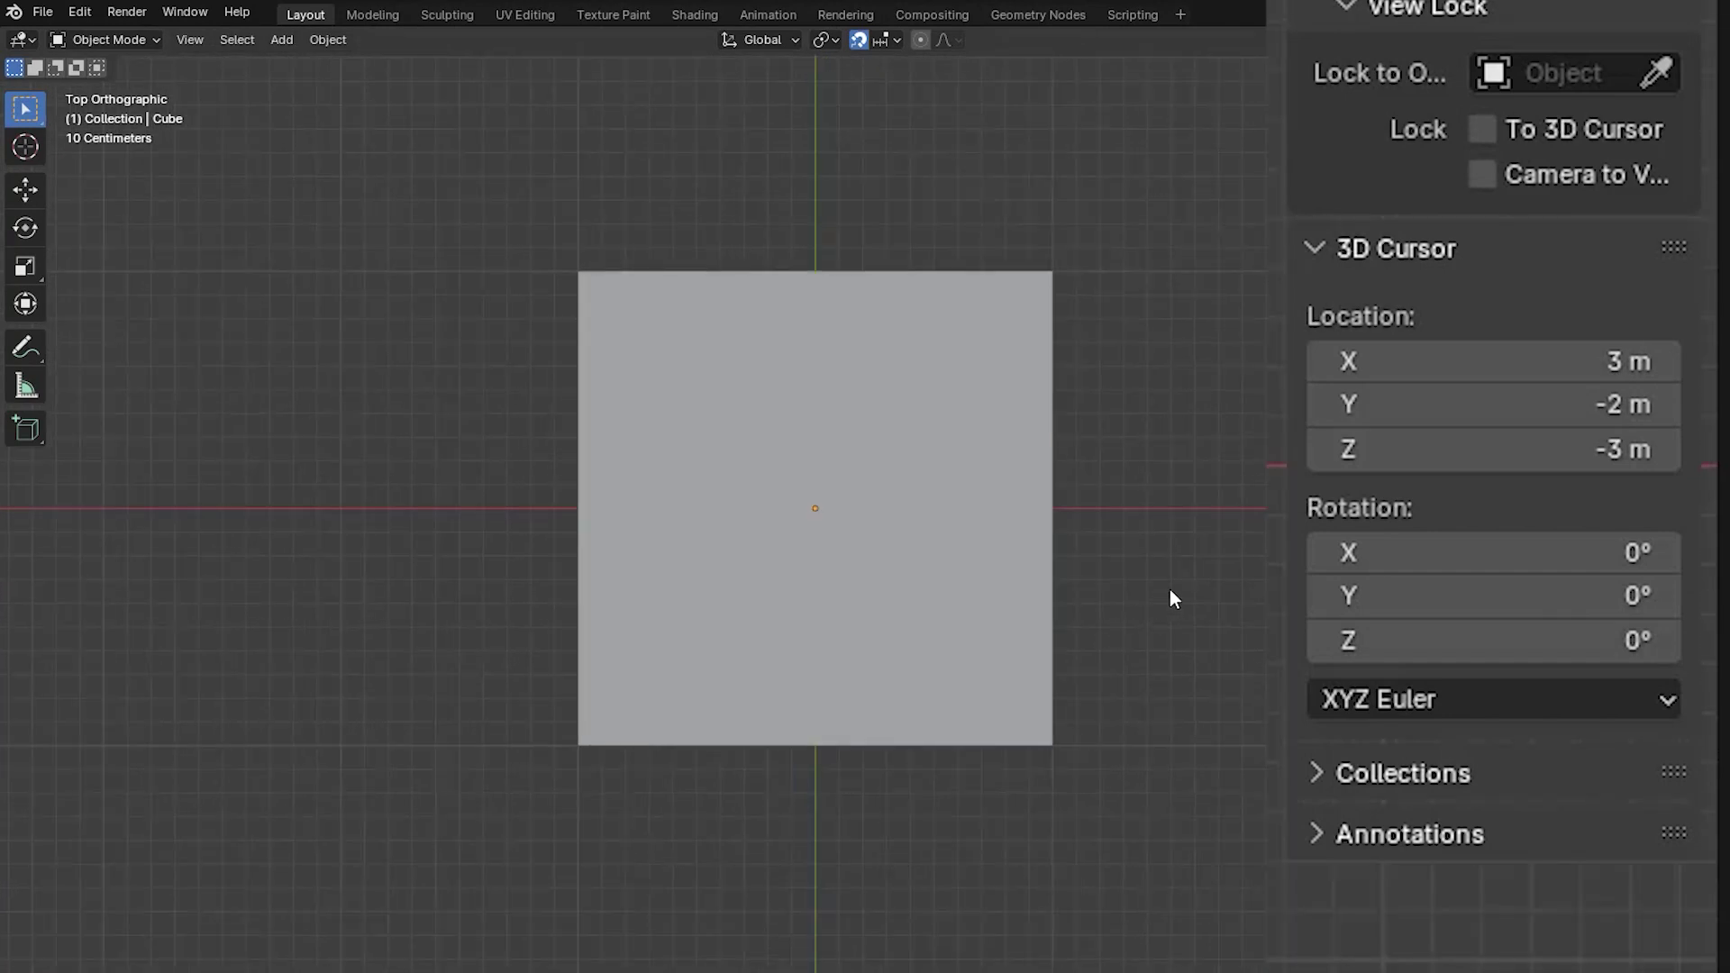
pyautogui.keyDown('shift'); pyautogui.moveTo(1193, 577); pyautogui.dragTo(1247, 532, button='right'); pyautogui.keyUp('shift')
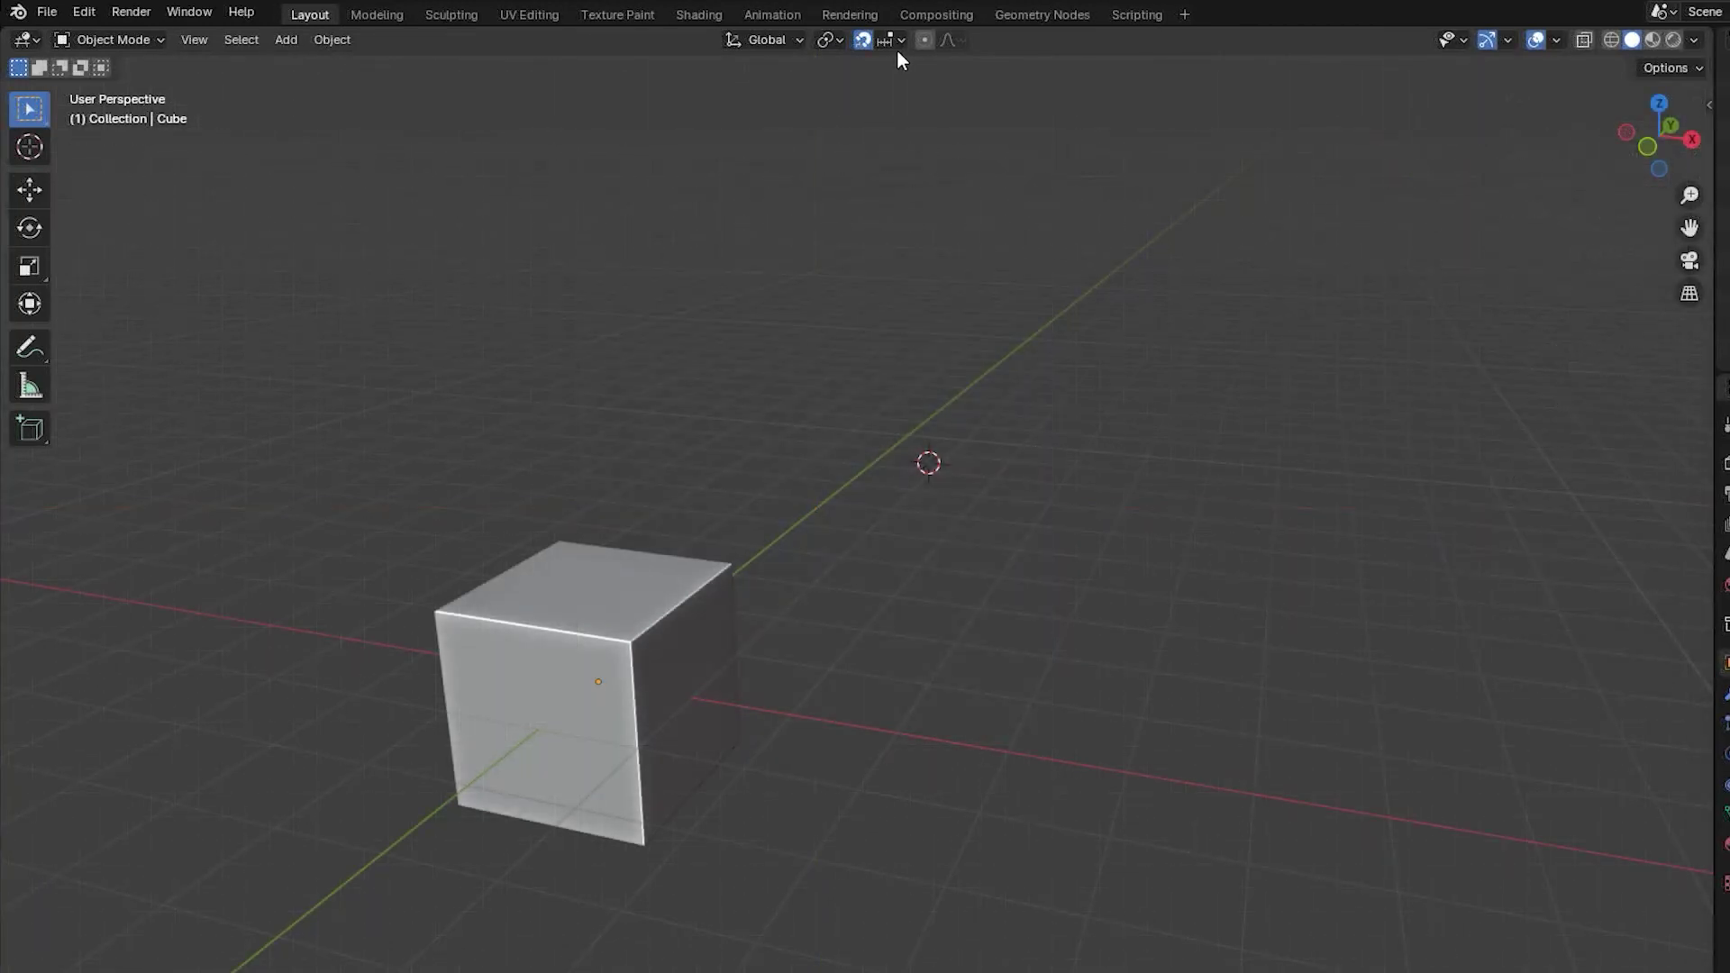
# Set snapping to Vertex and snap the 3D cursor onto a corner of the cube.
pyautogui.click(900, 42)
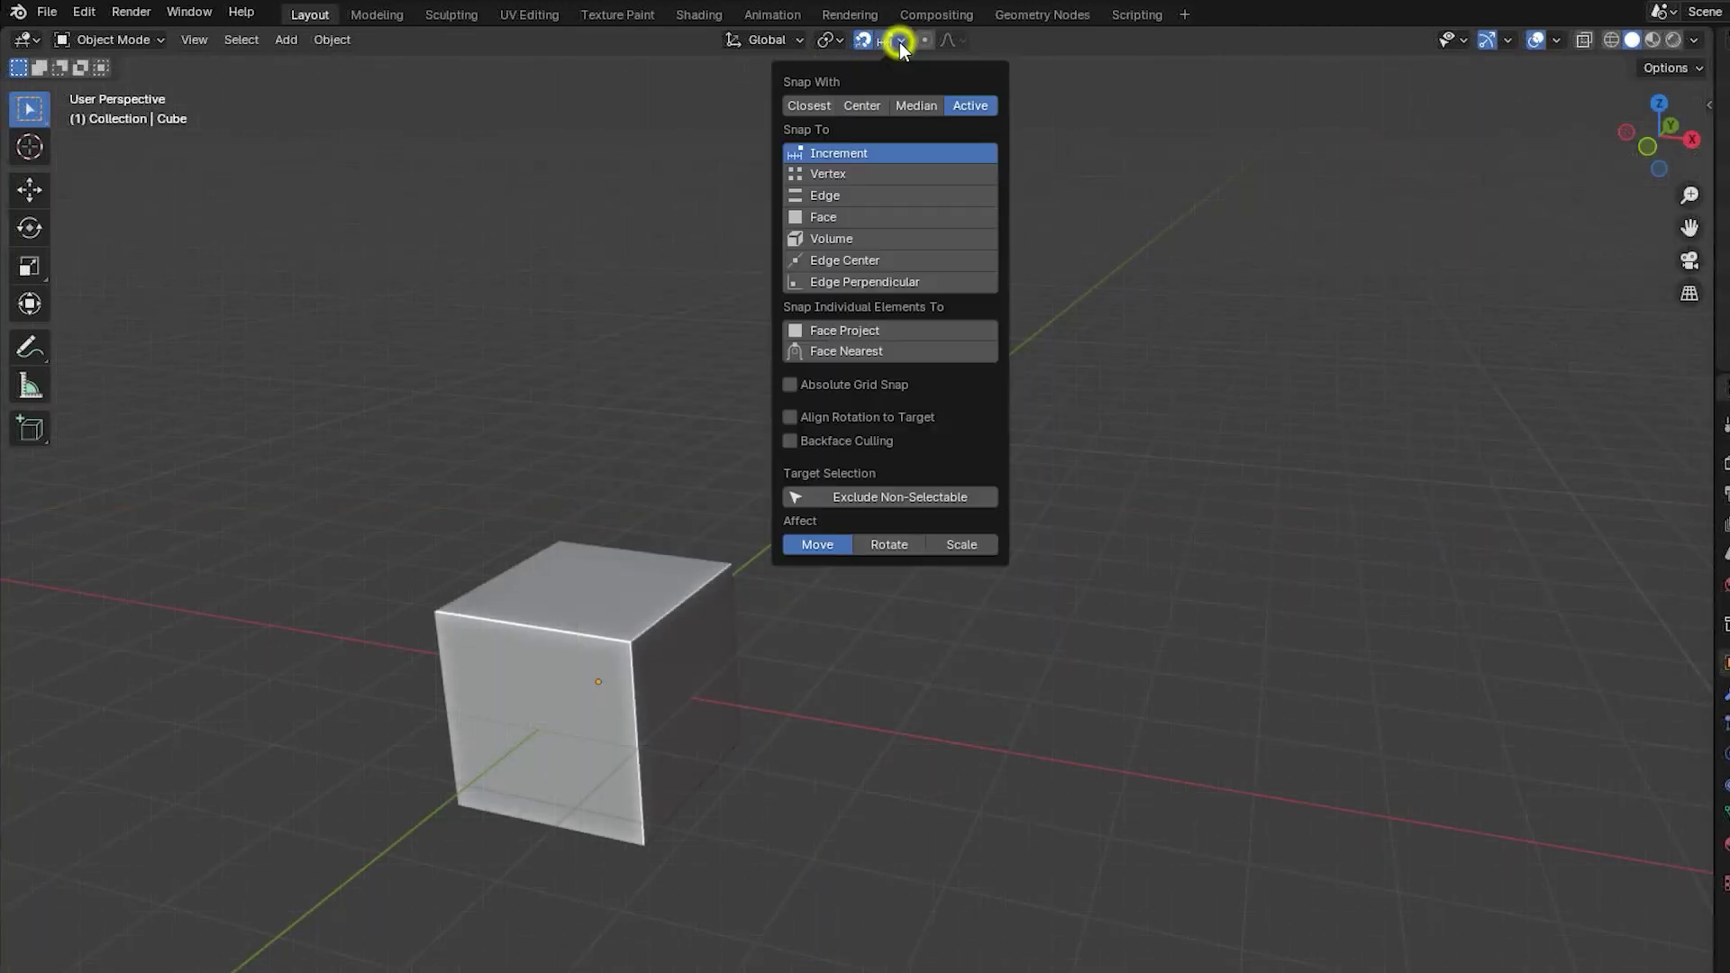
pyautogui.click(845, 171)
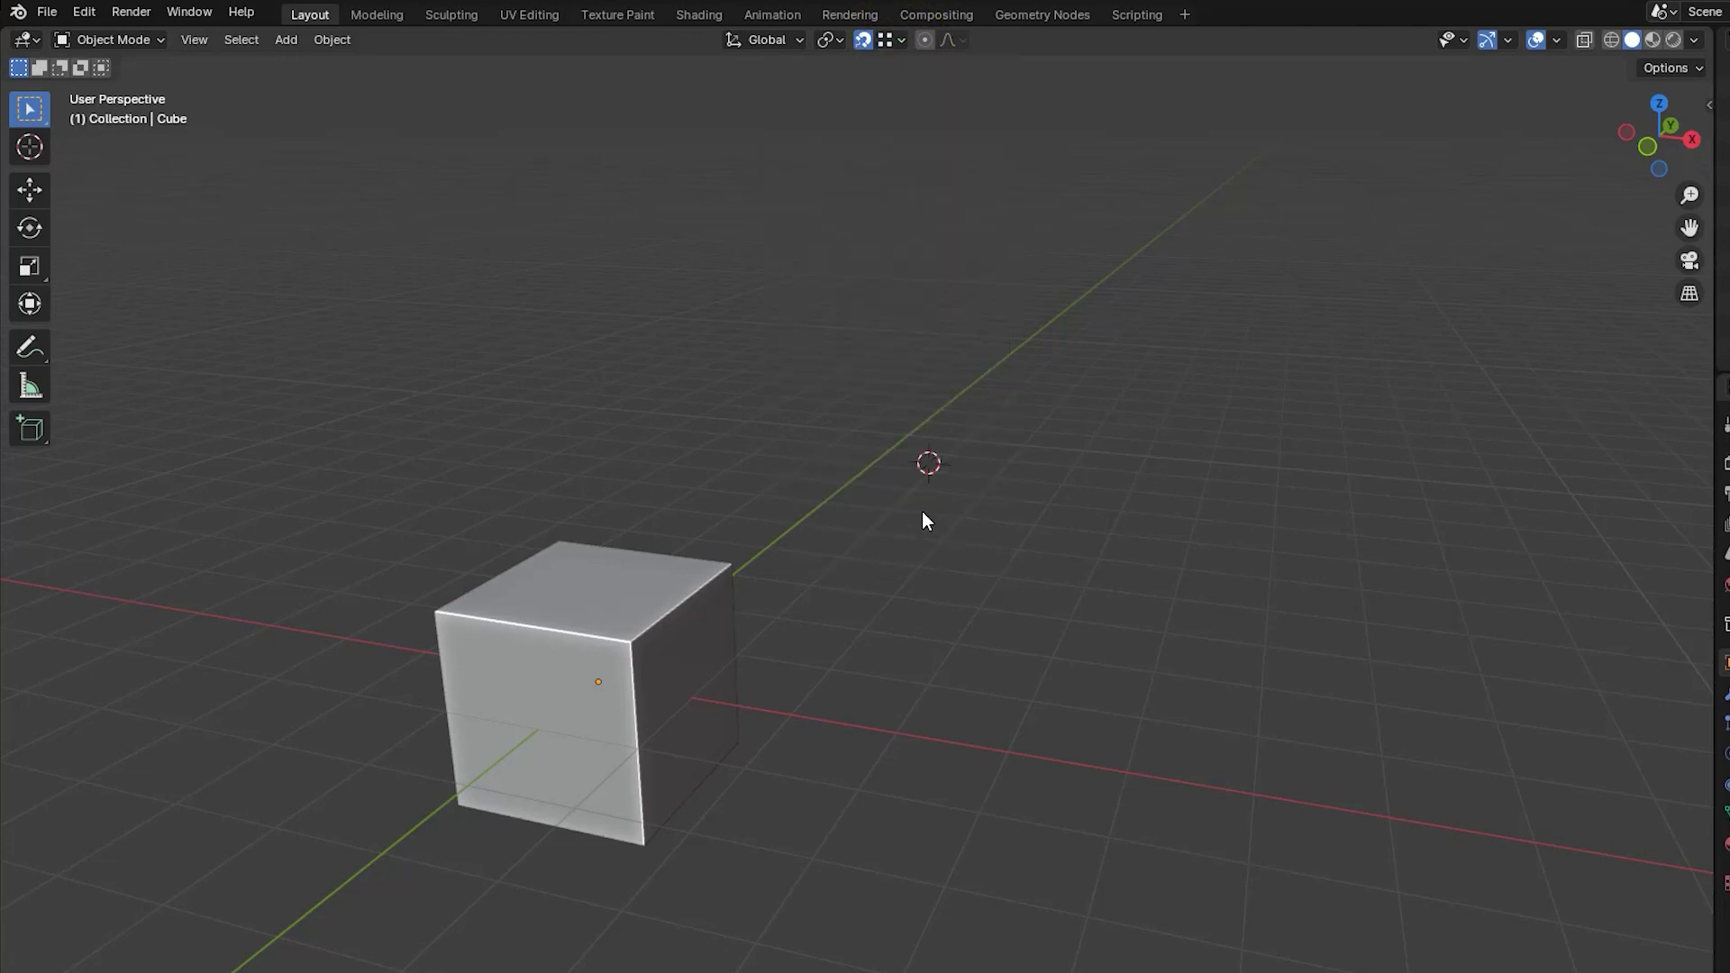
pyautogui.keyDown('shift'); pyautogui.moveTo(923, 514); pyautogui.dragTo(457, 805, button='right'); pyautogui.keyUp('shift')
# Switch snapping to Edge and slide the 3D cursor along the cube's edge.
pyautogui.click(899, 39)
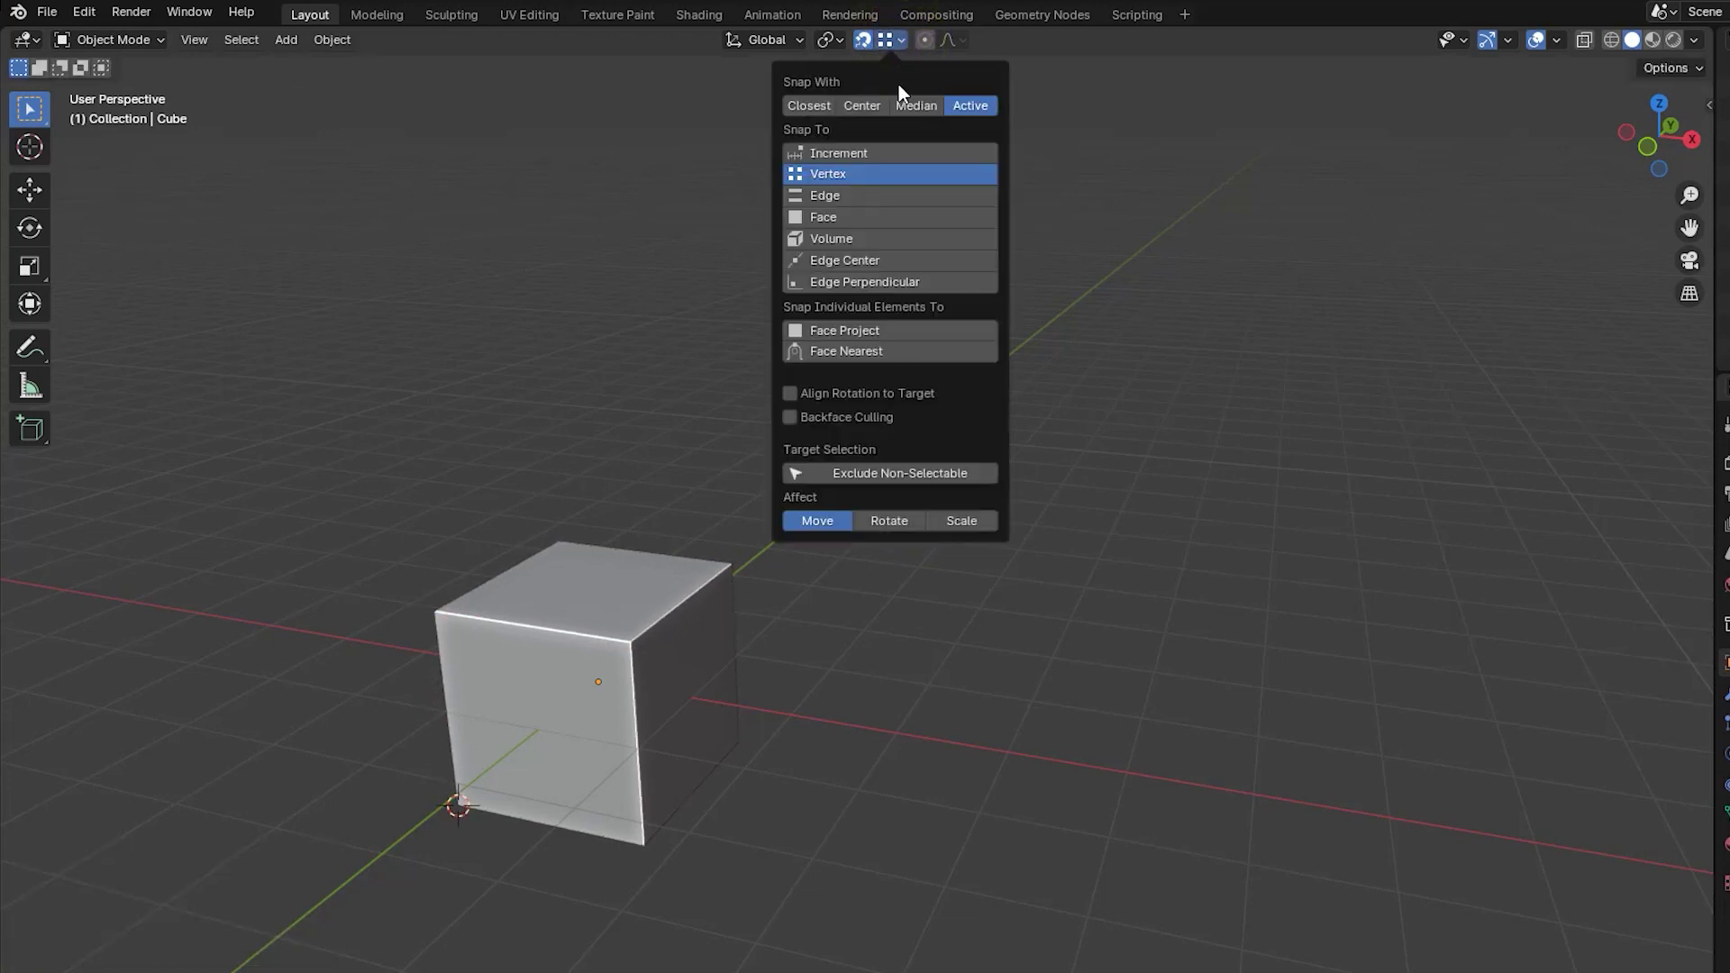
pyautogui.click(835, 196)
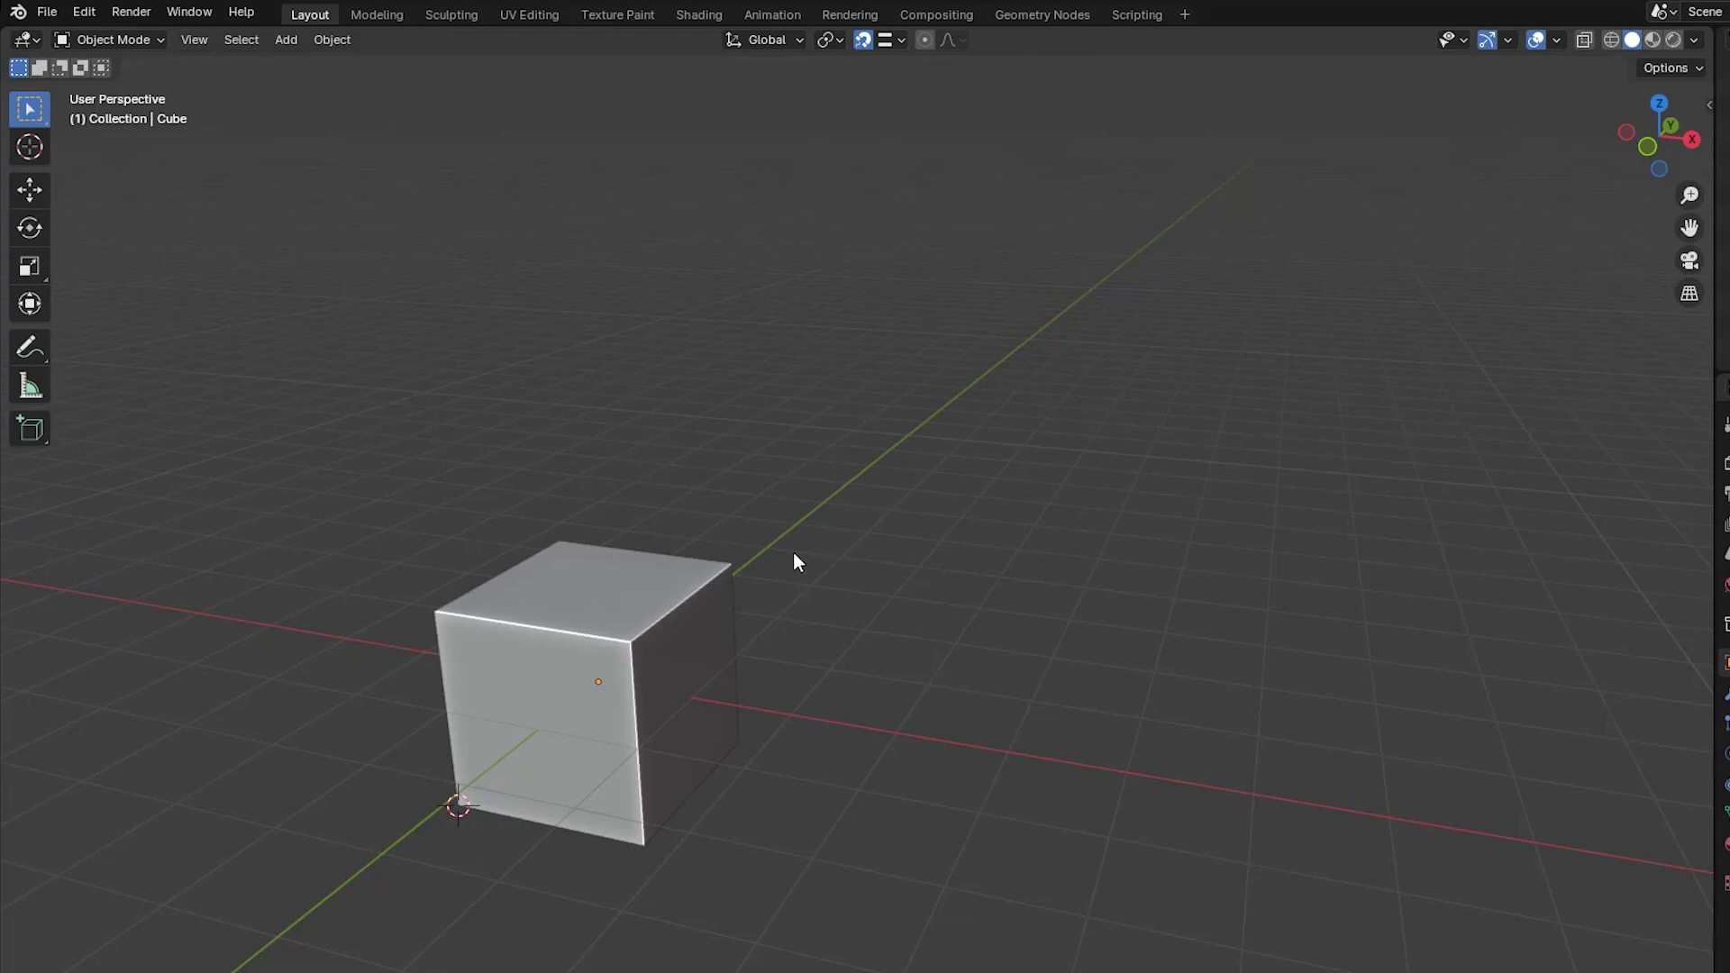
pyautogui.keyDown('shift'); pyautogui.moveTo(796, 549); pyautogui.dragTo(554, 826, button='right'); pyautogui.keyUp('shift')
# Switch snapping to Face and move the 3D cursor onto the cube's front face.
pyautogui.click(899, 42)
pyautogui.click(848, 216)
pyautogui.keyDown('shift'); pyautogui.moveTo(764, 635); pyautogui.dragTo(591, 660, button='right'); pyautogui.keyUp('shift')
pyautogui.moveTo(711, 688); pyautogui.dragTo(521, 645, button='middle')
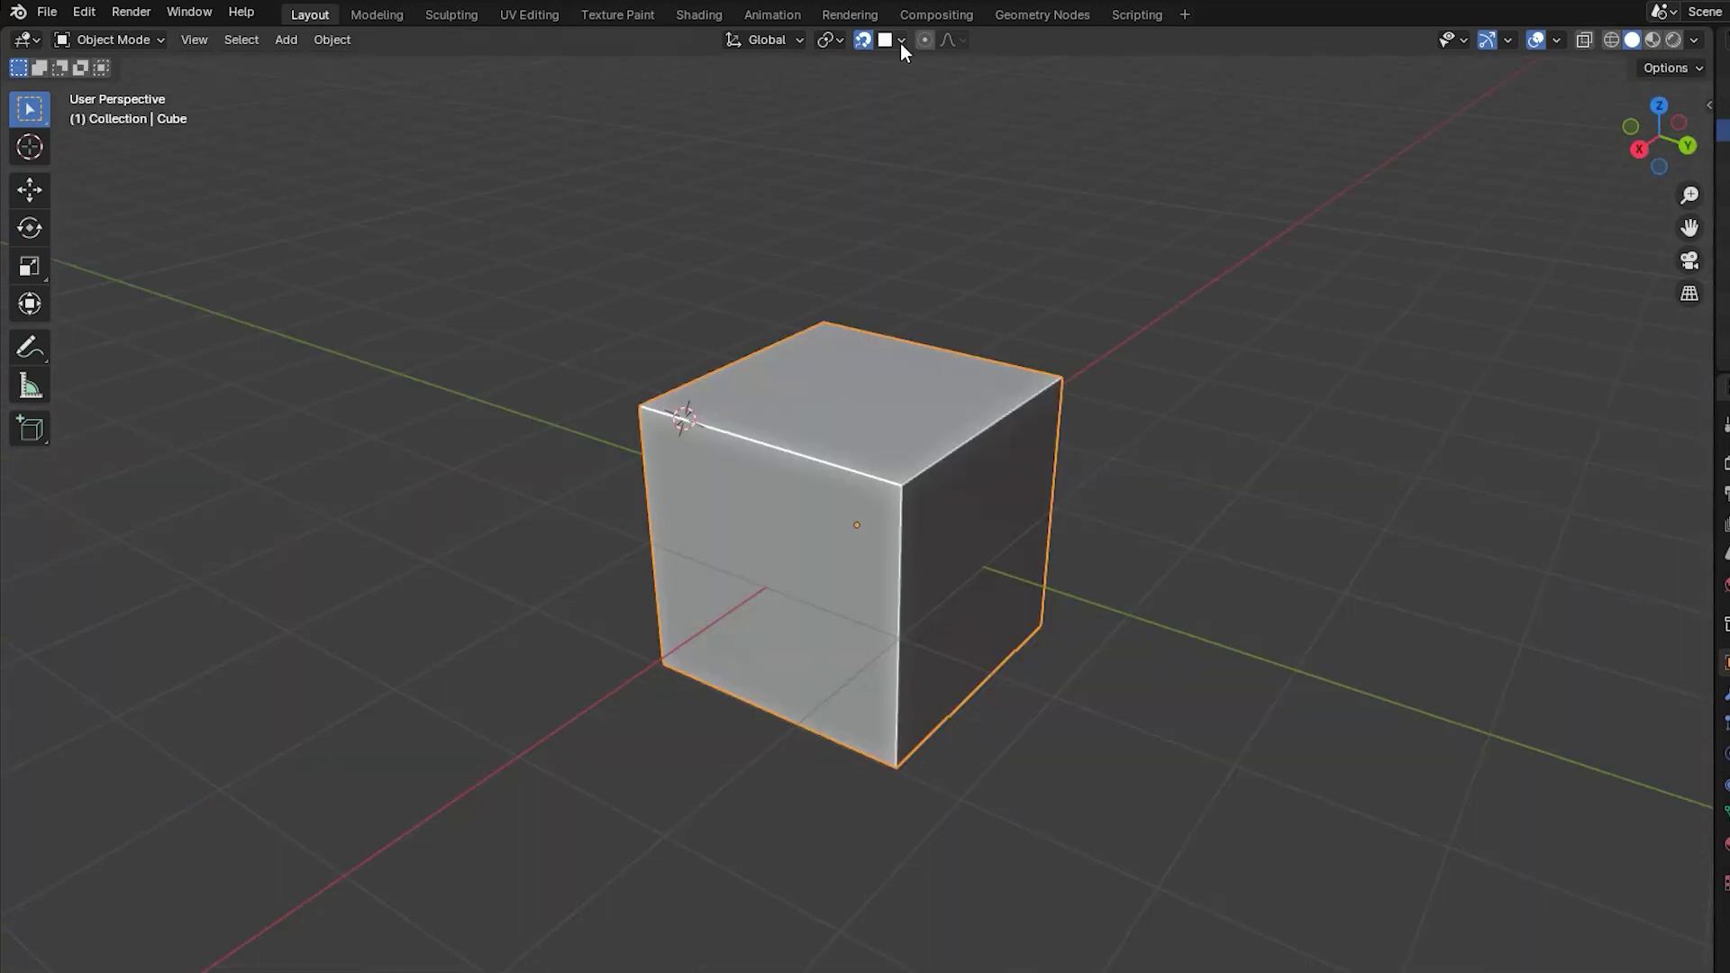
# Set Snap To Edge Center and place the 3D cursor at the midpoint of the cube's top edge.
pyautogui.click(901, 40)
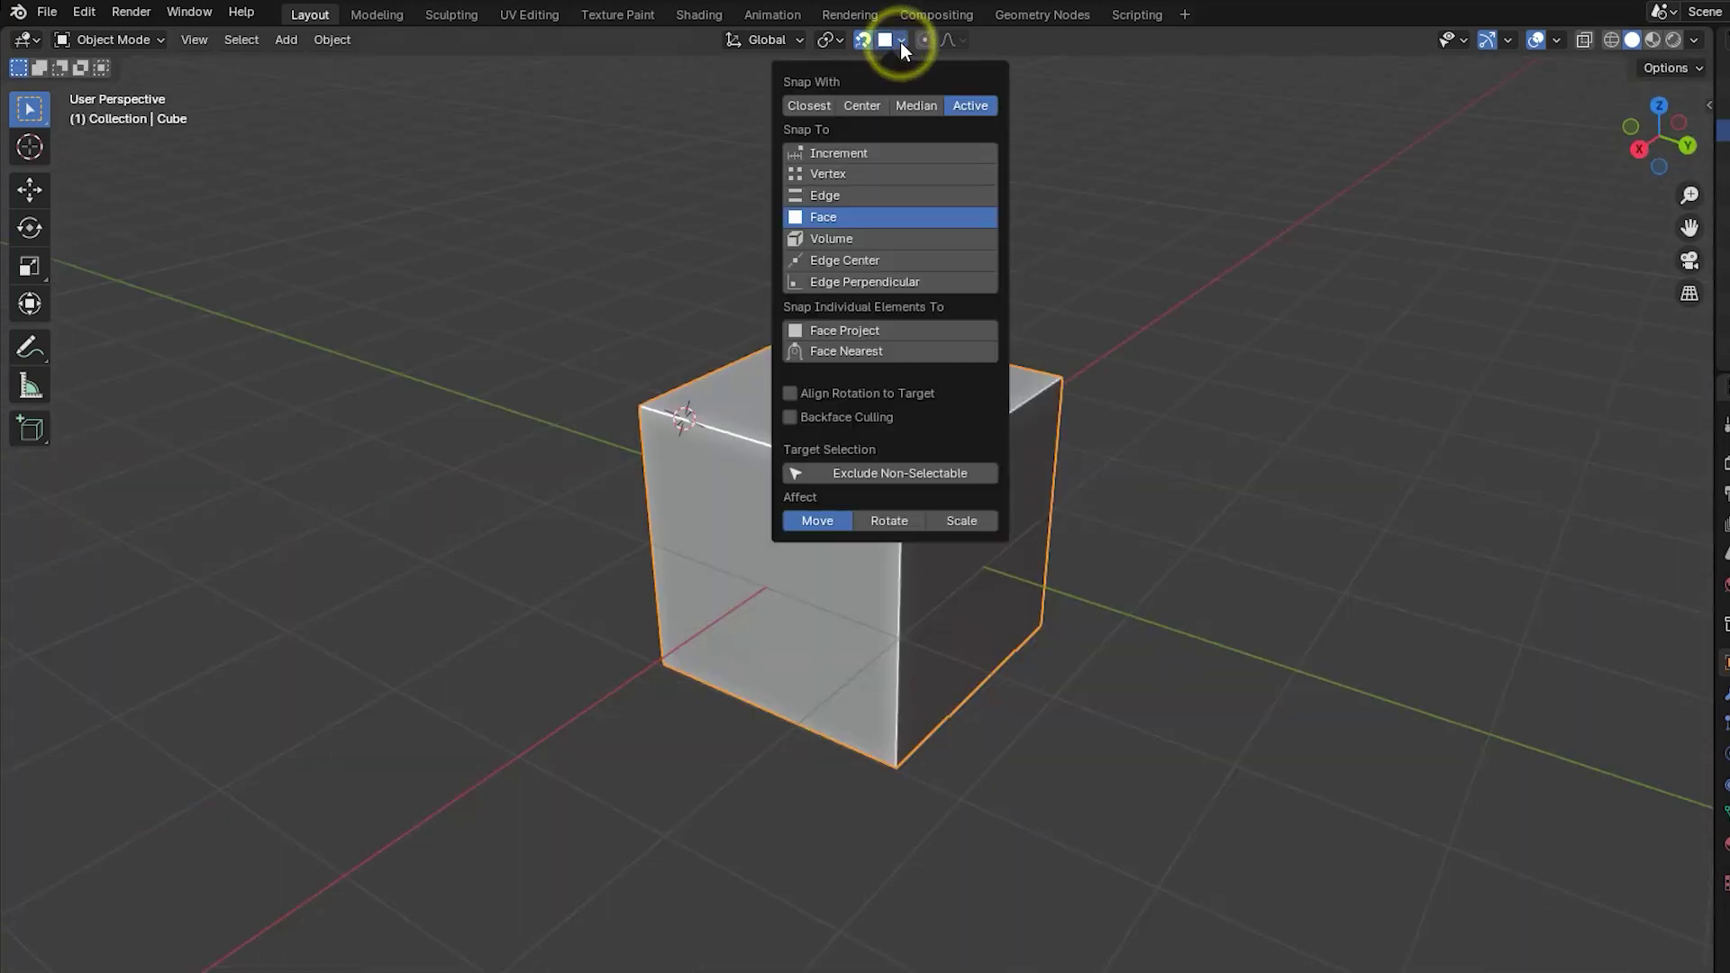
pyautogui.click(872, 259)
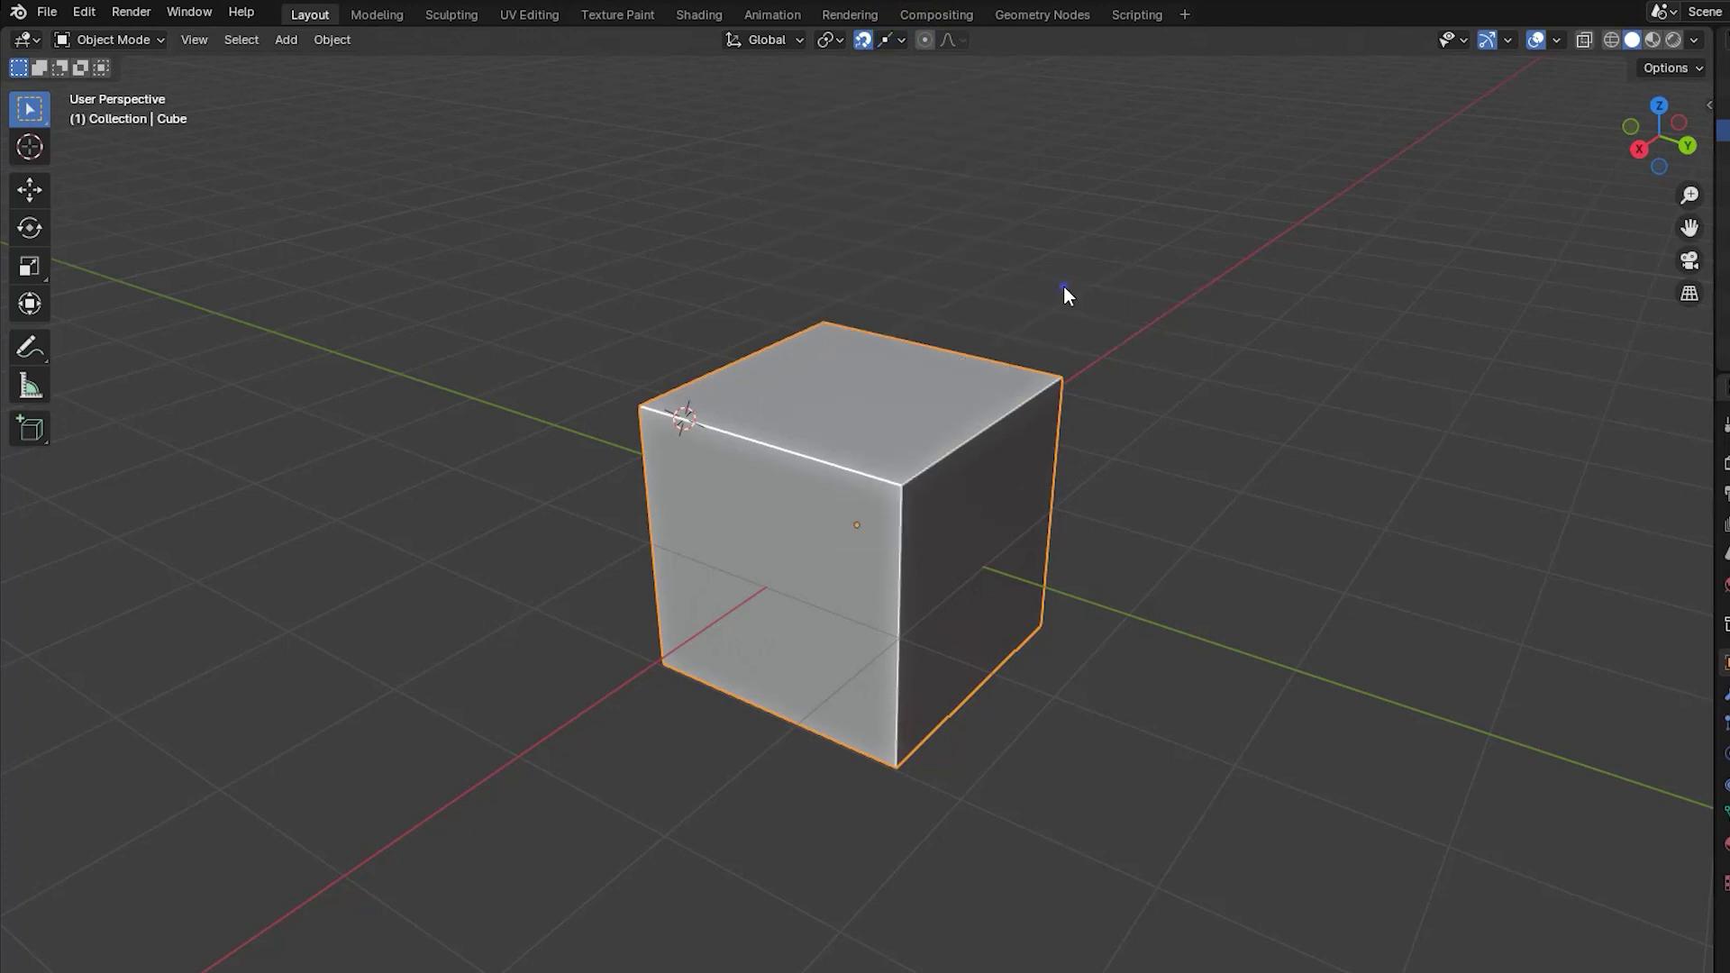
pyautogui.keyDown('shift'); pyautogui.moveTo(1139, 111); pyautogui.dragTo(744, 360, button='right'); pyautogui.keyUp('shift')
pyautogui.click(902, 39)
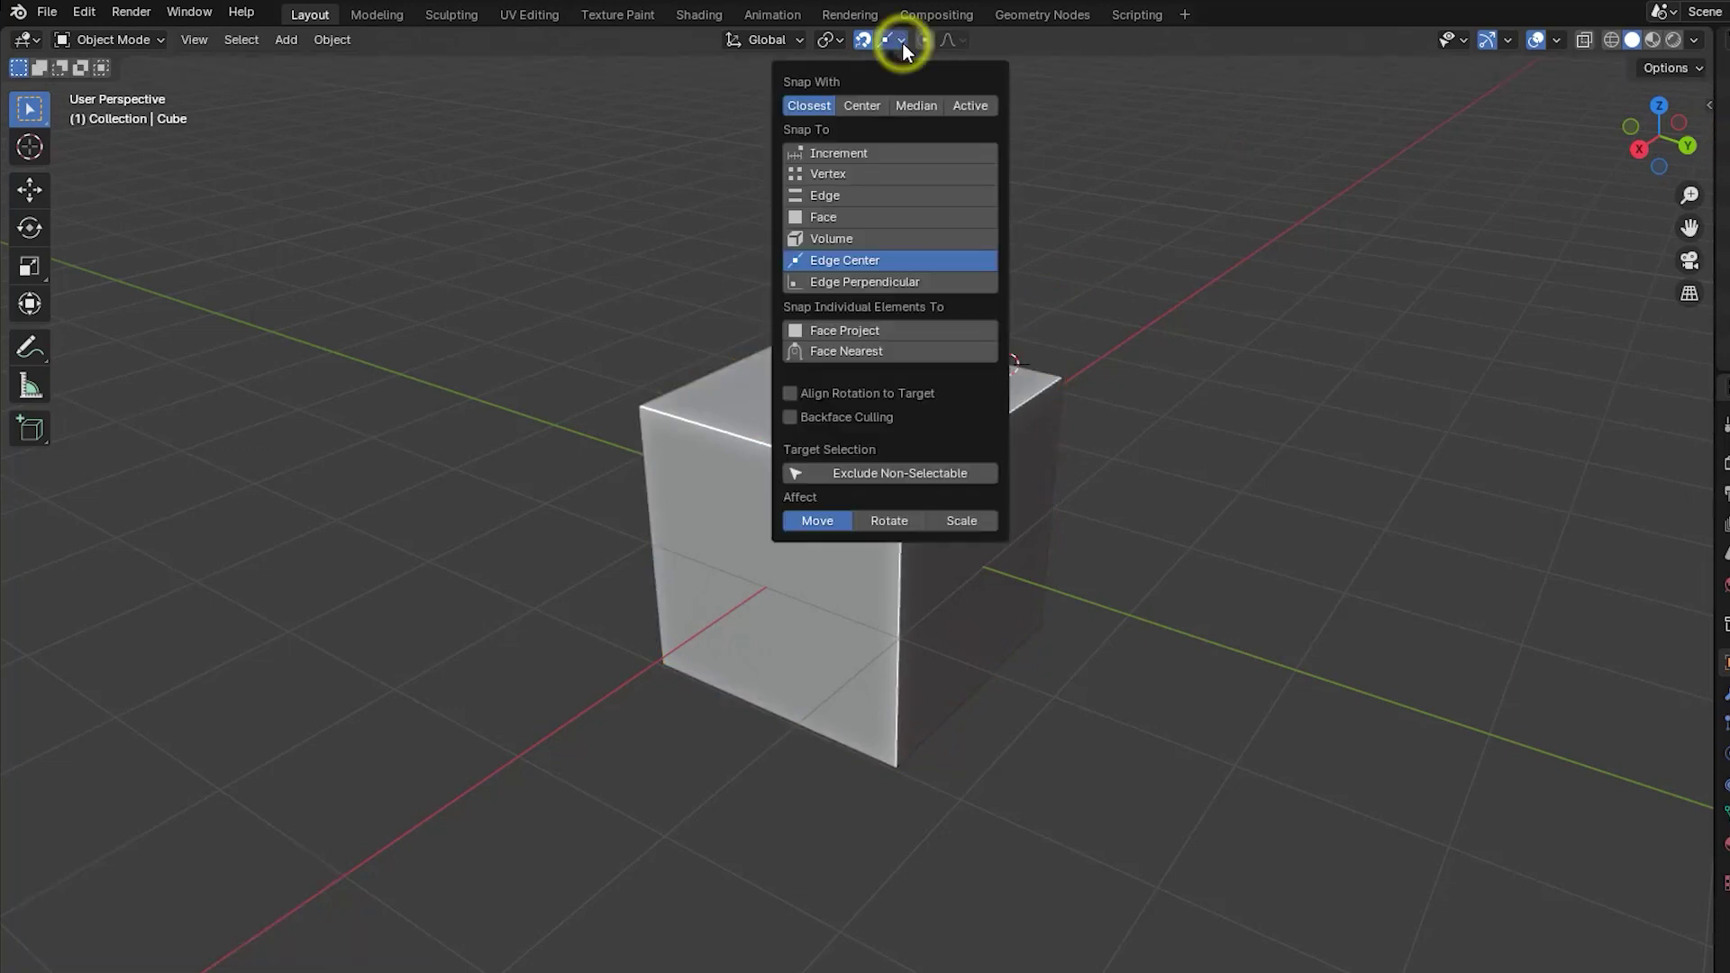
# Switch to Edge Perpendicular snapping and drag the 3D cursor perpendicularly onto the cube's top edge.
pyautogui.click(852, 281)
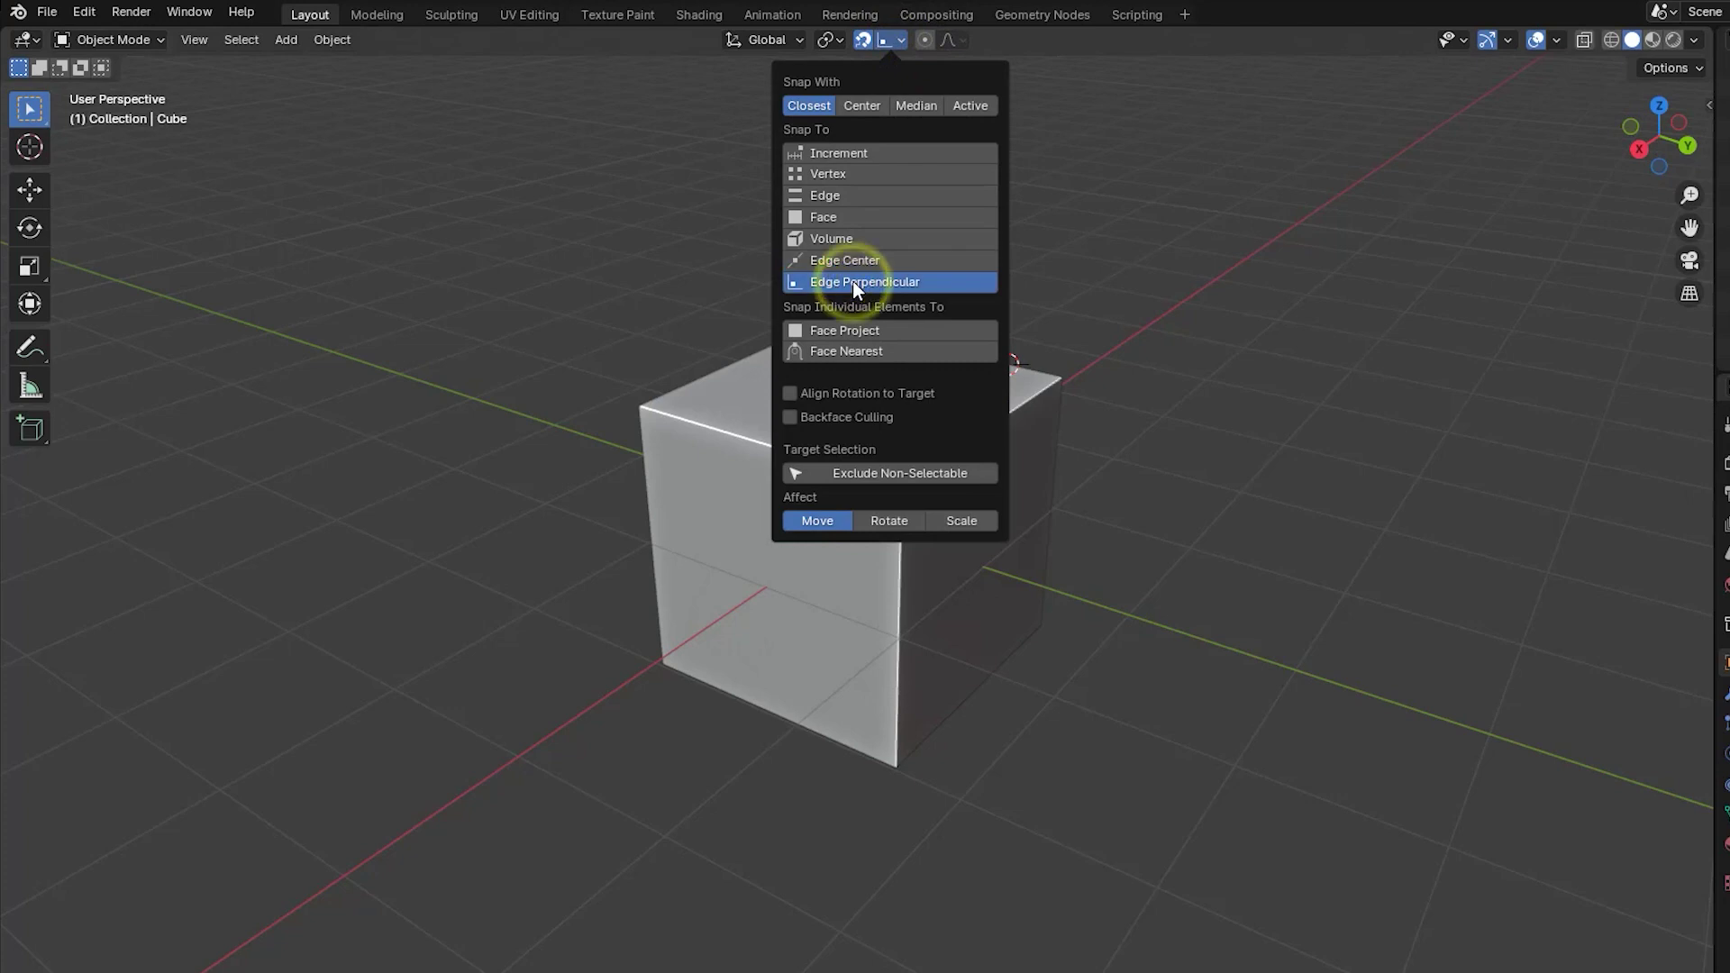
pyautogui.click(1047, 282)
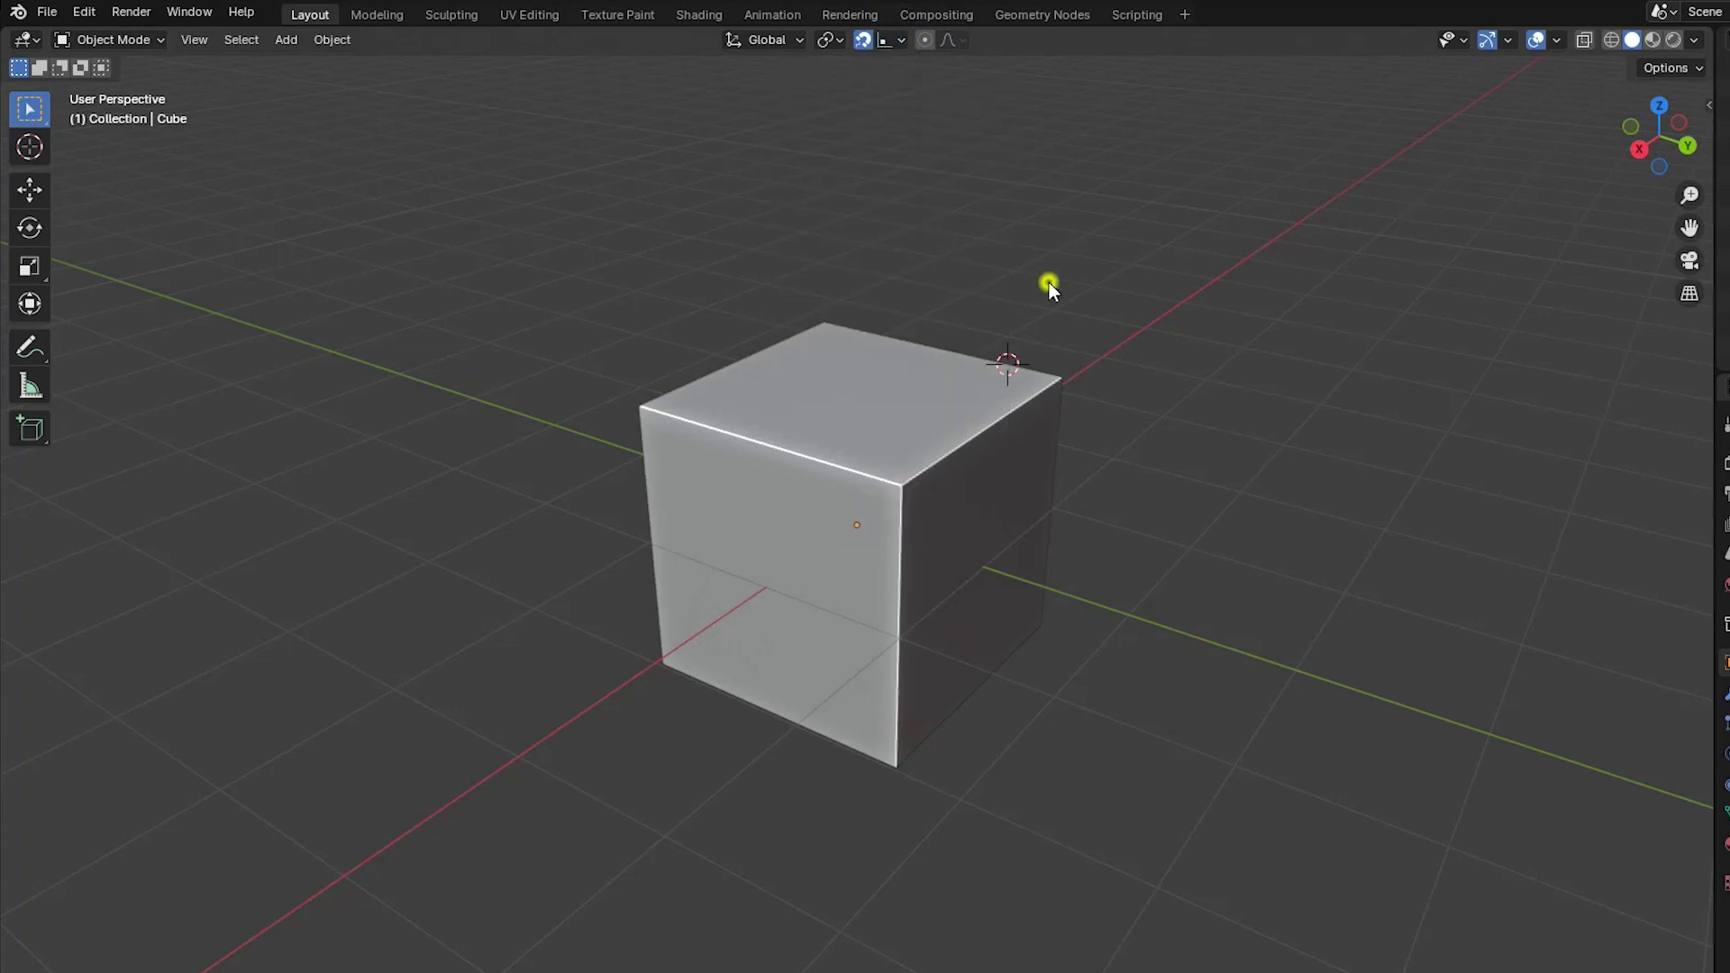
pyautogui.keyDown('shift'); pyautogui.rightClick(918, 343); pyautogui.keyUp('shift')
pyautogui.keyDown('shift'); pyautogui.moveTo(917, 343); pyautogui.dragTo(757, 442, button='right'); pyautogui.keyUp('shift')
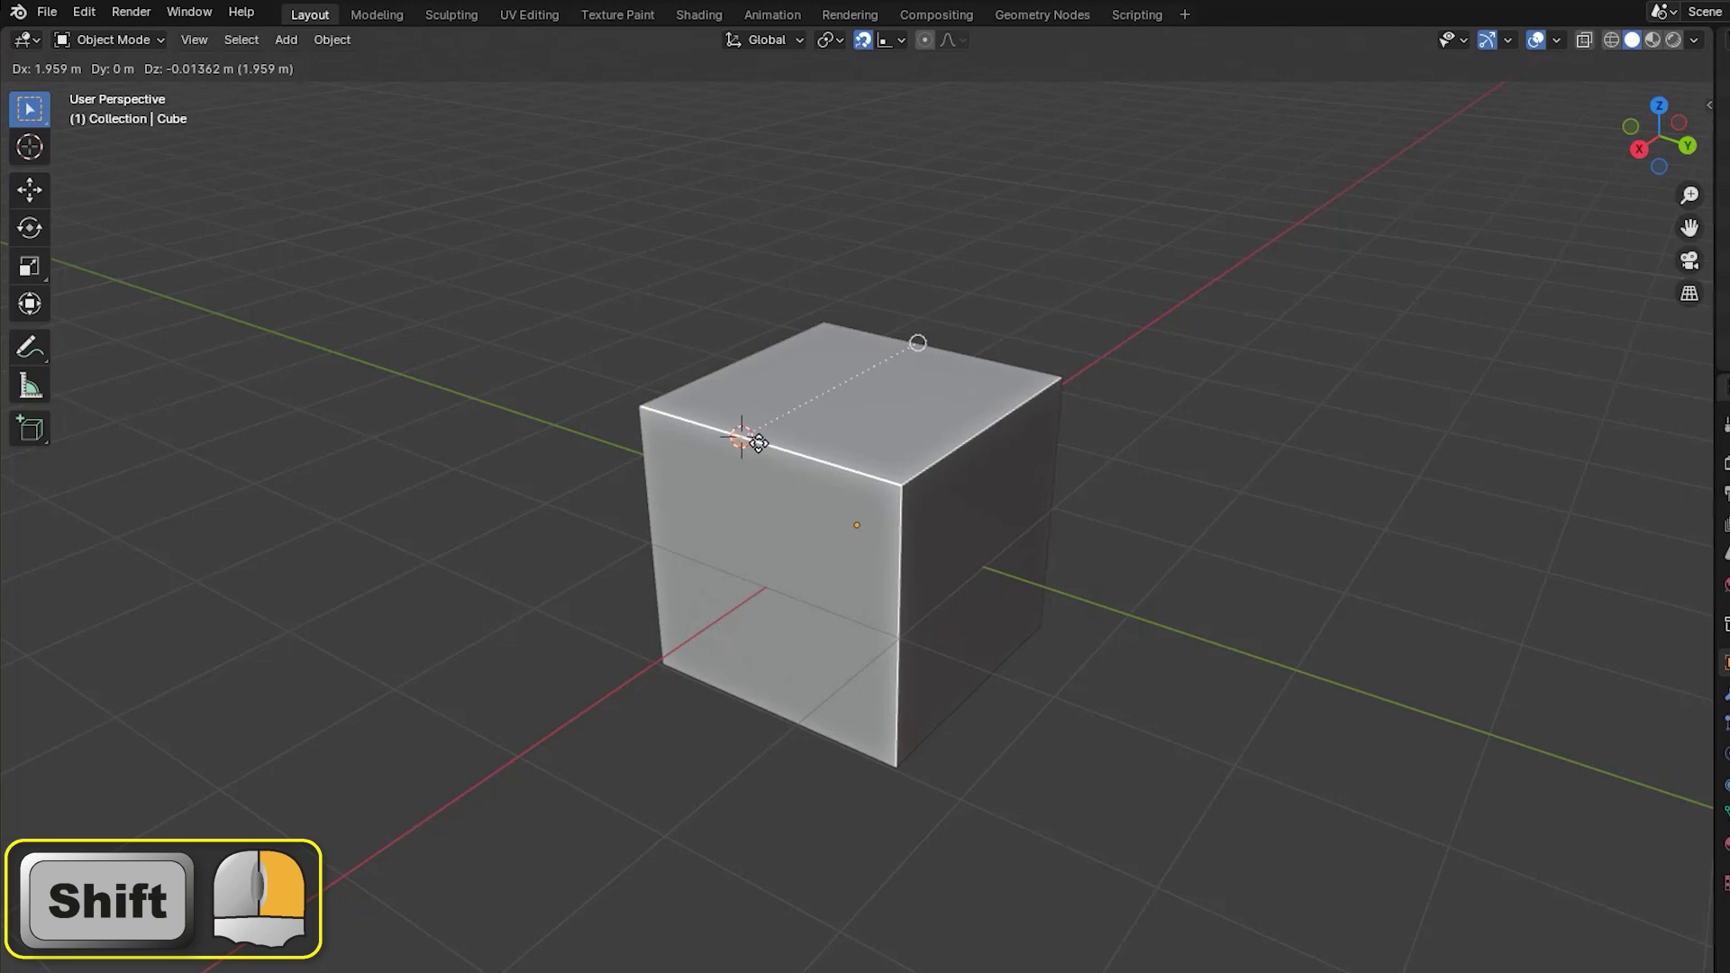
pyautogui.keyDown('shift'); pyautogui.moveTo(757, 442); pyautogui.dragTo(758, 443, button='right'); pyautogui.keyUp('shift')
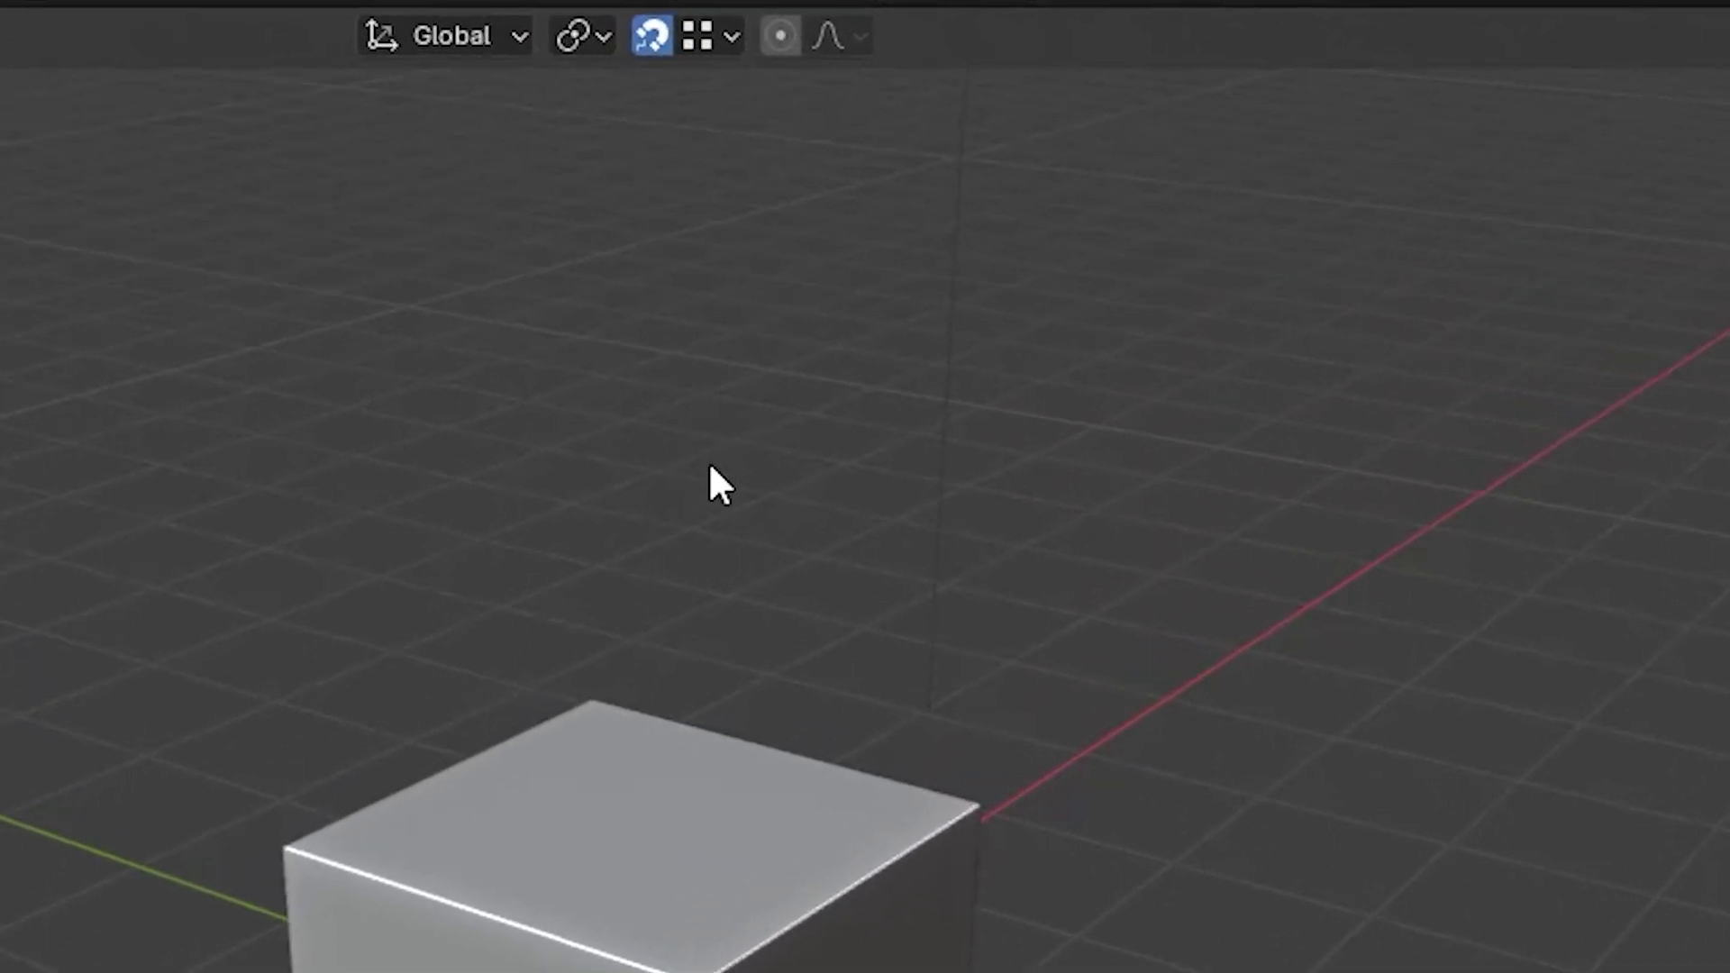
# Toggle snapping with Shift+Tab off, on, and off again, leaving it disabled.
pyautogui.hotkey('shift', 'Tab')
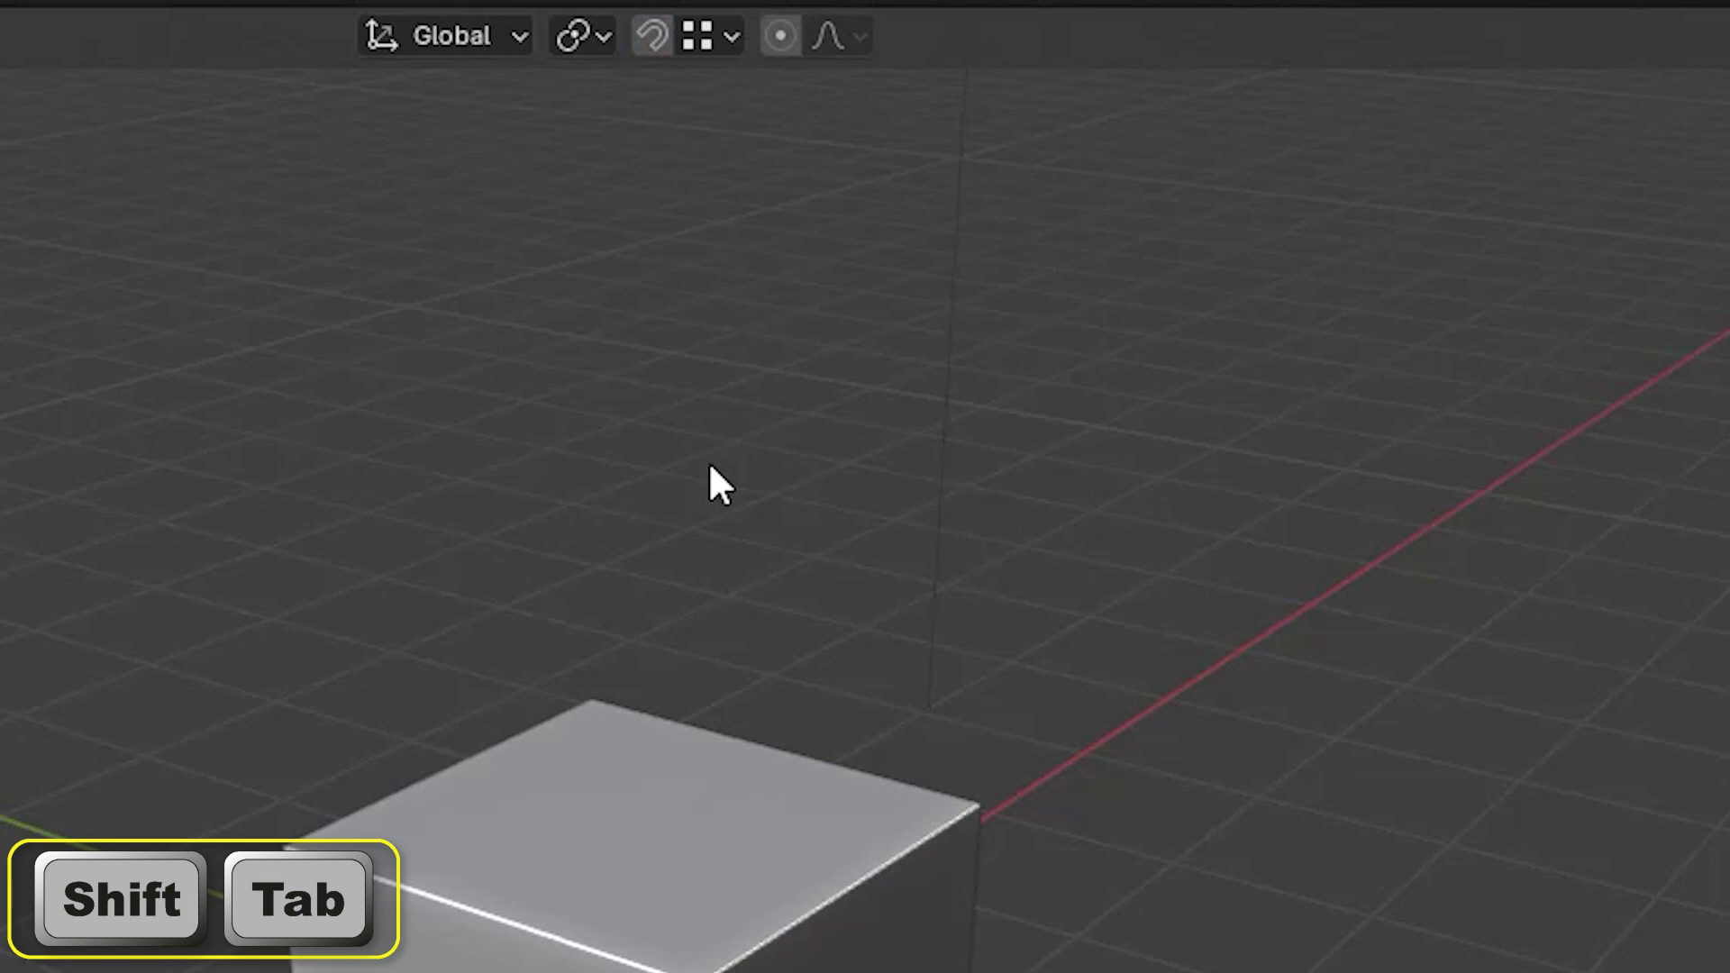
pyautogui.hotkey('shift', 'Tab')
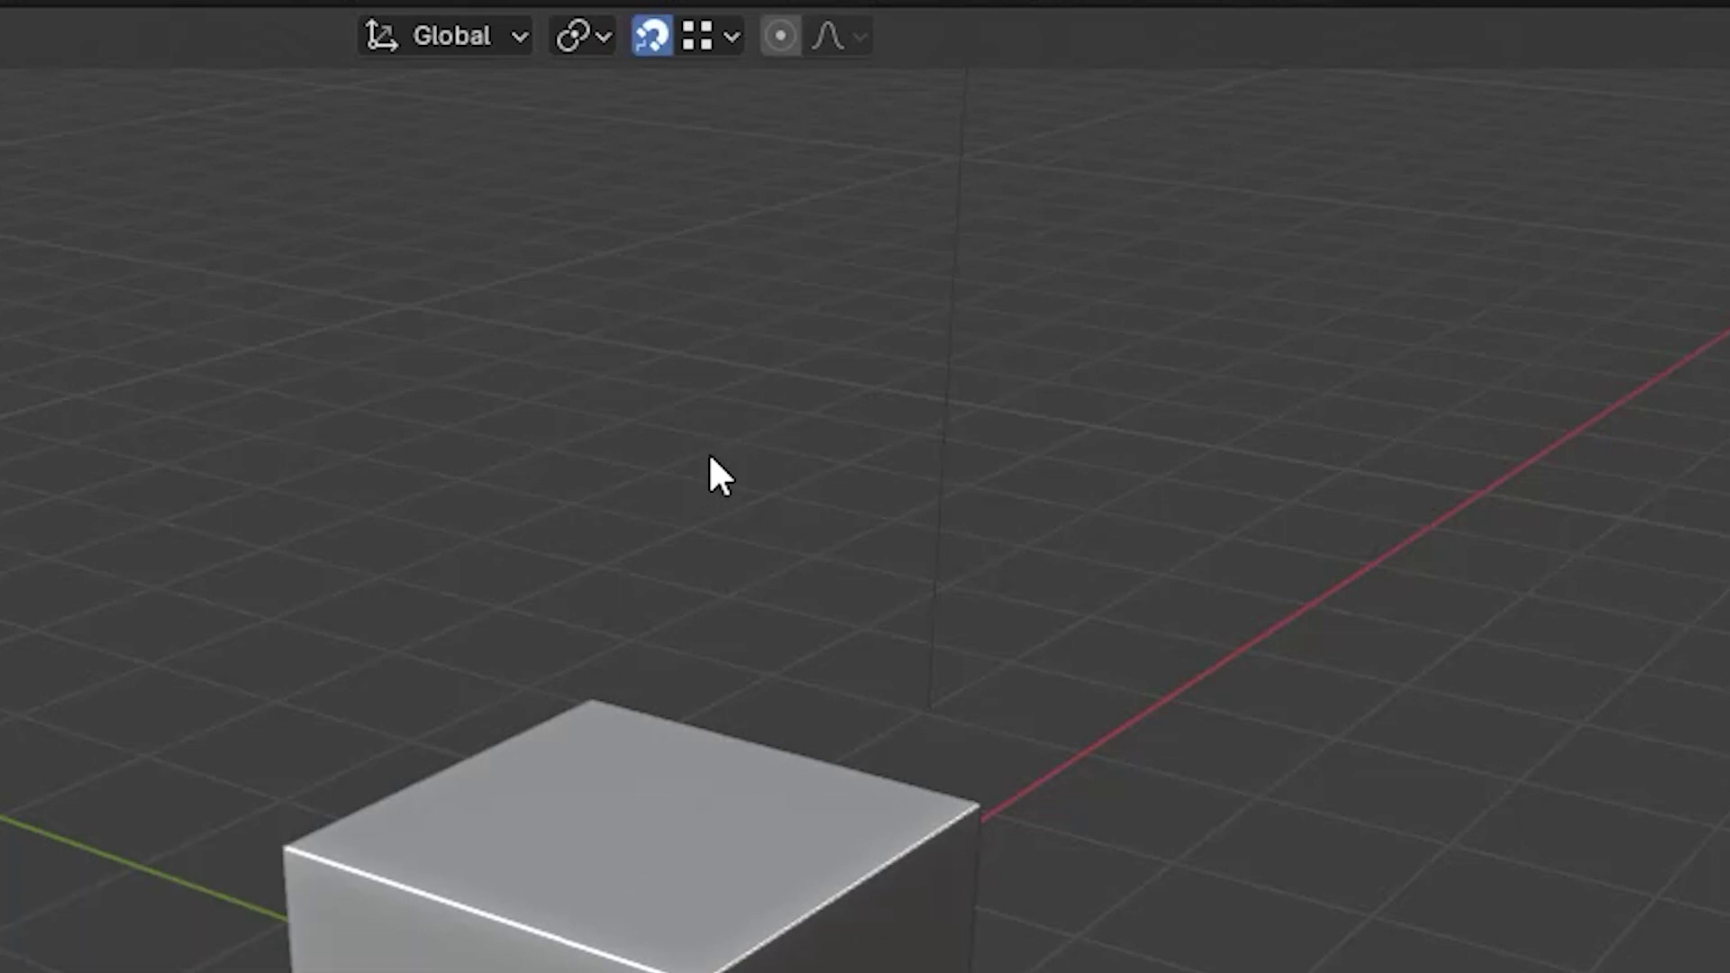
pyautogui.hotkey('shift', 'Tab')
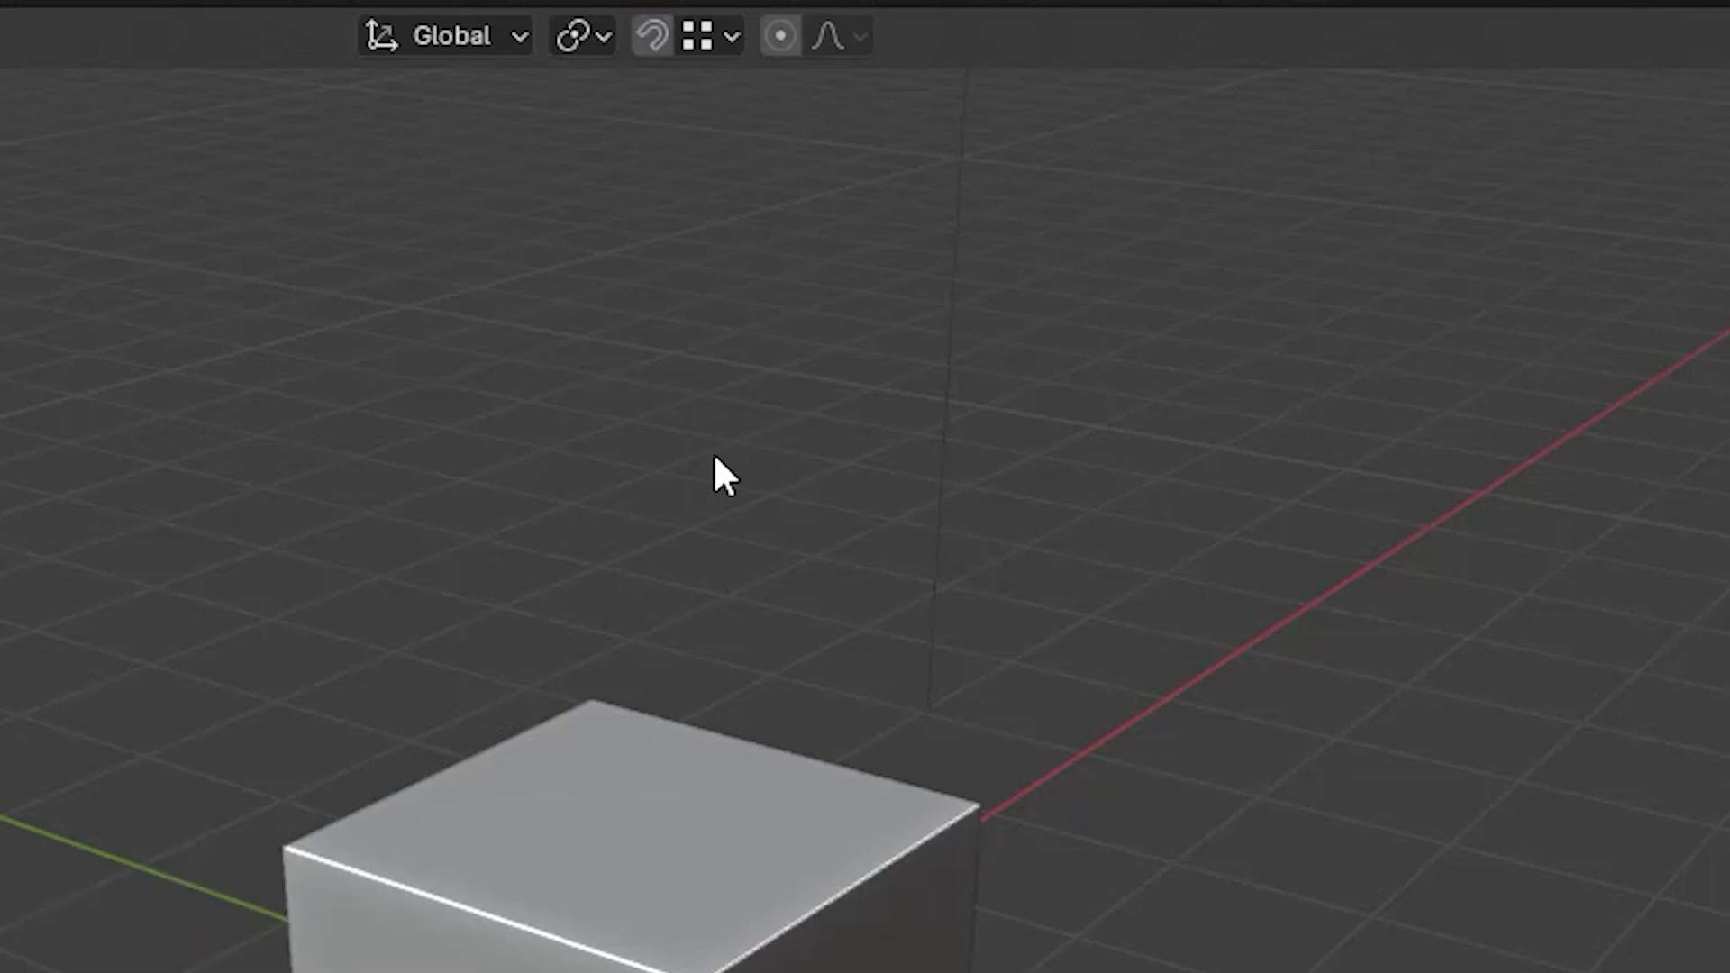
# Enable Vertex snapping and snap the 3D cursor onto the cube's top-left corner.
pyautogui.click(731, 36)
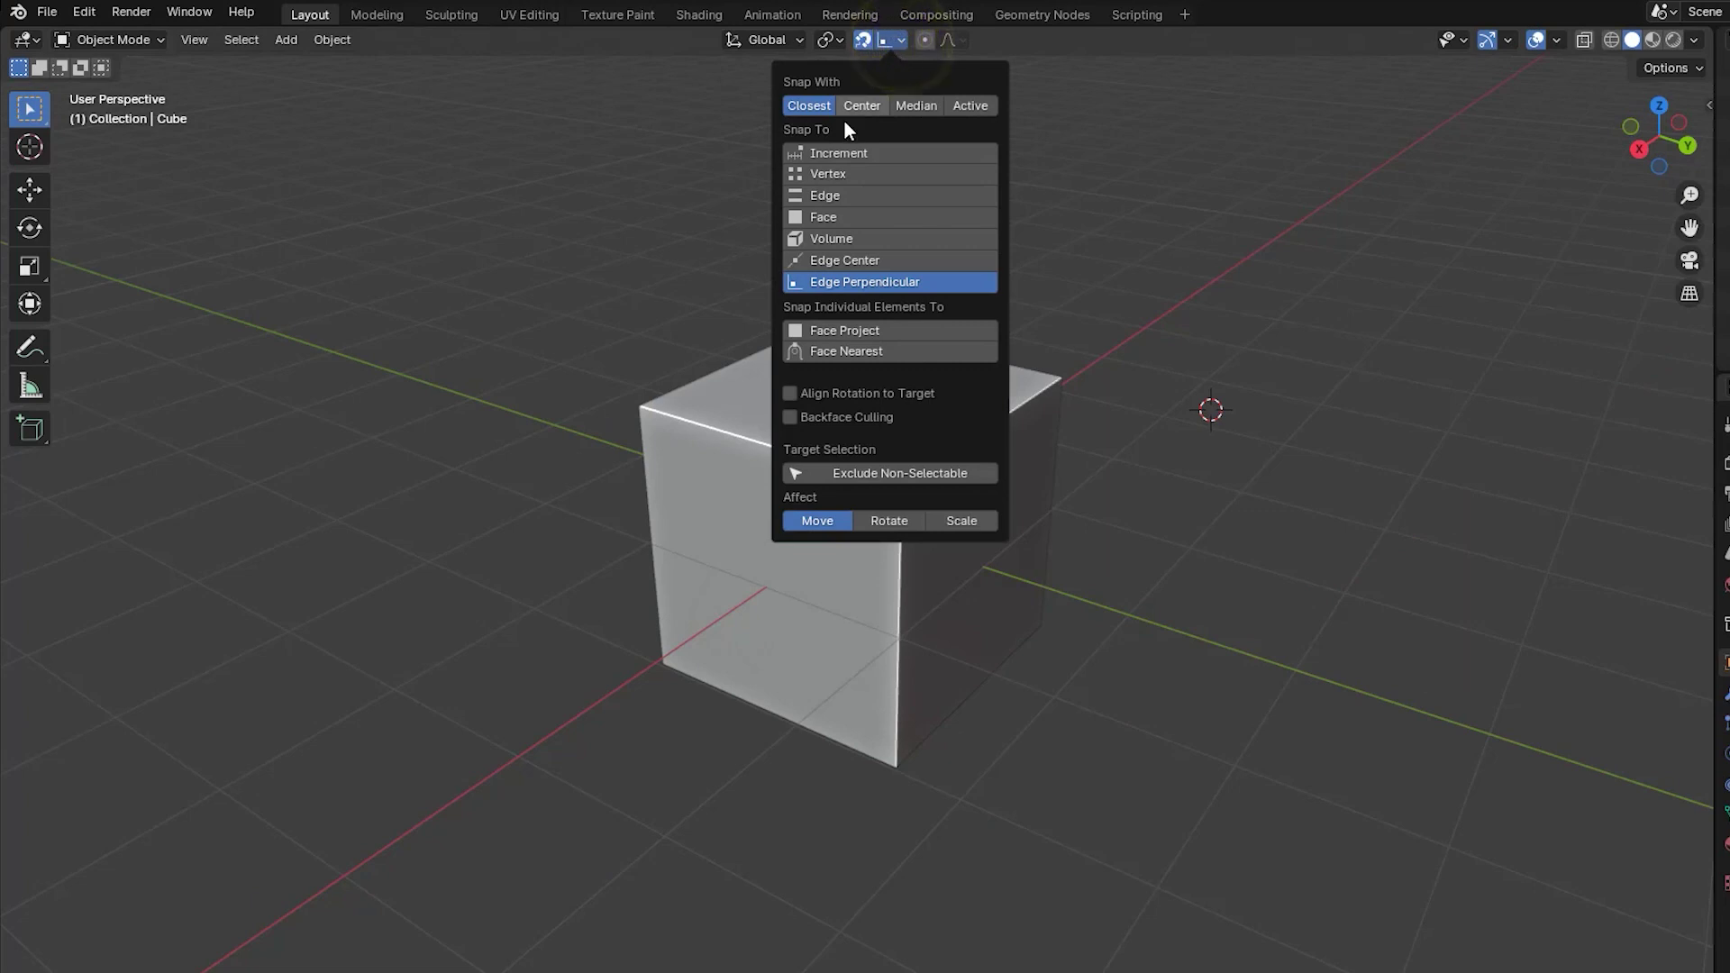
pyautogui.click(823, 174)
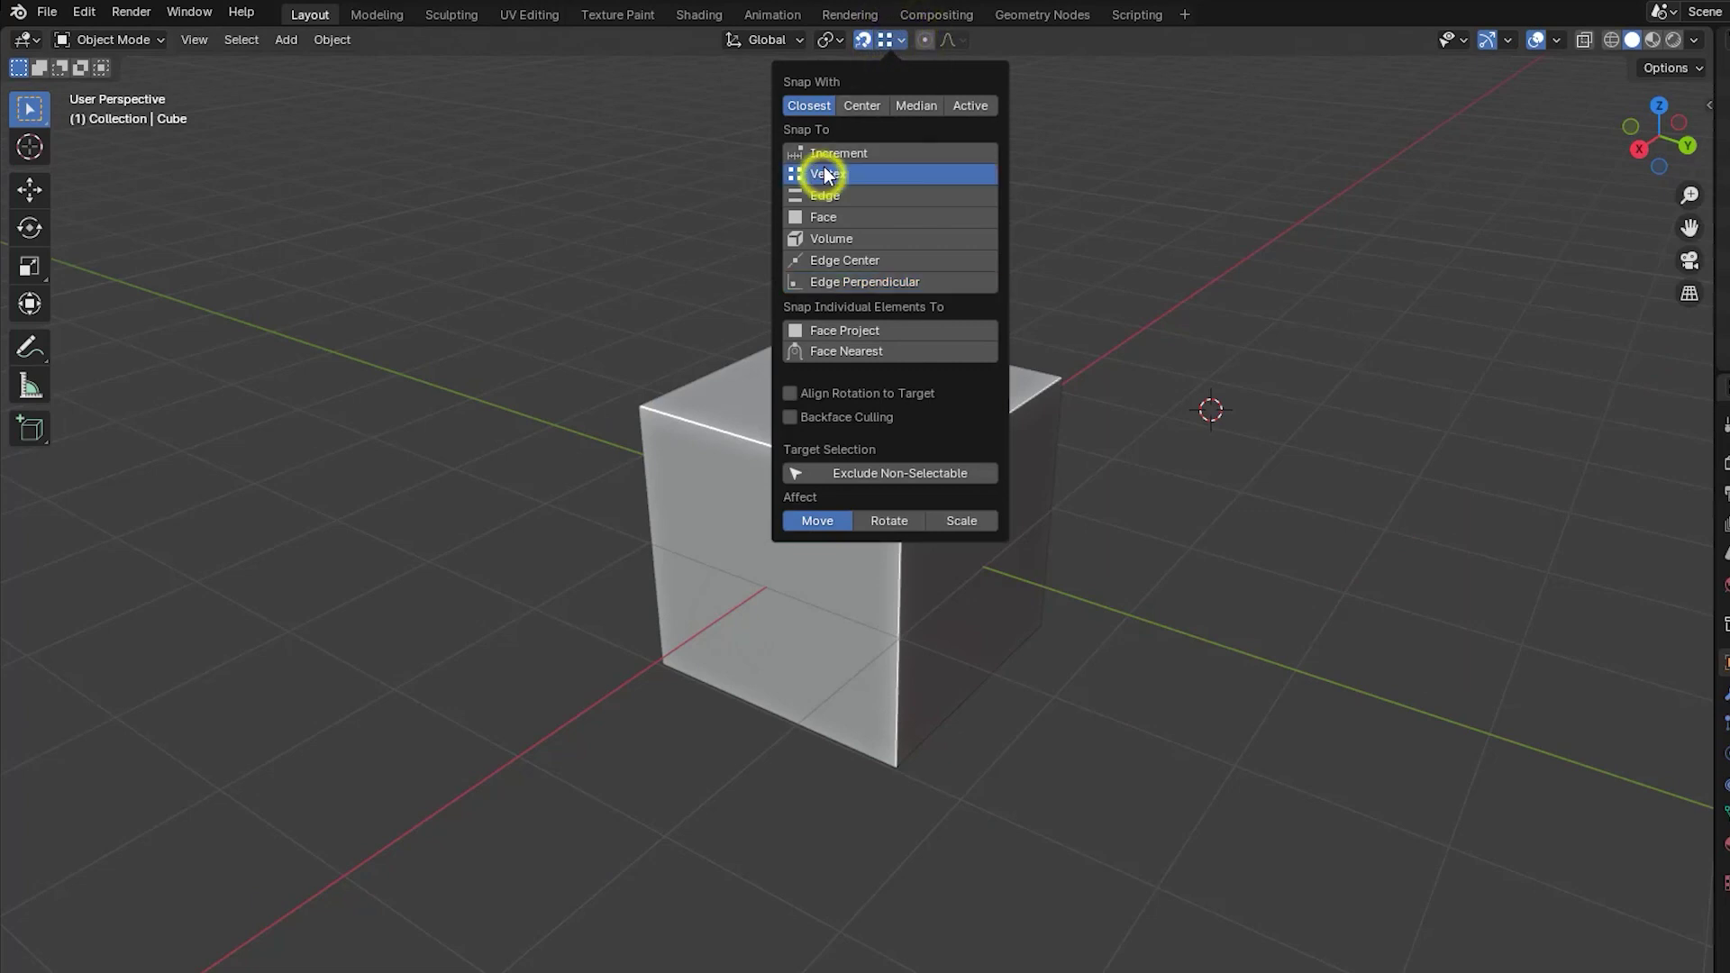
pyautogui.click(865, 41)
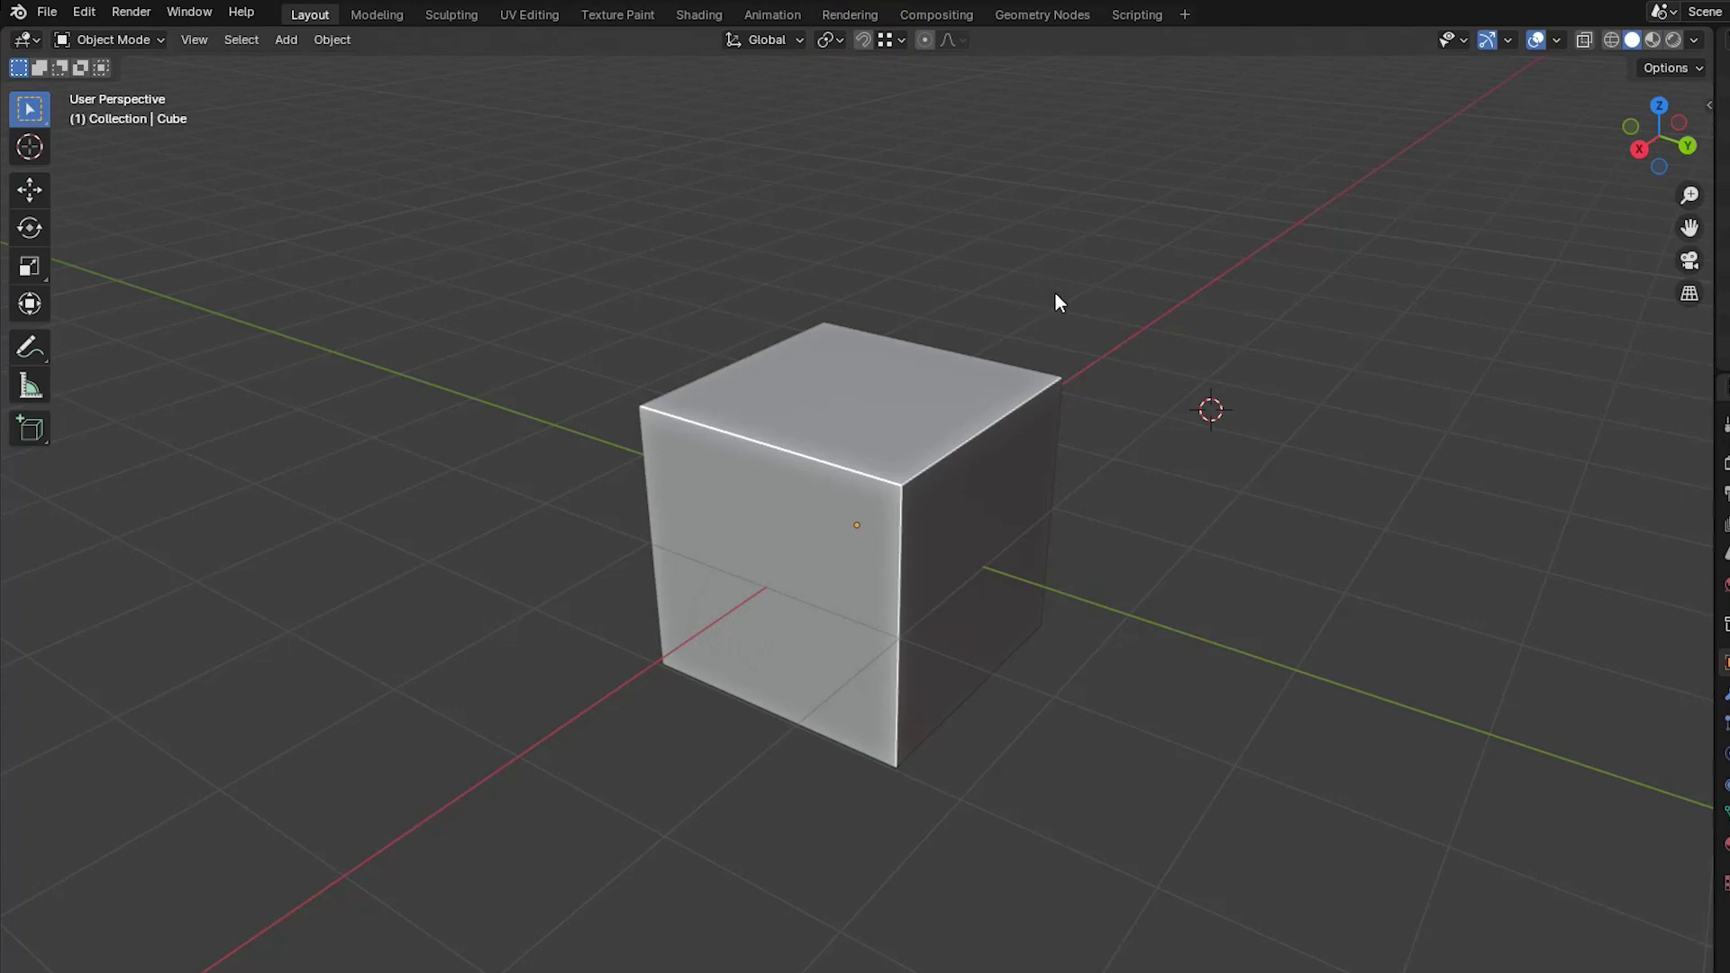
pyautogui.keyDown('shift'); pyautogui.moveTo(1061, 306); pyautogui.dragTo(650, 420, button='right'); pyautogui.keyUp('shift')
# Send the 3D cursor to the world origin from the Shift+S pie menu.
pyautogui.hotkey('shift', 's')
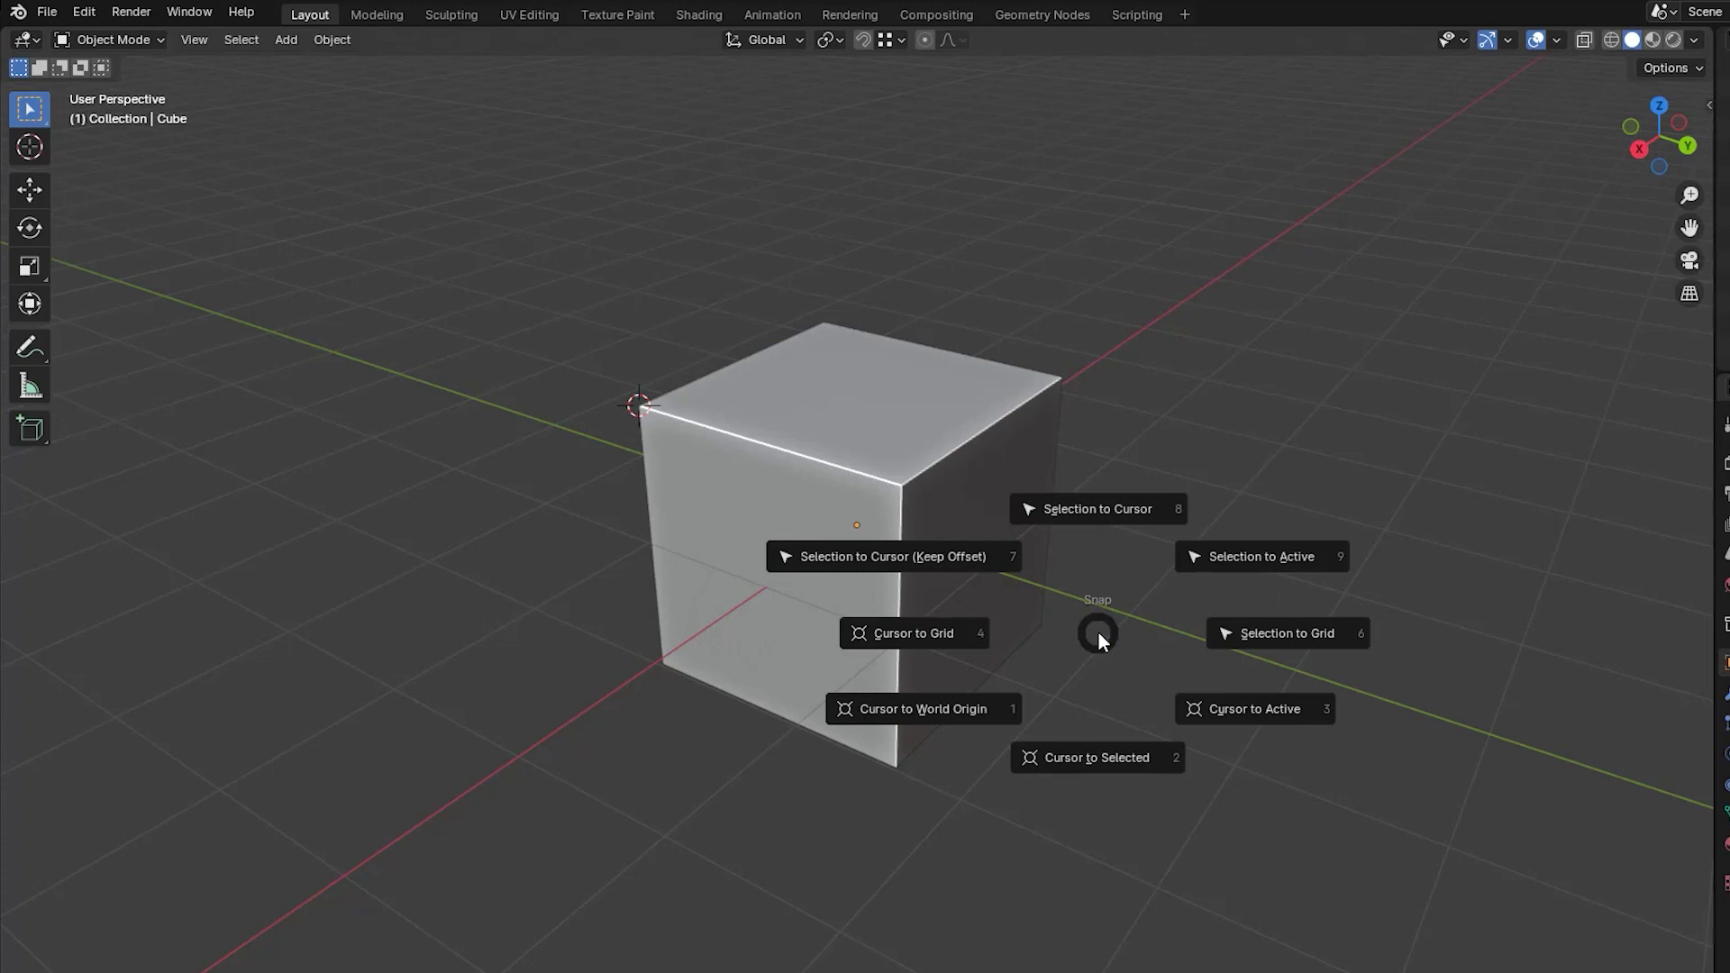
pyautogui.click(944, 714)
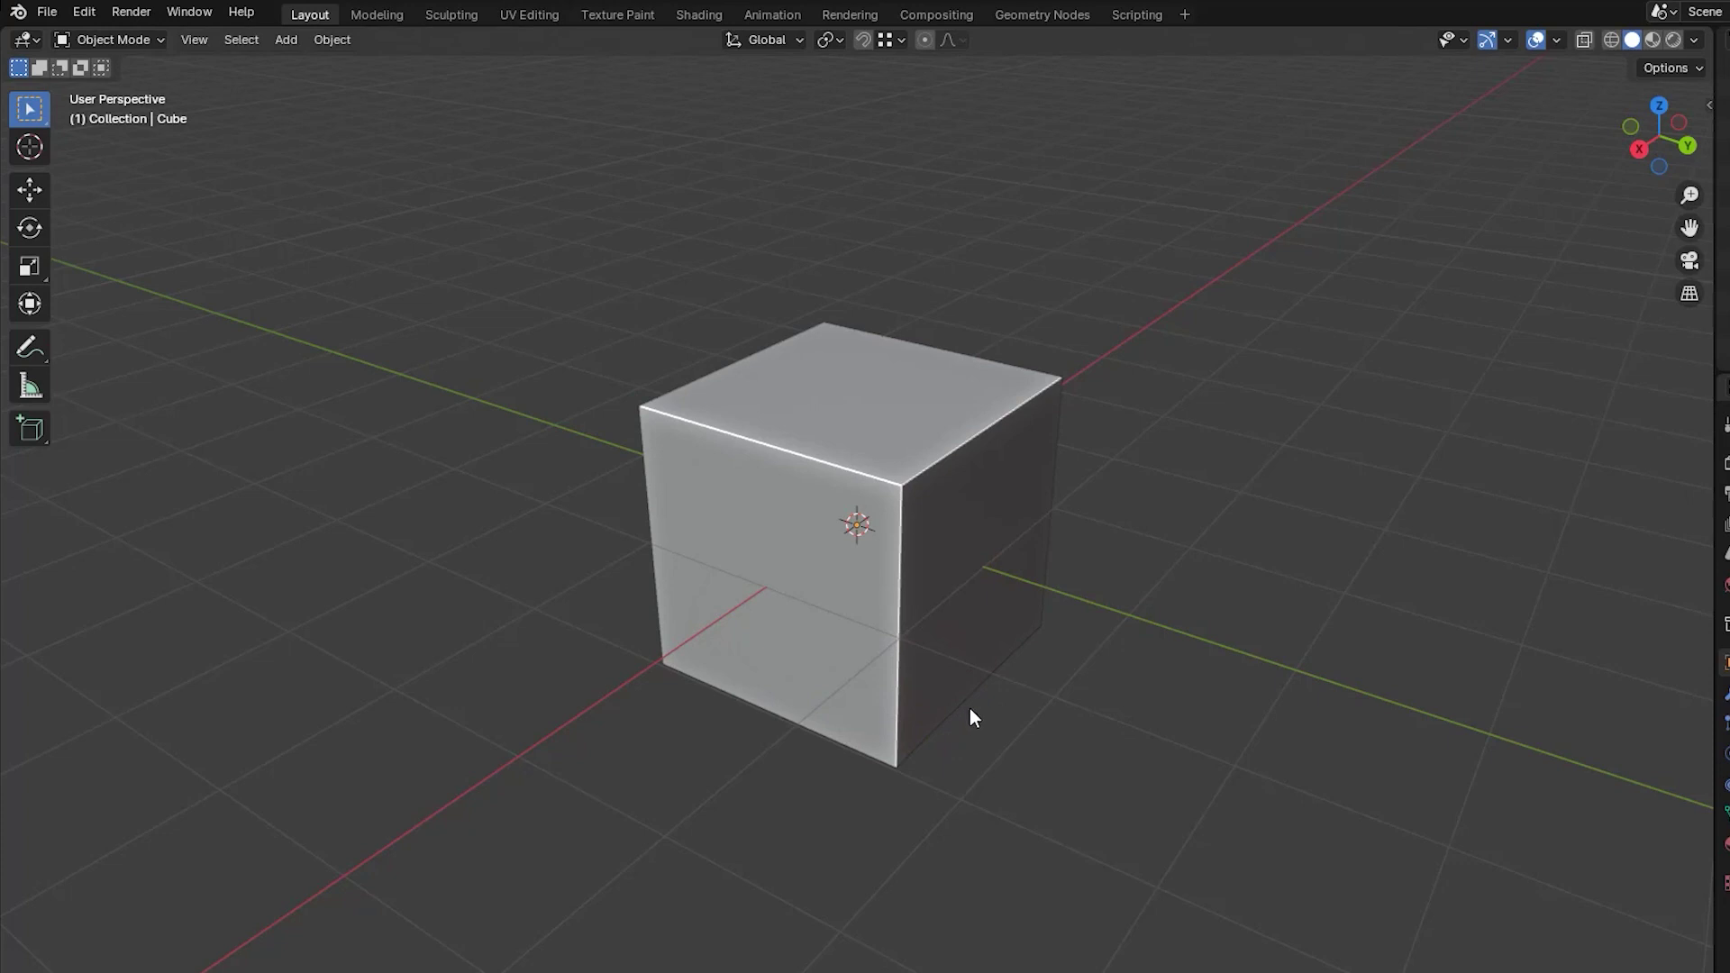
pyautogui.hotkey('ctrl', 'z')
# Snap the 3D cursor to the nearest grid point, then to the cube's origin.
pyautogui.hotkey('shift', 's')
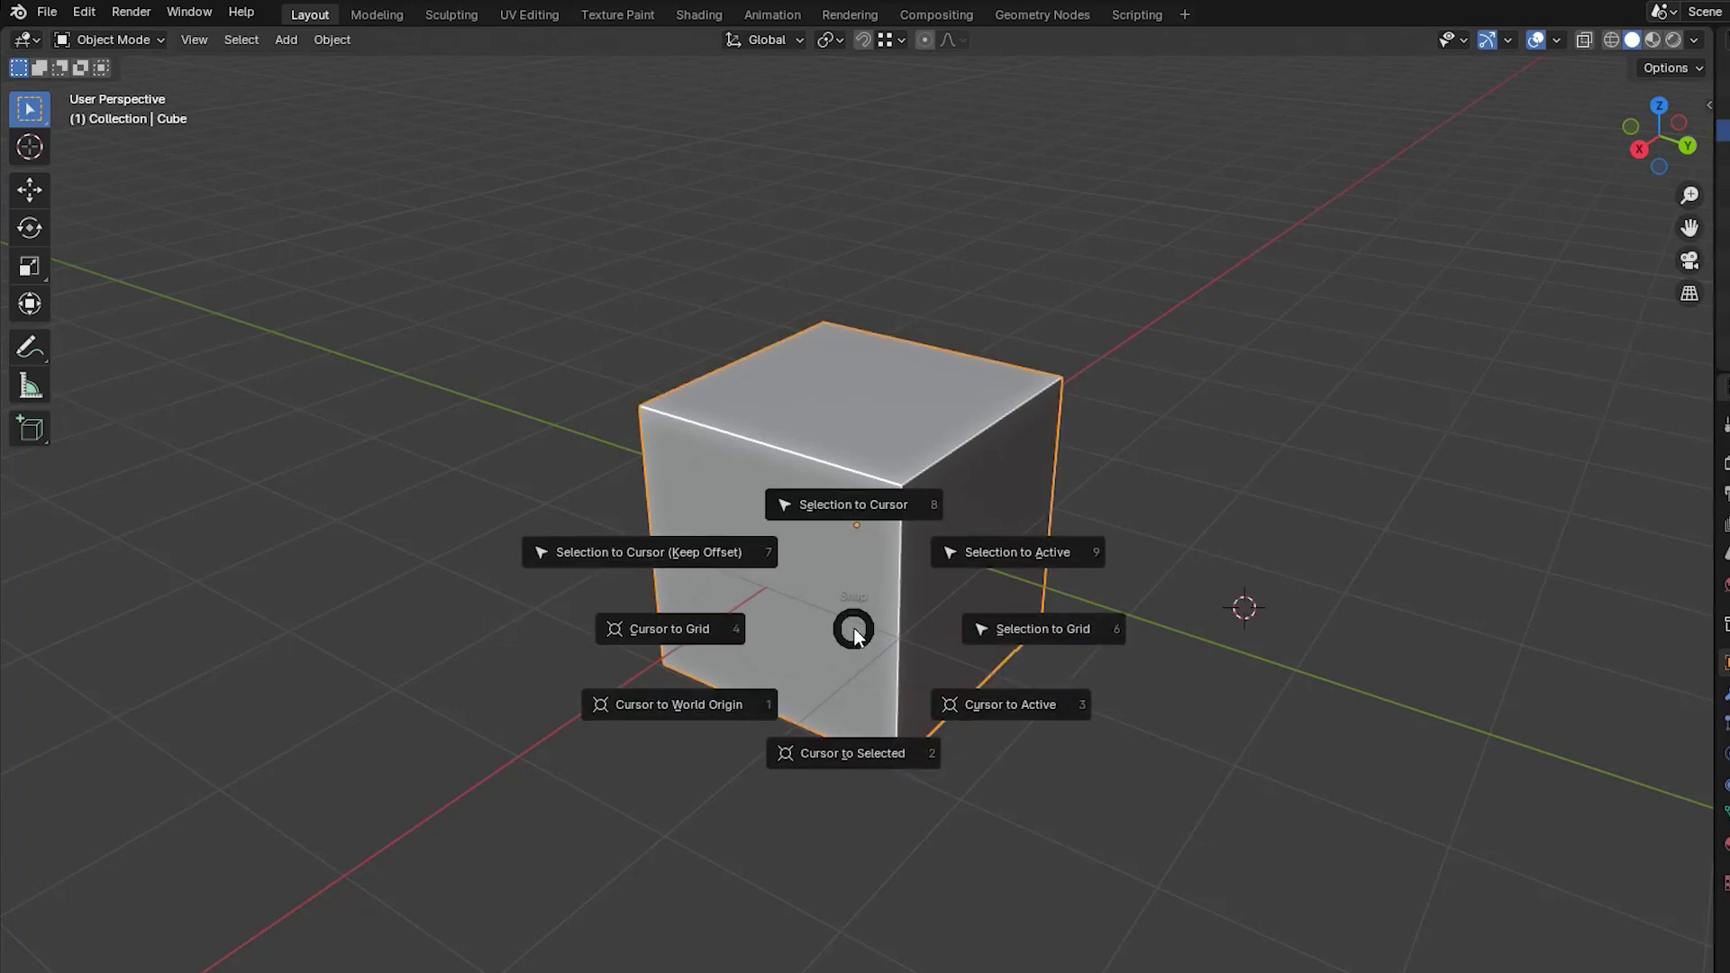
pyautogui.click(686, 627)
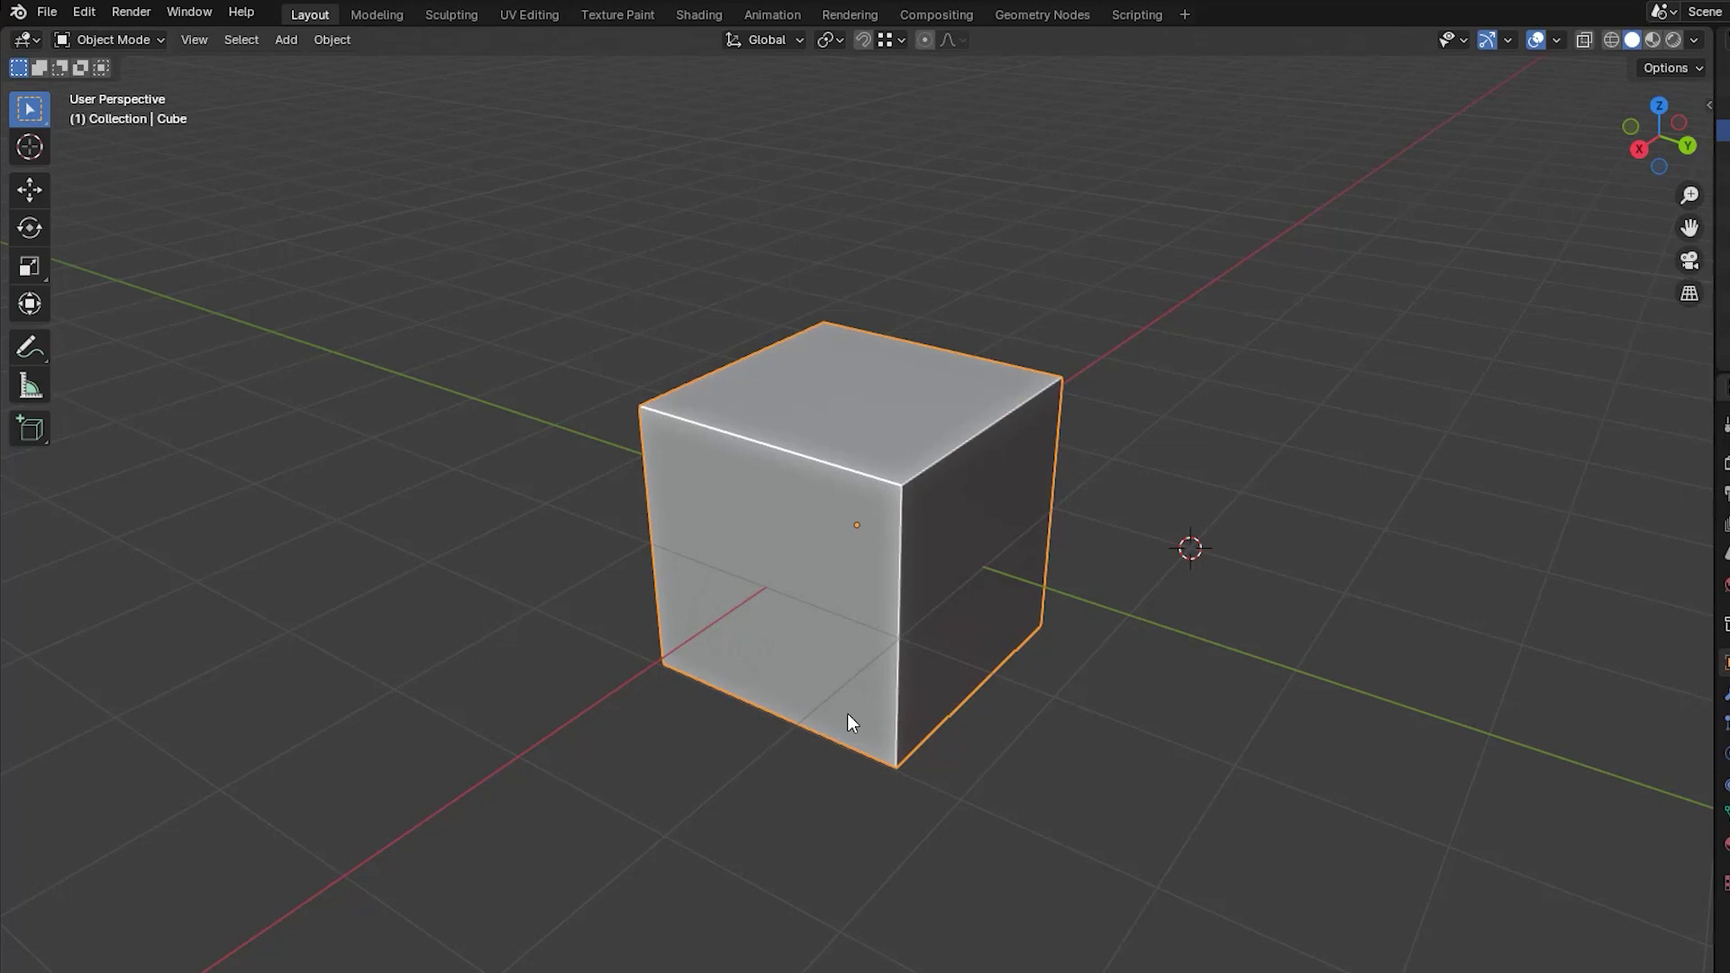
pyautogui.hotkey('shift', 's')
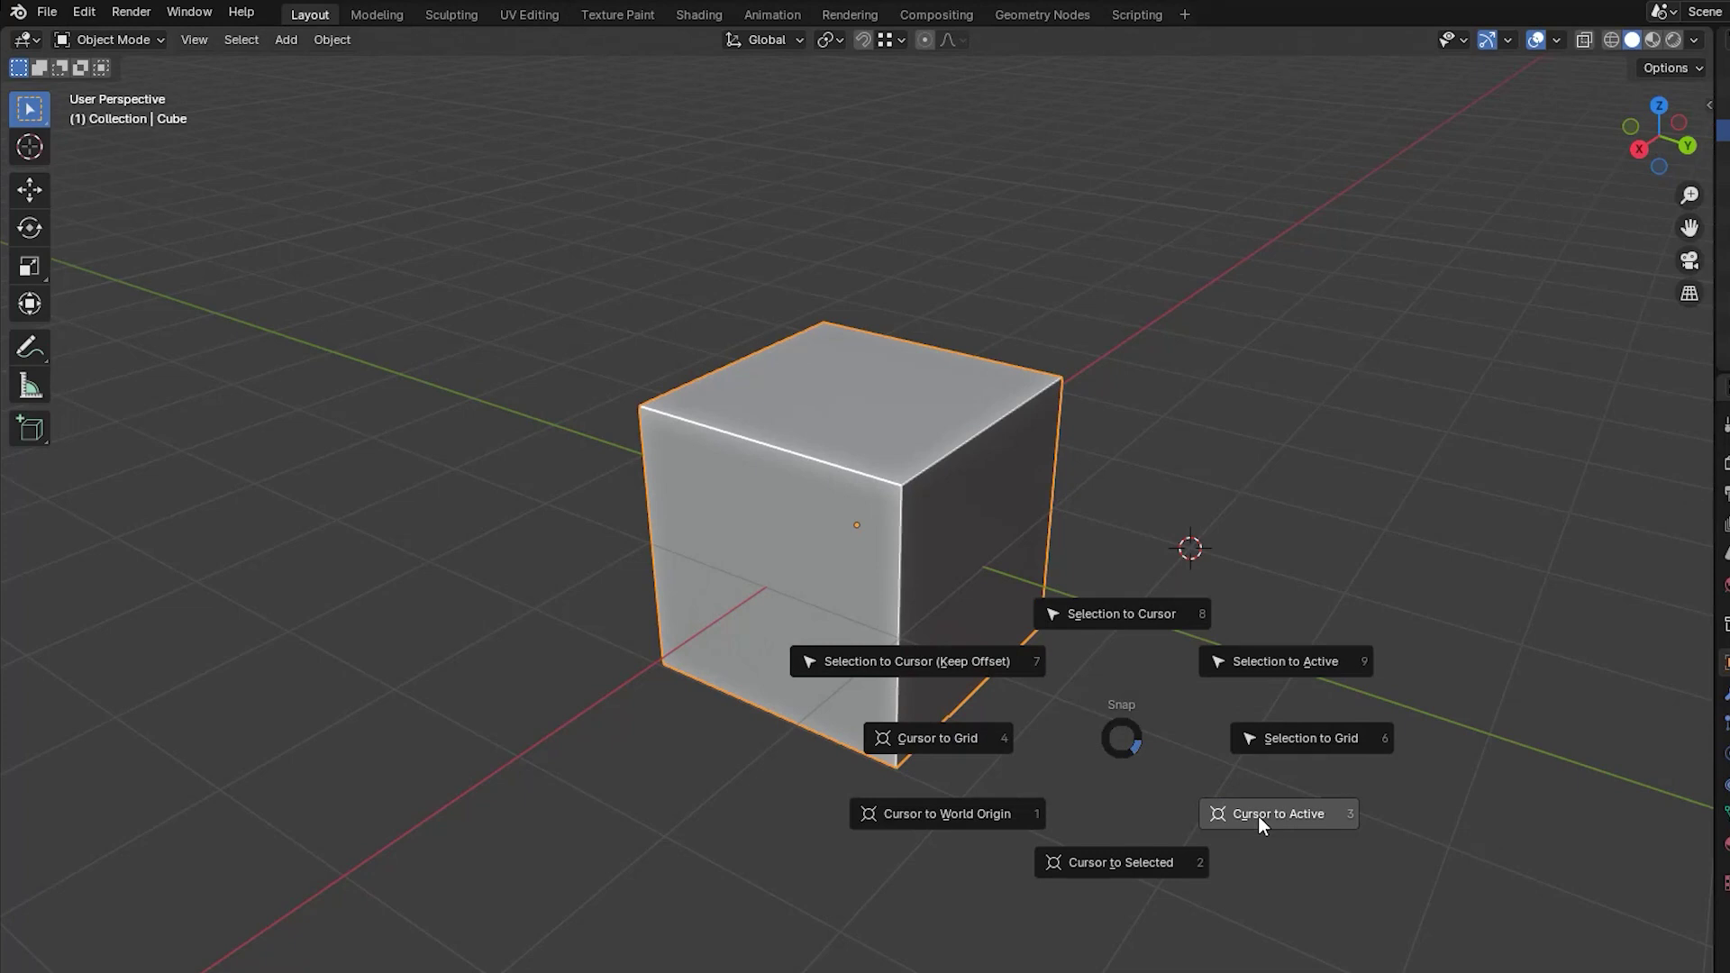
pyautogui.click(1259, 822)
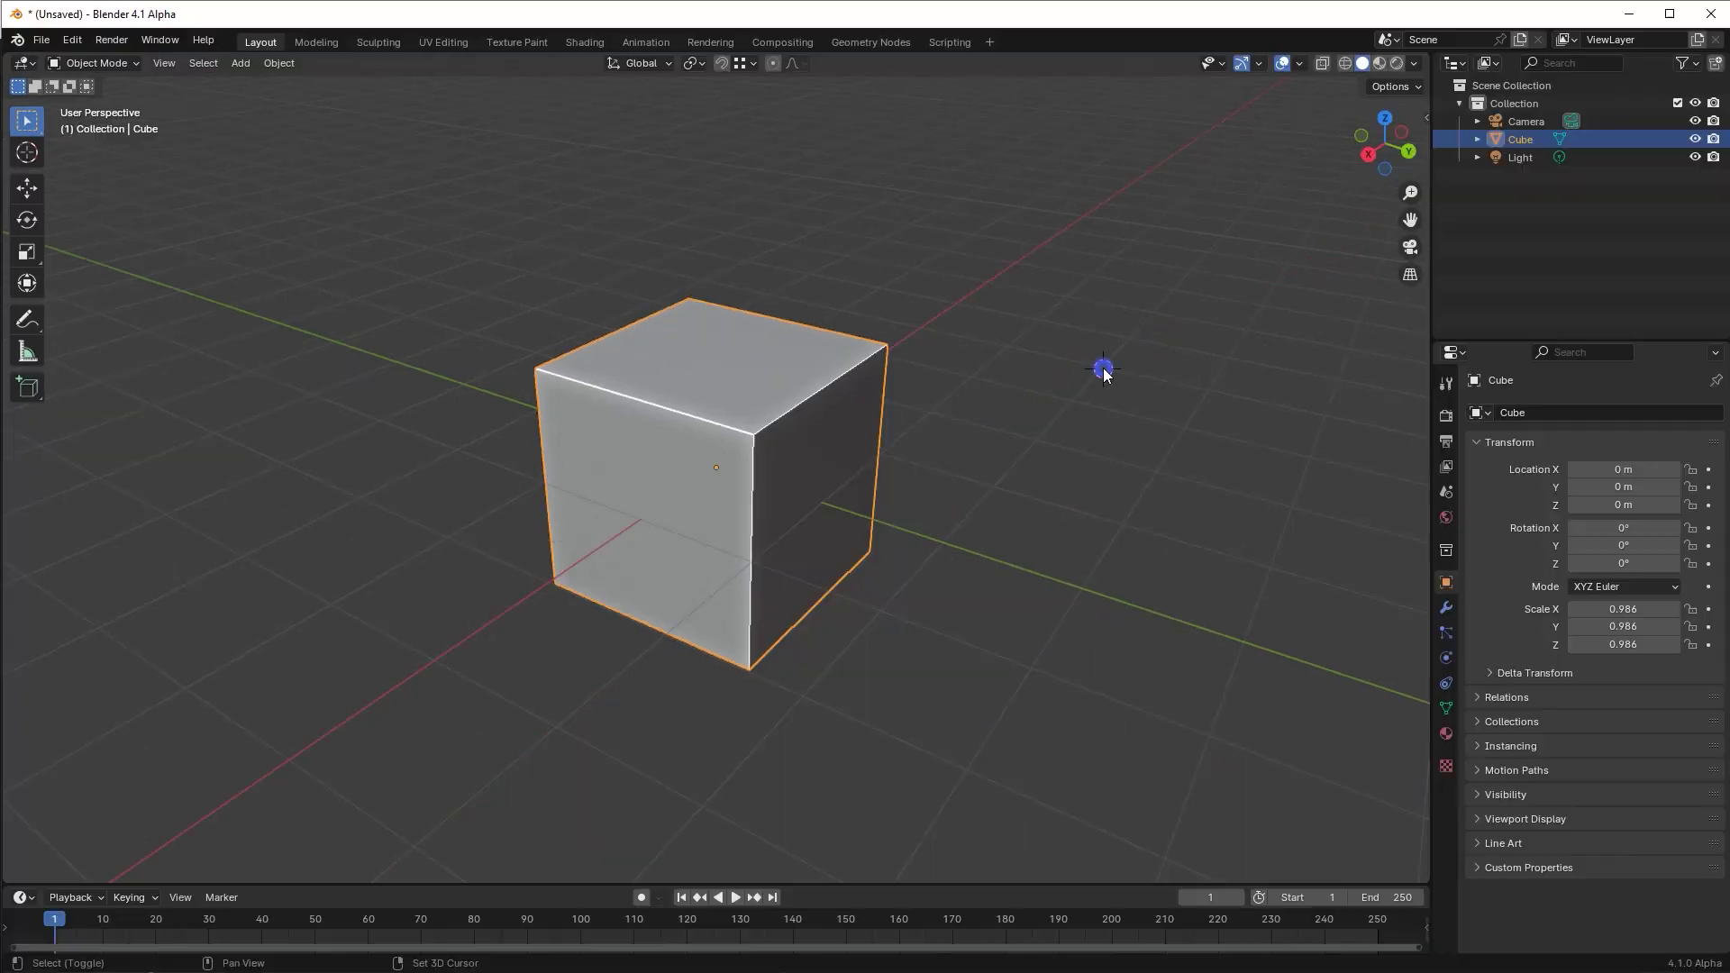
# Add a UV sphere and centre the 3D cursor between the selected objects with Cursor to Selected.
pyautogui.click(285, 40)
pyautogui.moveTo(429, 69)
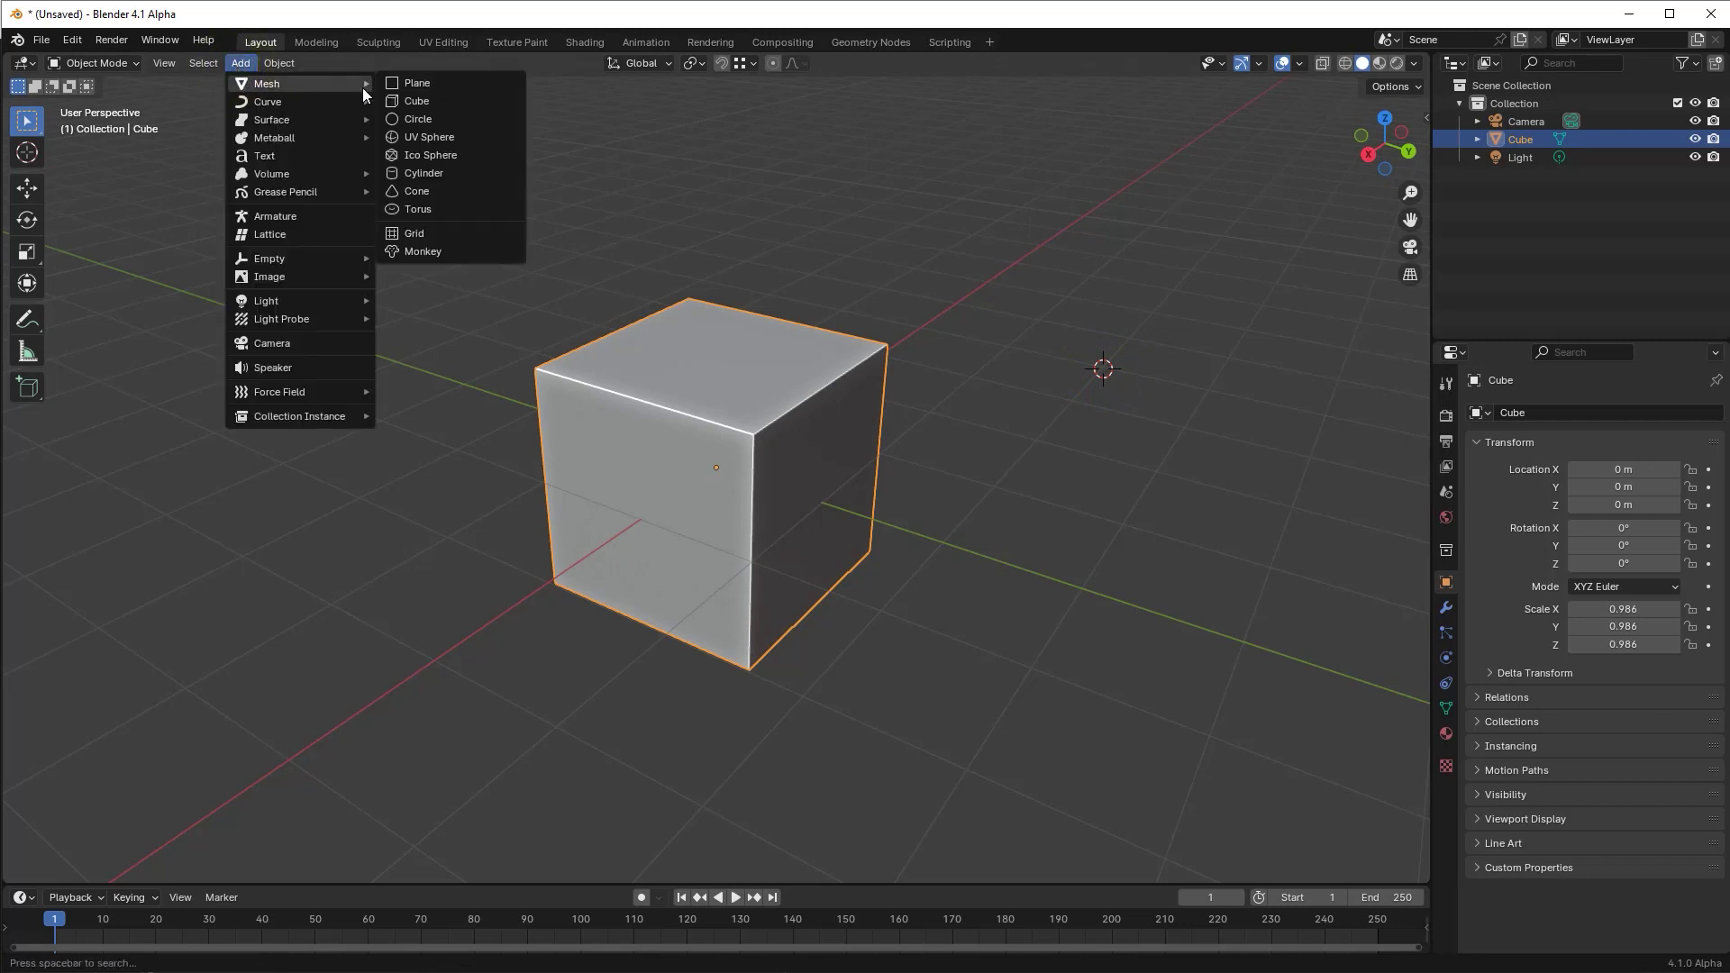
pyautogui.click(430, 136)
pyautogui.hotkey('shift', 's')
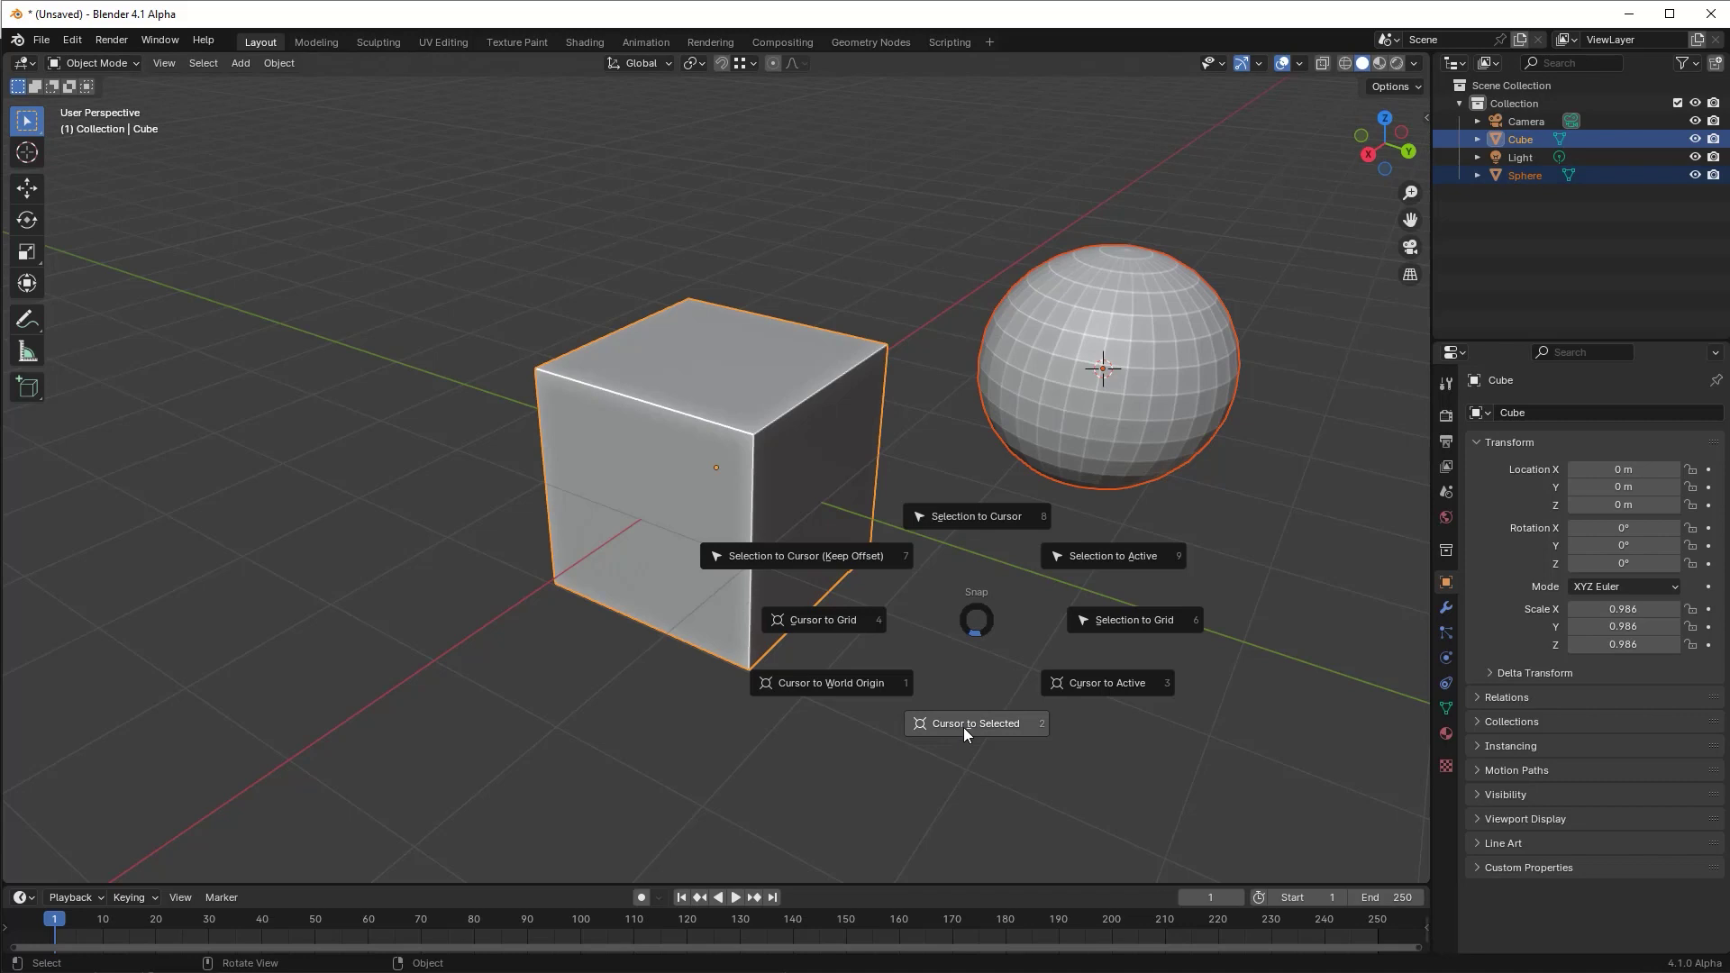
pyautogui.click(964, 724)
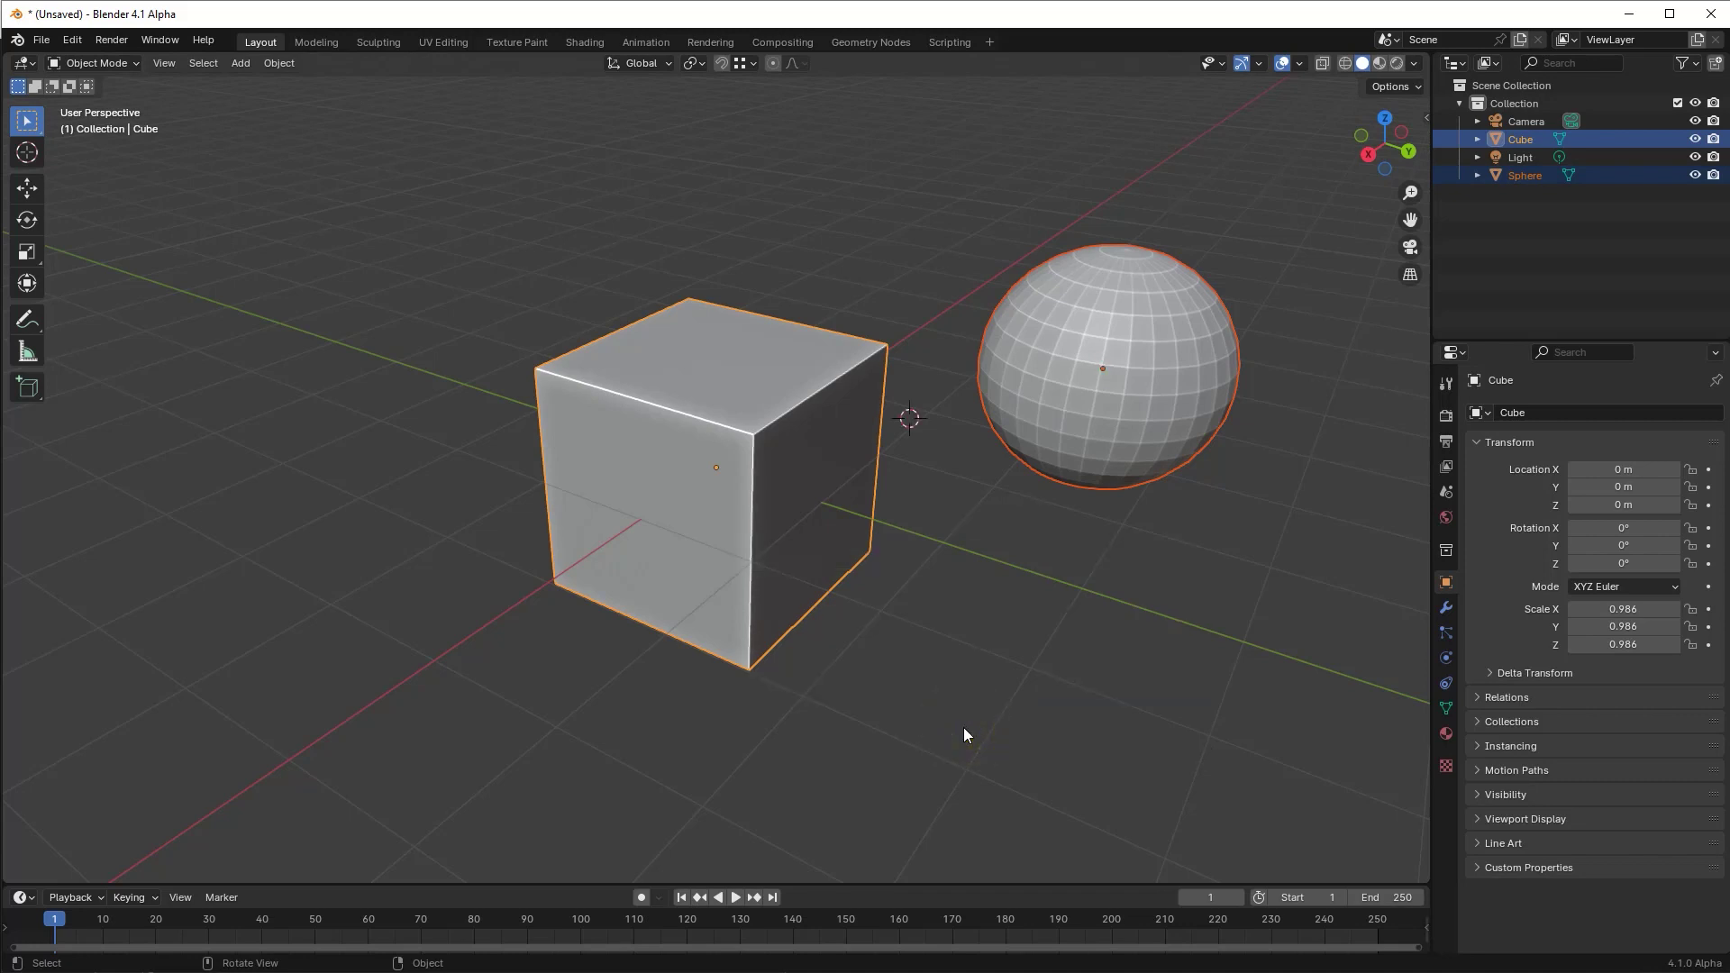